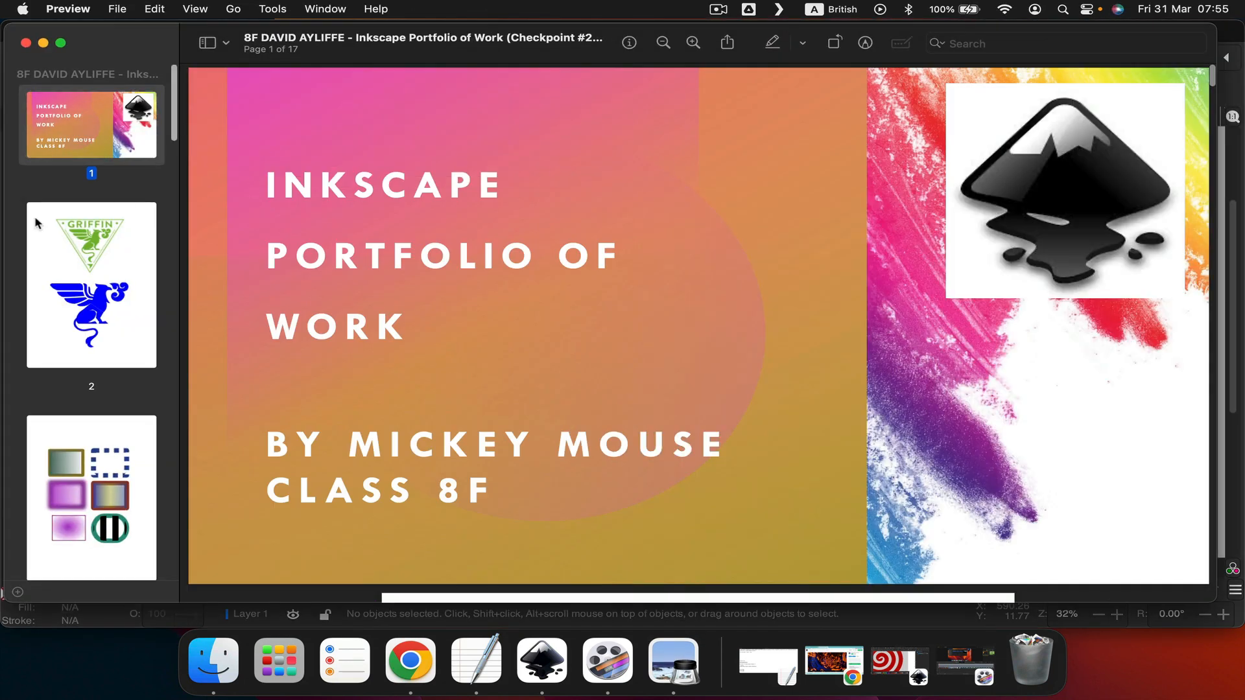
# Step: Look through the example portfolio's pages up to the pets collage on page 16
pyautogui.press('Down')
pyautogui.press('Down')
pyautogui.press('Down')
pyautogui.press('Down')
pyautogui.press('Down')
pyautogui.press('Down')
pyautogui.press('Down')
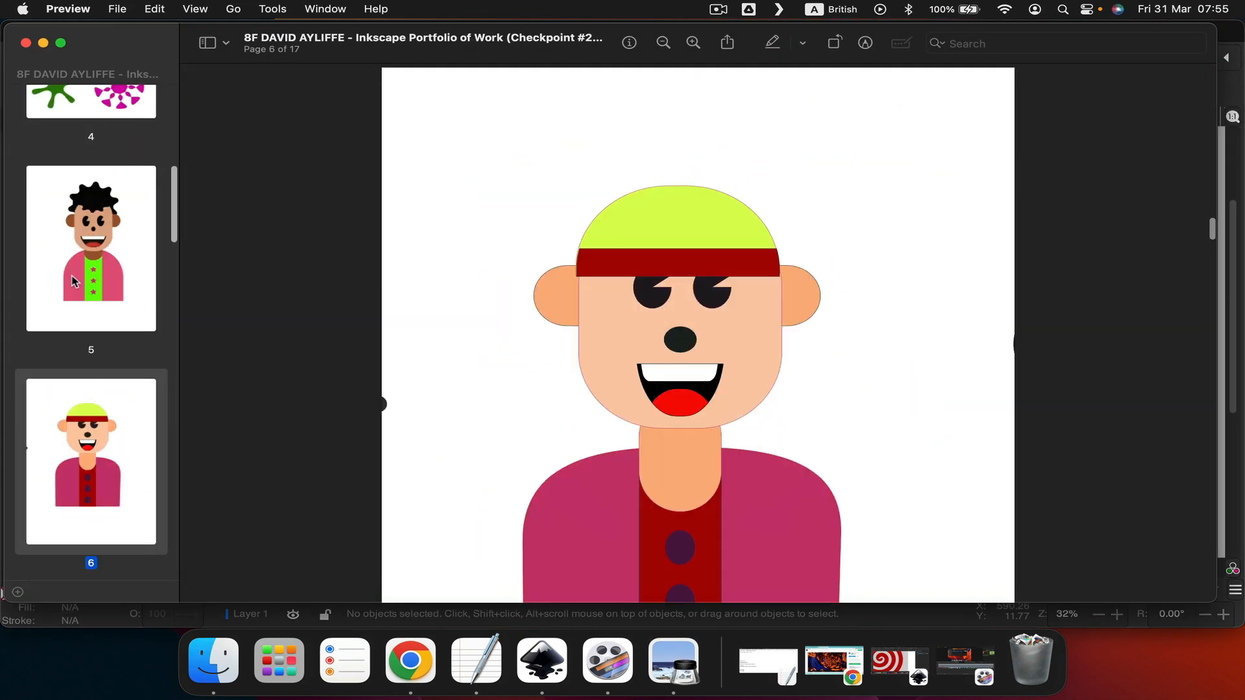
pyautogui.press('Down')
pyautogui.press('Down')
pyautogui.press('Down')
pyautogui.press('Down')
pyautogui.press('Down')
pyautogui.press('Down')
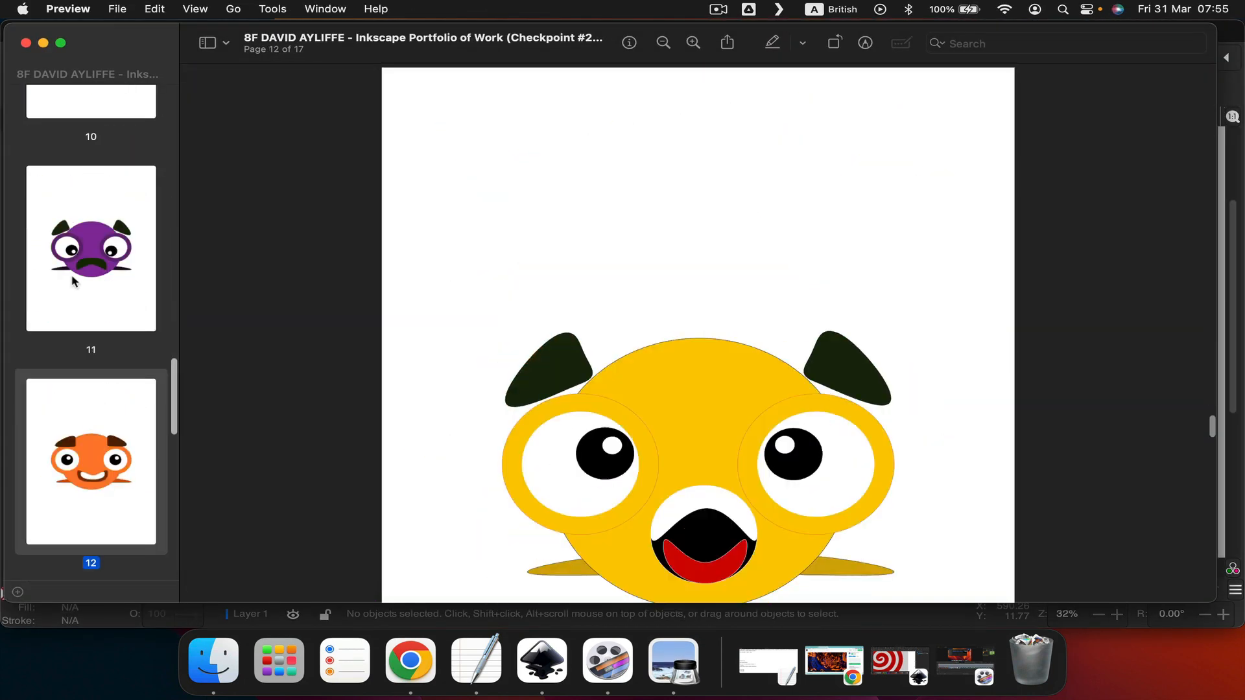
pyautogui.press('Down')
pyautogui.press('Down')
pyautogui.press('Down')
pyautogui.press('Up')
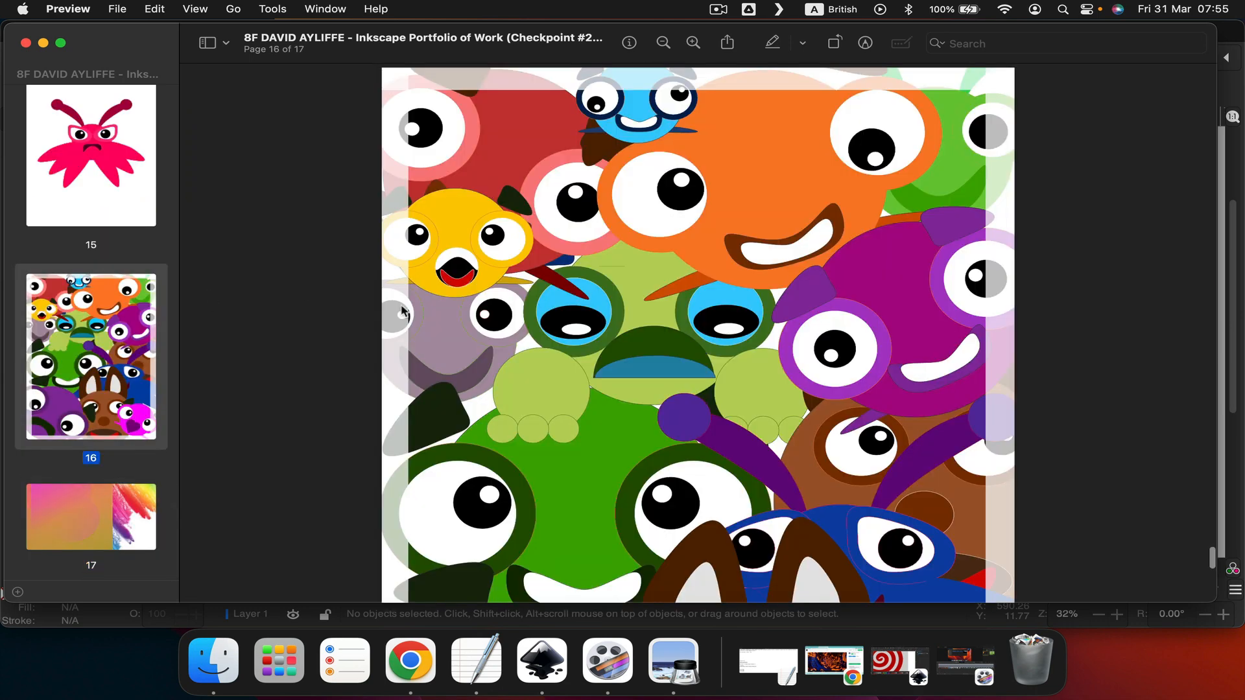
# Step: View the whole collage page, close the portfolio PDF and switch to the Pets Collage drawing in Inkscape
pyautogui.scroll(-3, 402, 311)
pyautogui.scroll(-3, 616, 352)
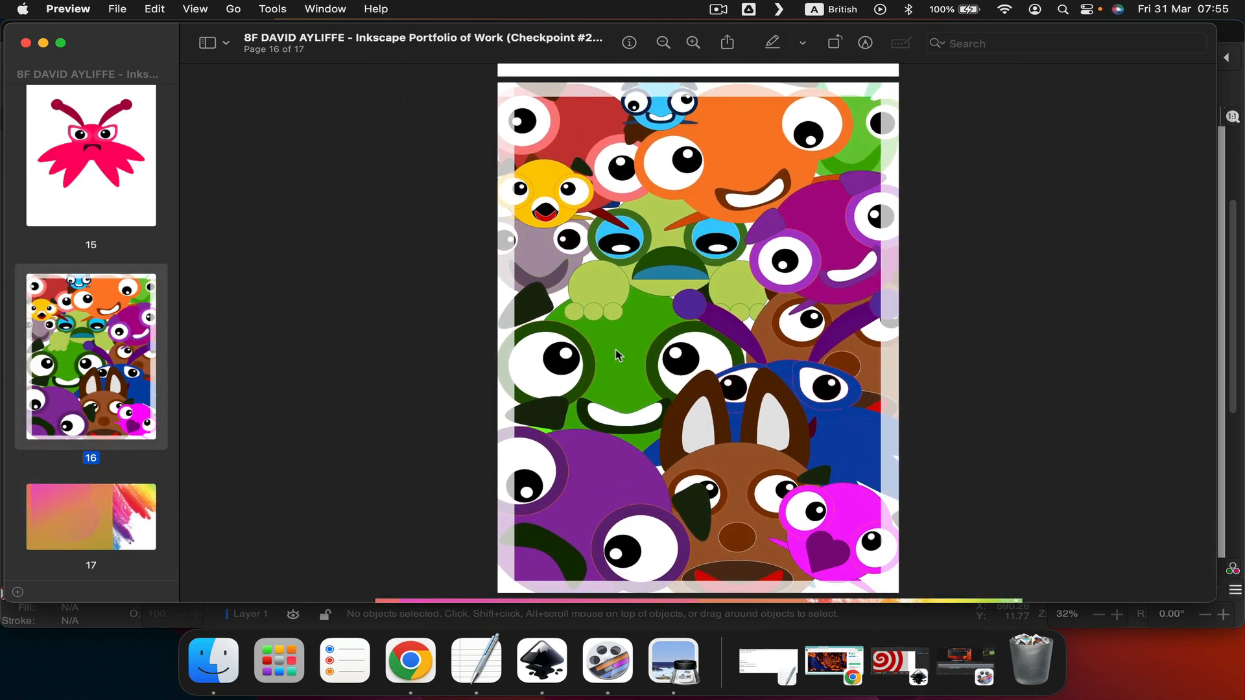
pyautogui.scroll(1, 616, 350)
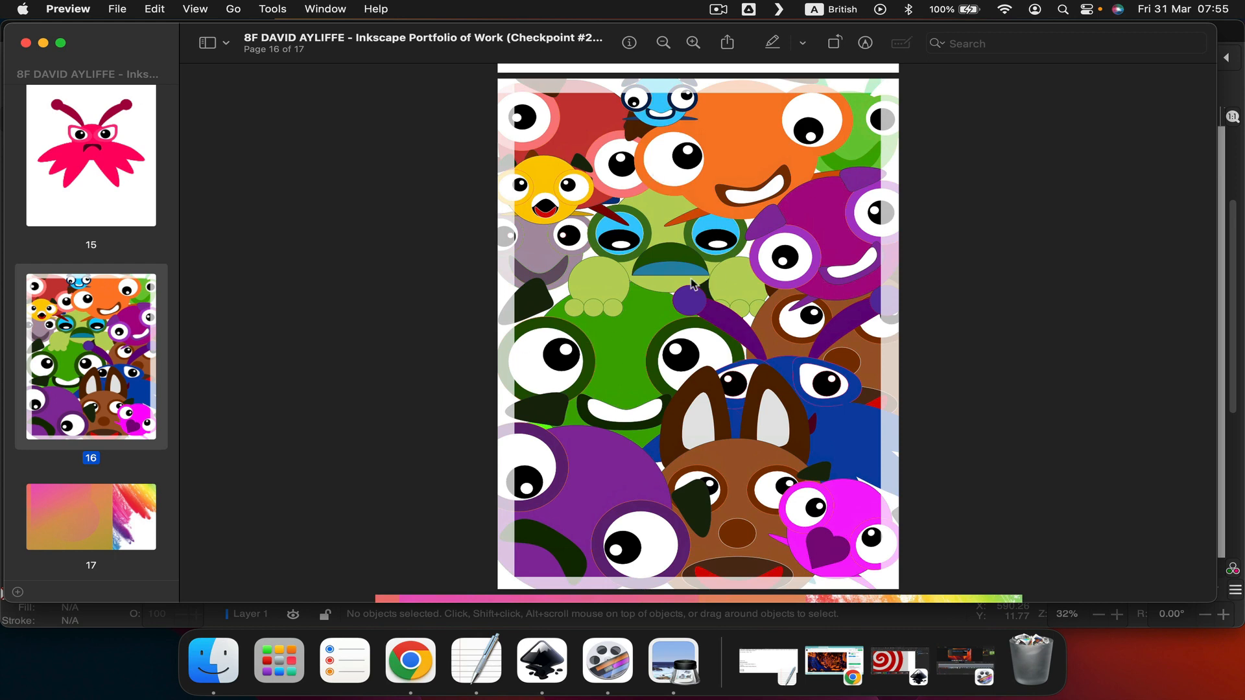
pyautogui.click(25, 43)
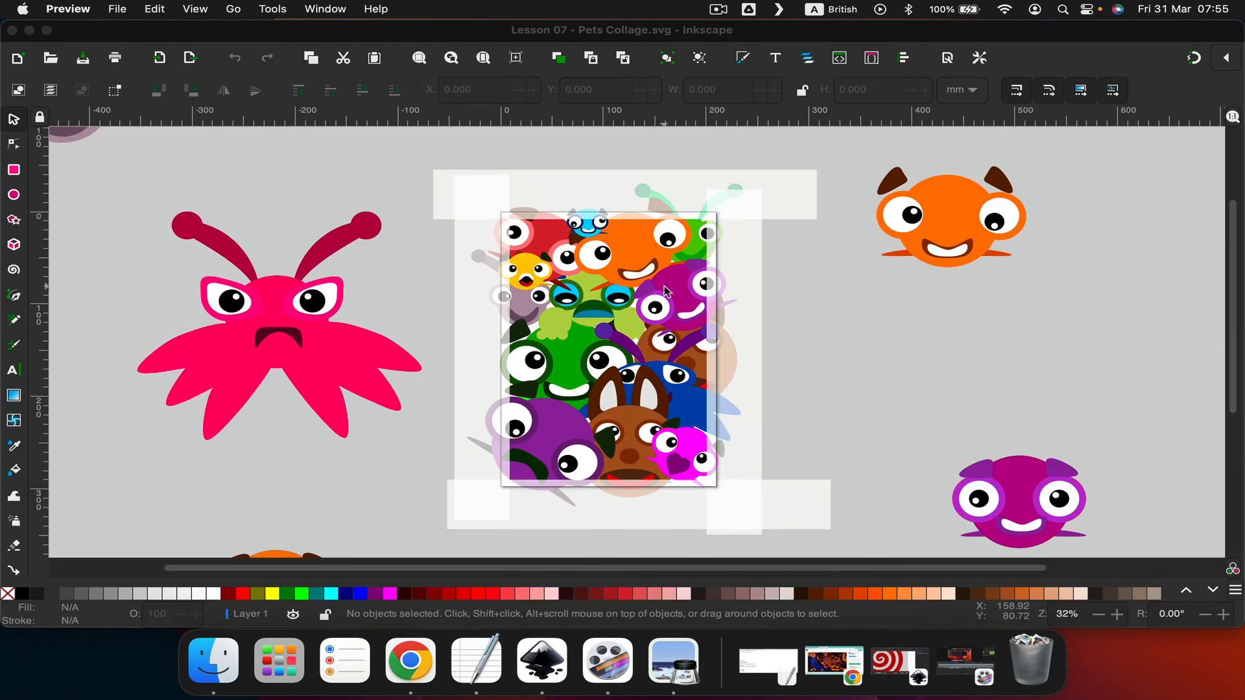
pyautogui.click(404, 251)
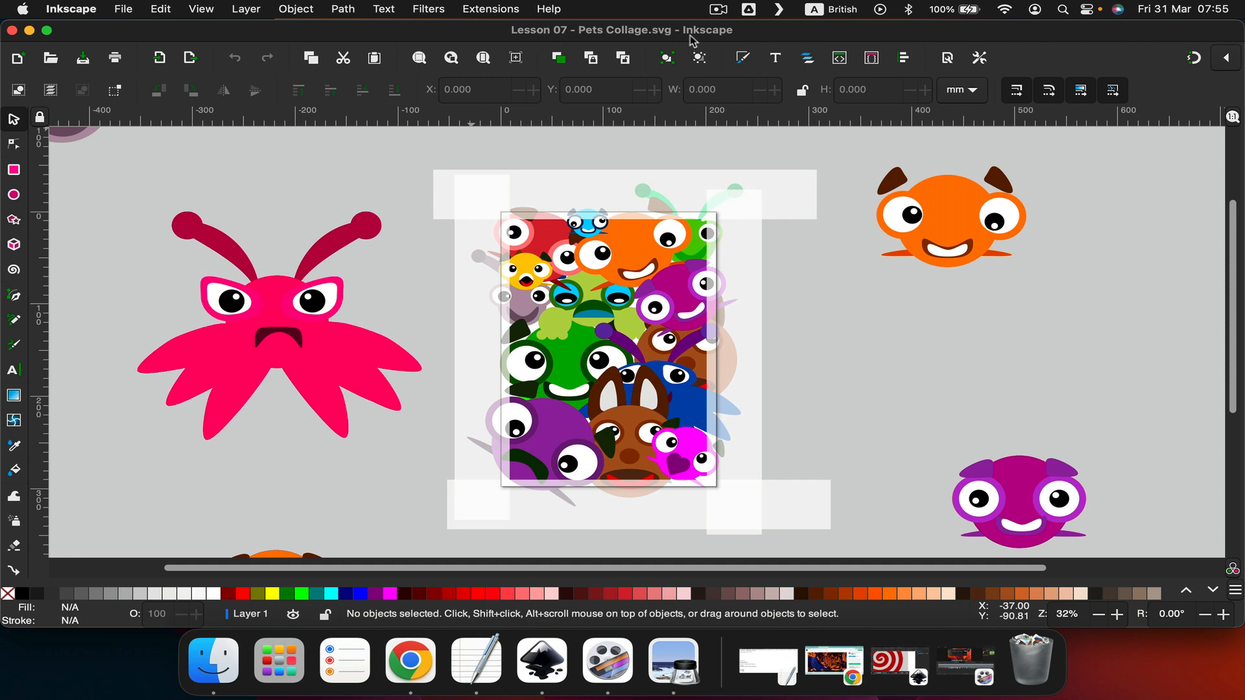
# Step: Examine the collage page and the separate pets laid out around it on the canvas
pyautogui.scroll(-3, 835, 346)
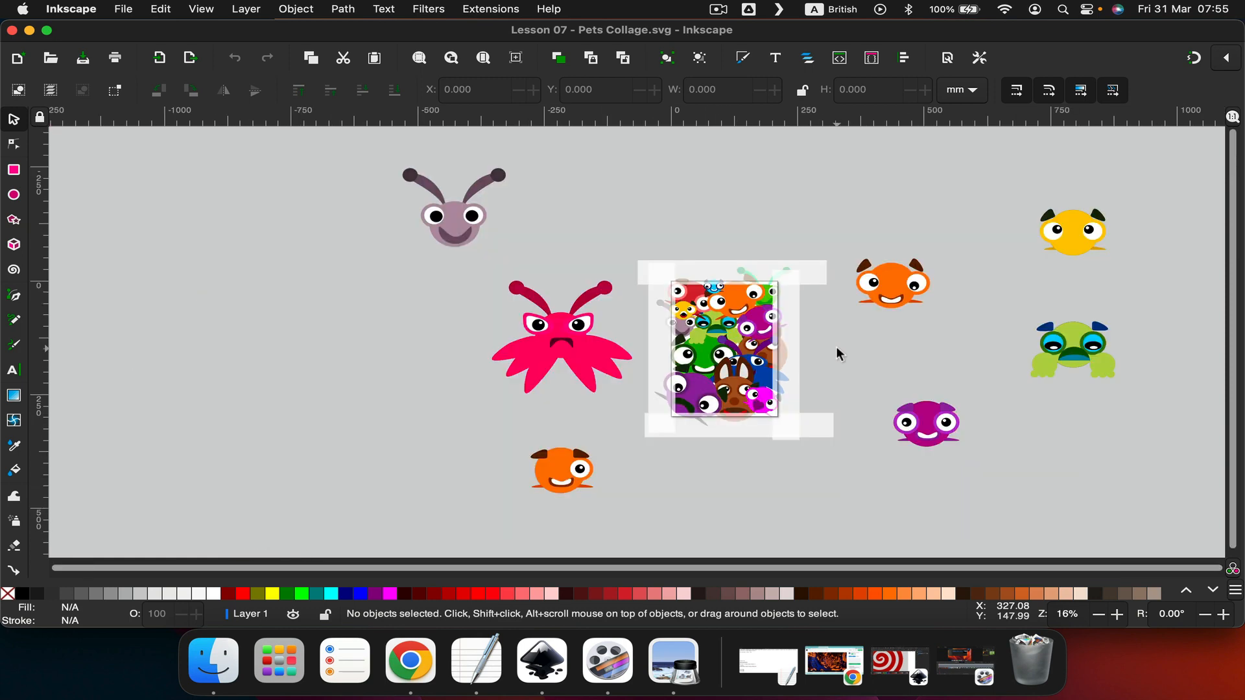
pyautogui.hscroll(5, 835, 346)
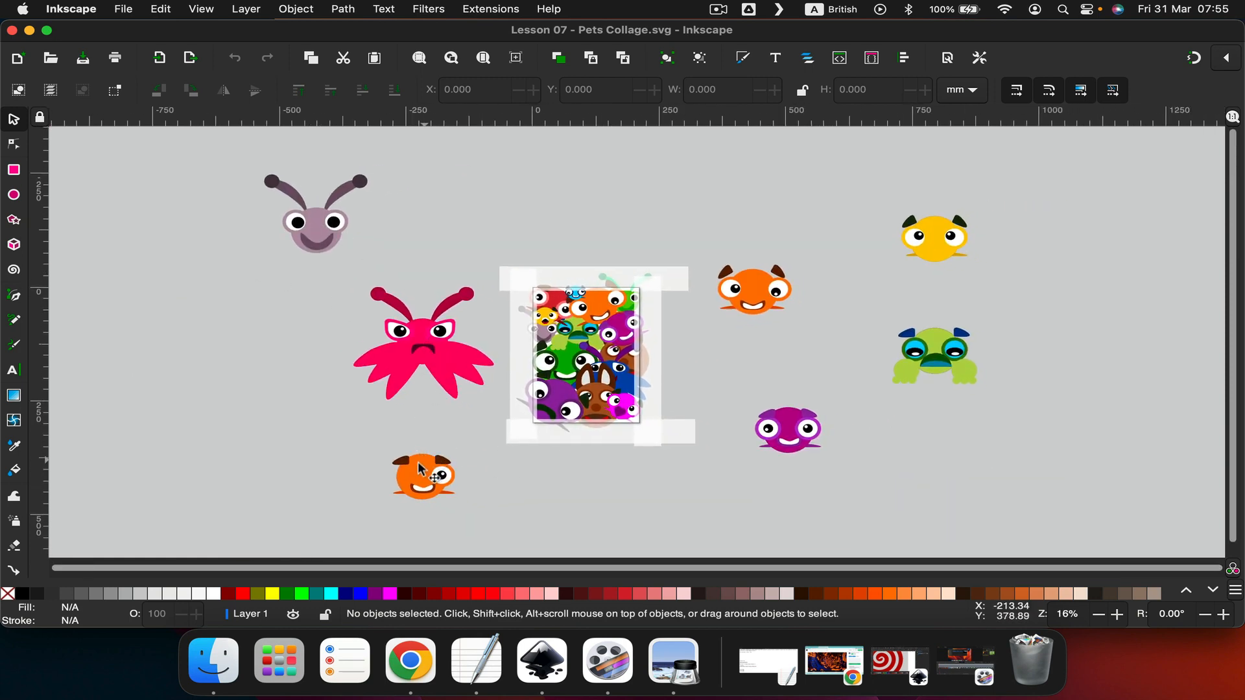
pyautogui.hscroll(4, 756, 444)
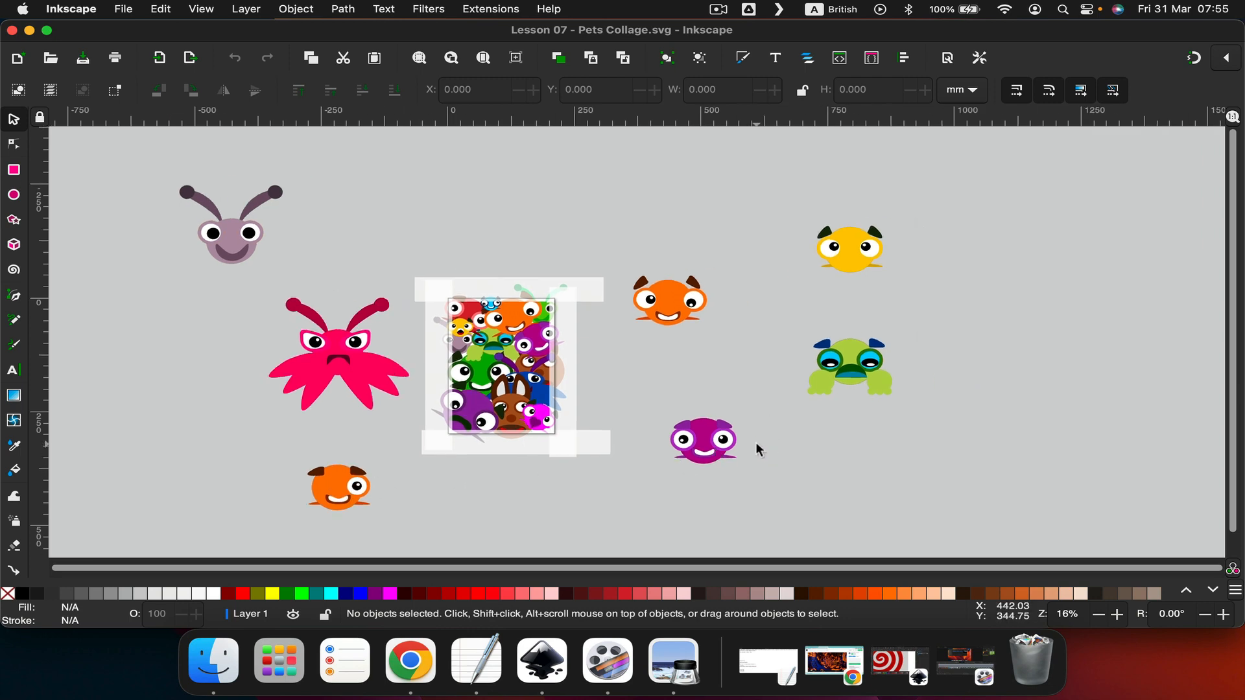
pyautogui.scroll(6, 759, 449)
pyautogui.scroll(-12, 756, 445)
pyautogui.hscroll(-9, 756, 444)
pyautogui.scroll(9, 756, 444)
pyautogui.hscroll(4, 756, 445)
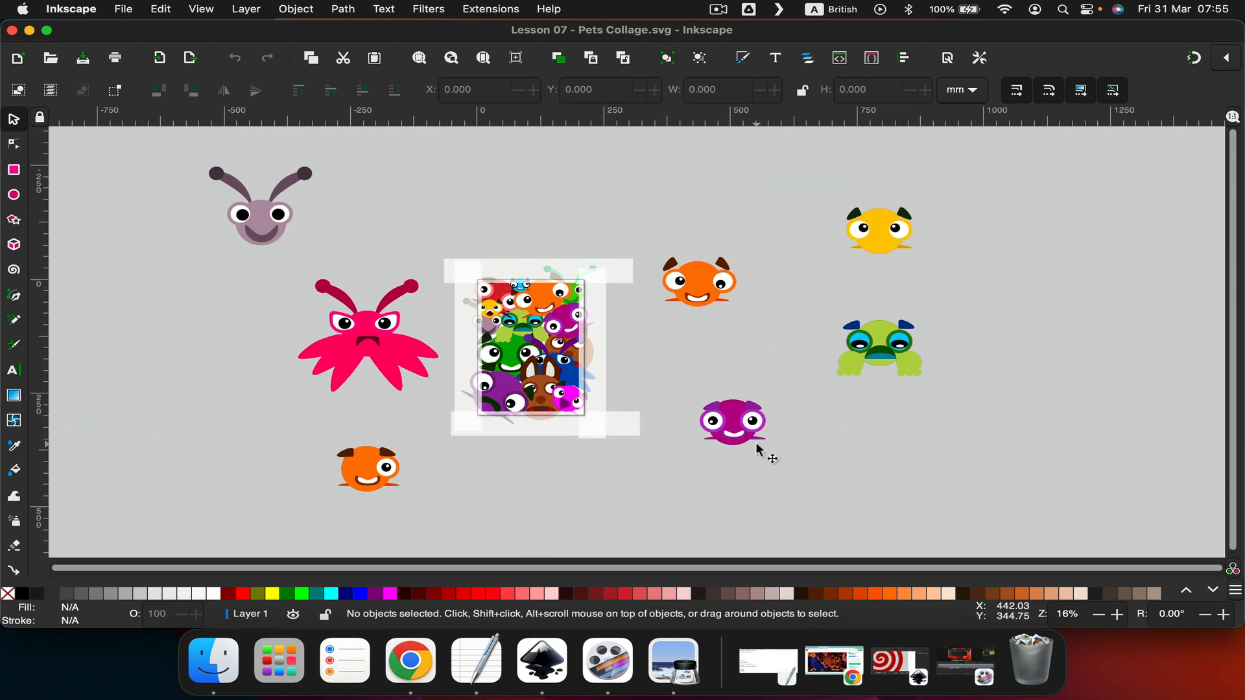
# Step: Duplicate the whole yellow pet and place the copy in the empty area above the orange pet near the collage
pyautogui.moveTo(850, 240); pyautogui.dragTo(1079, 406)
pyautogui.click(1011, 334)
pyautogui.moveTo(839, 238); pyautogui.dragTo(990, 338)
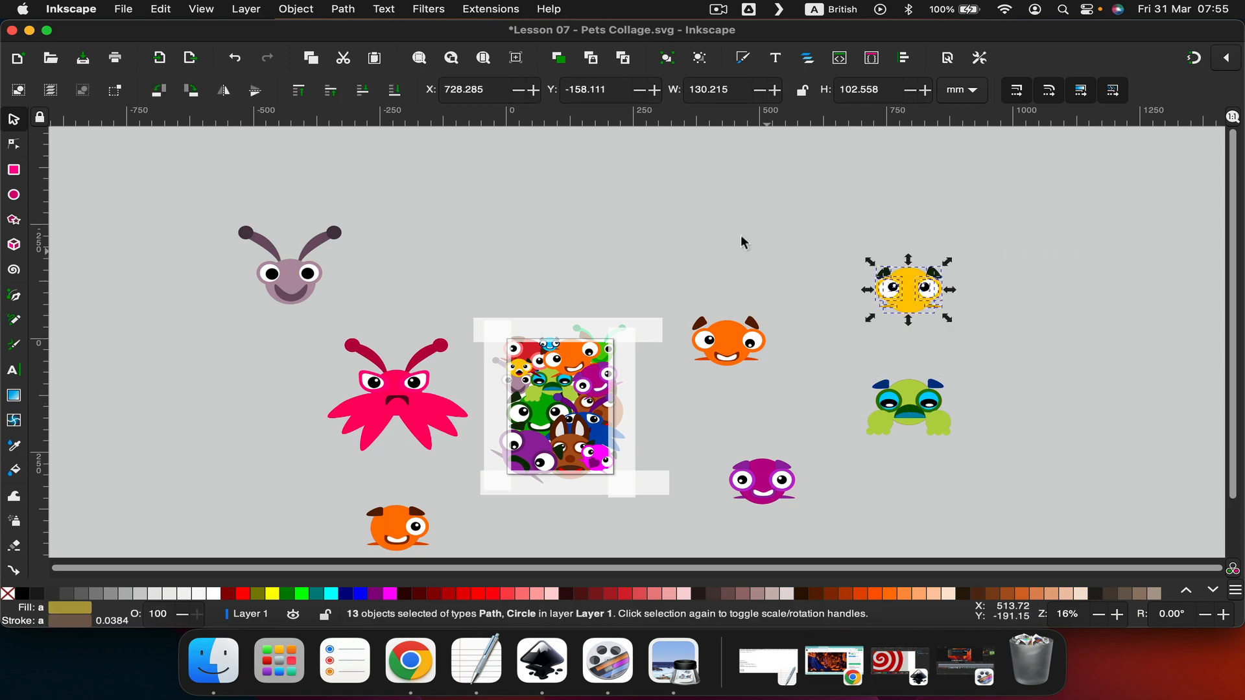
pyautogui.press('super+d')
pyautogui.moveTo(908, 283); pyautogui.dragTo(674, 227)
pyautogui.click(591, 240)
# Step: Inspect the yellow copy, the grouped brown dog in the collage and the separate body shape of the orange pet
pyautogui.scroll(3, 661, 237)
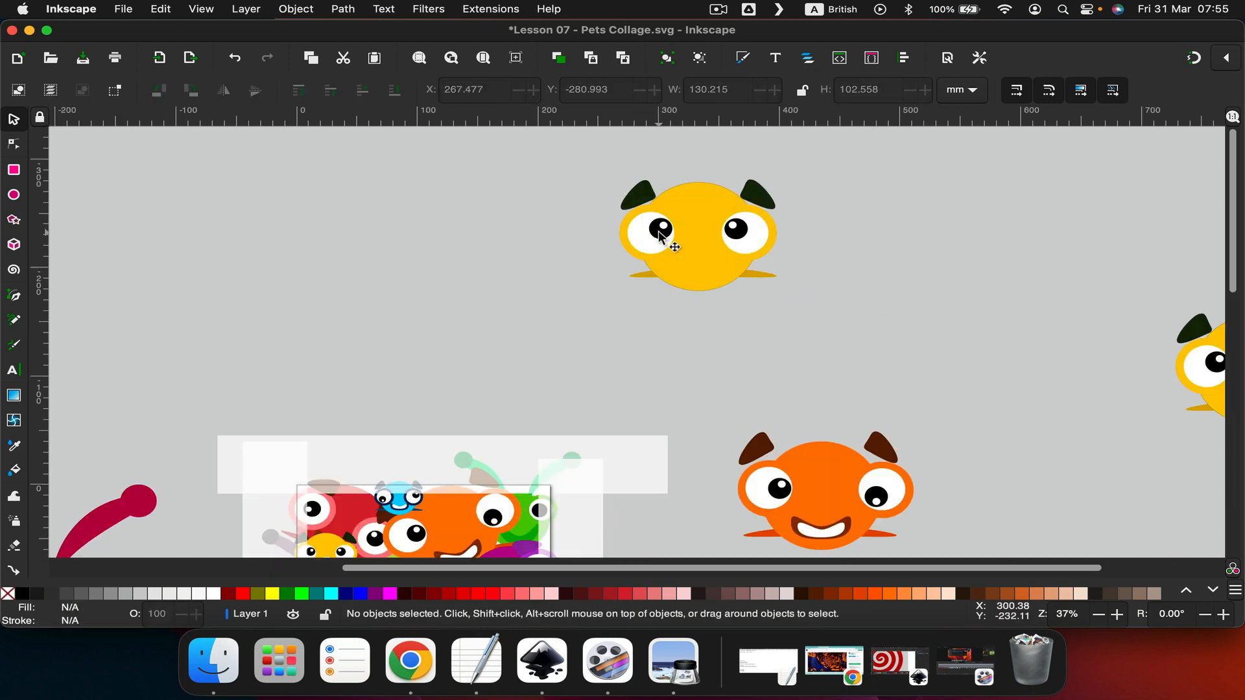
pyautogui.scroll(-10, 587, 279)
pyautogui.hscroll(-6, 587, 279)
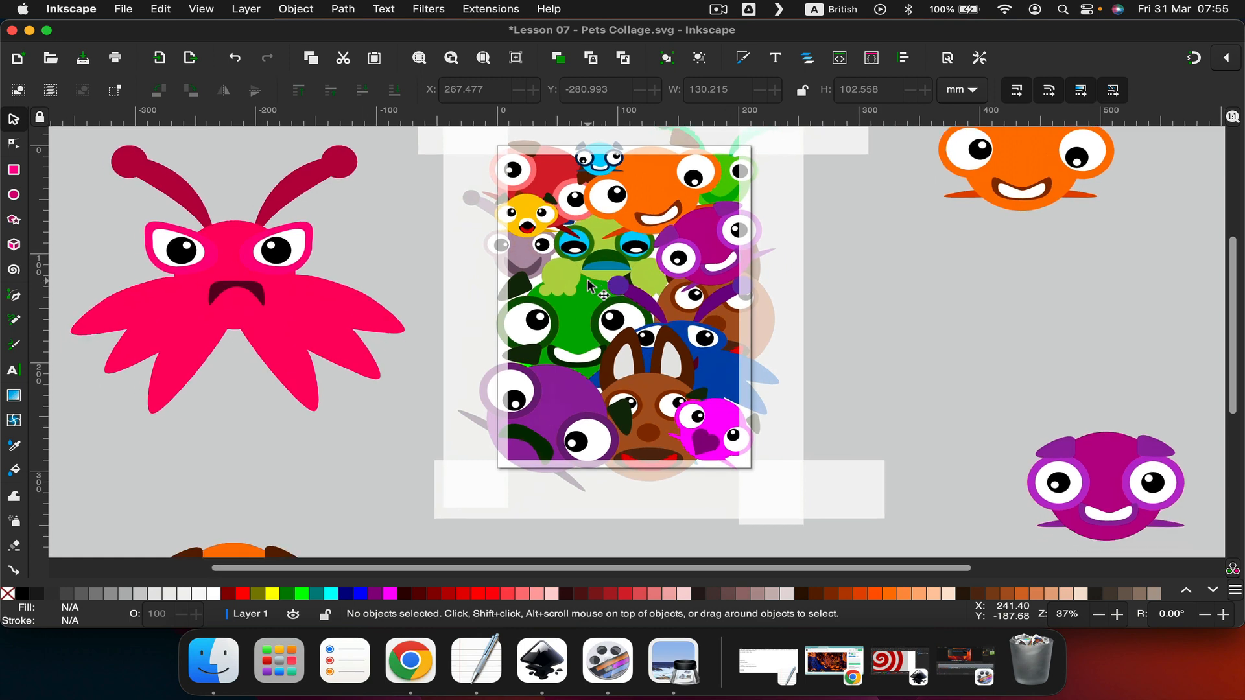
pyautogui.scroll(1, 587, 279)
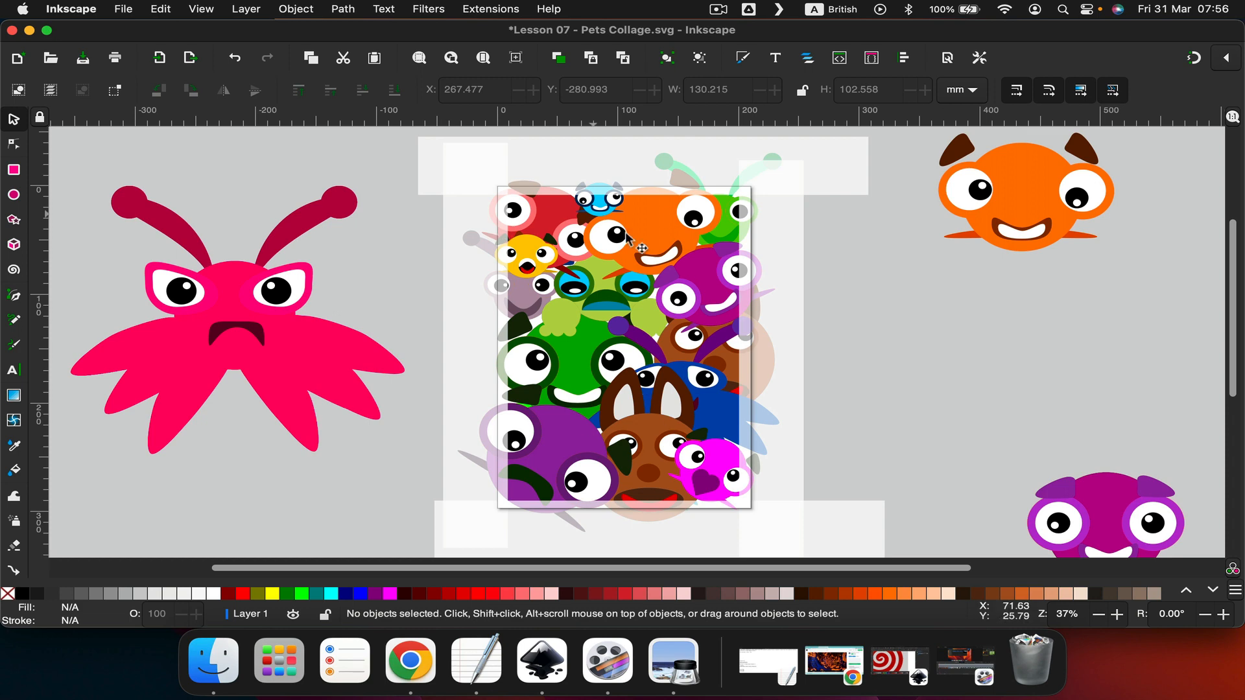
pyautogui.click(645, 422)
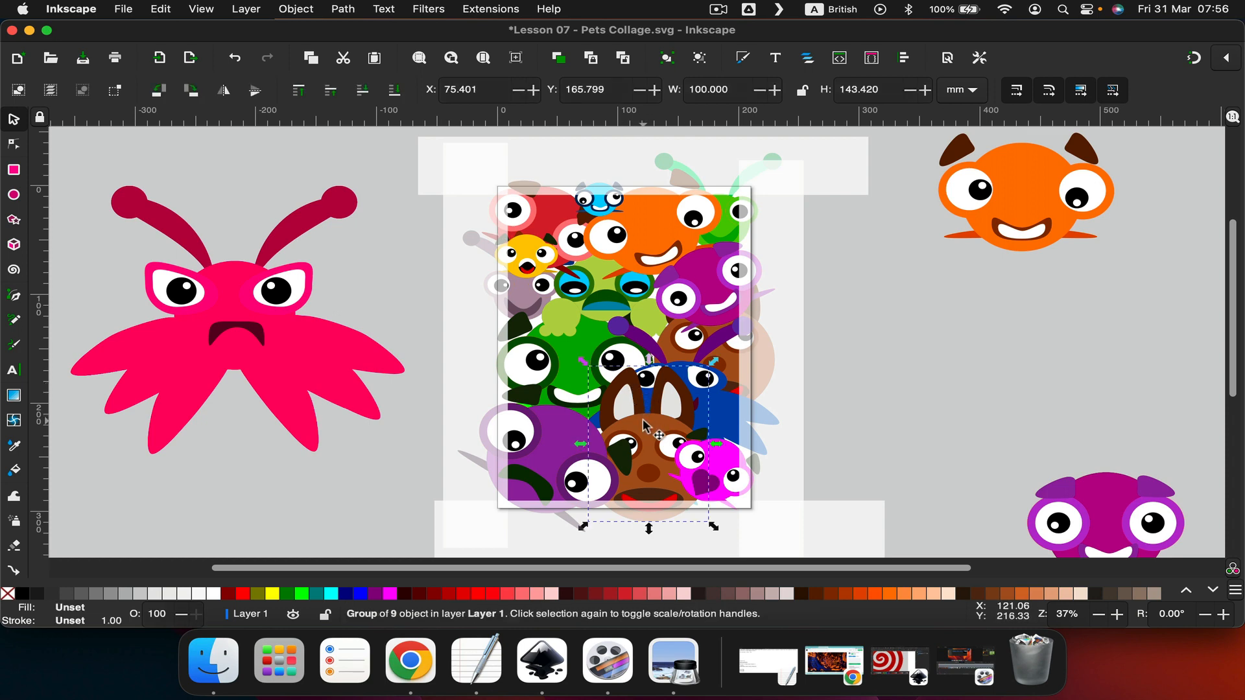
pyautogui.click(987, 382)
pyautogui.hscroll(2, 986, 382)
pyautogui.click(965, 192)
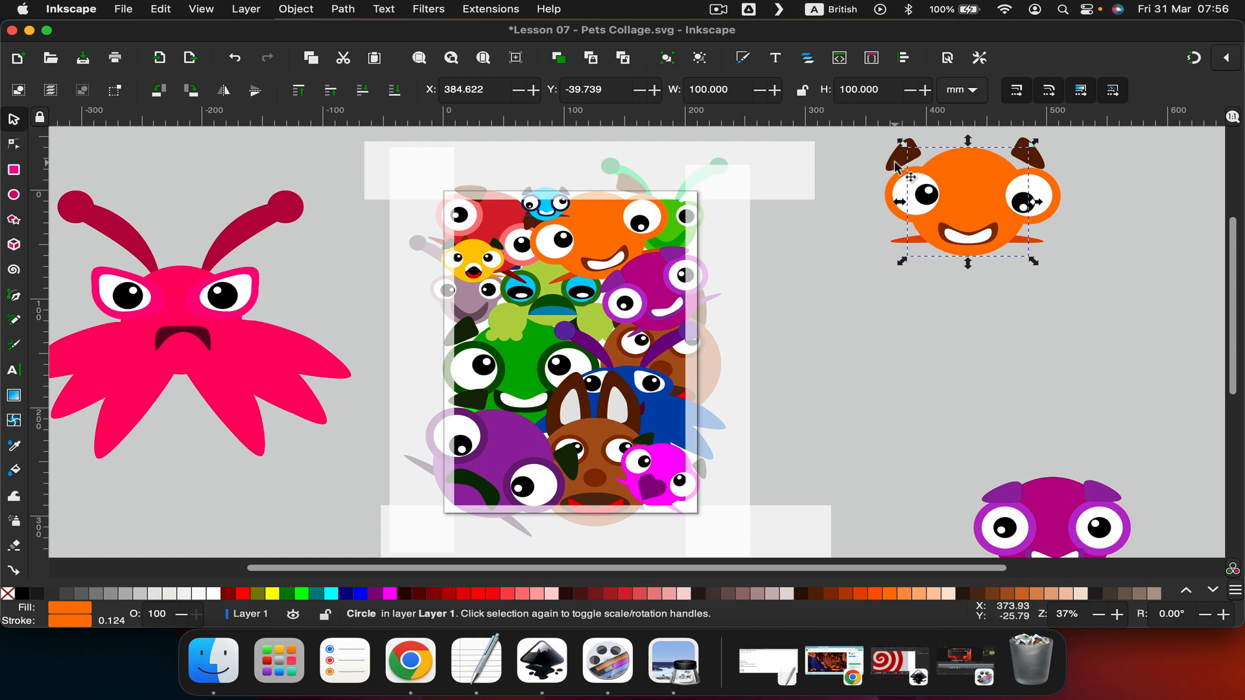
pyautogui.click(888, 403)
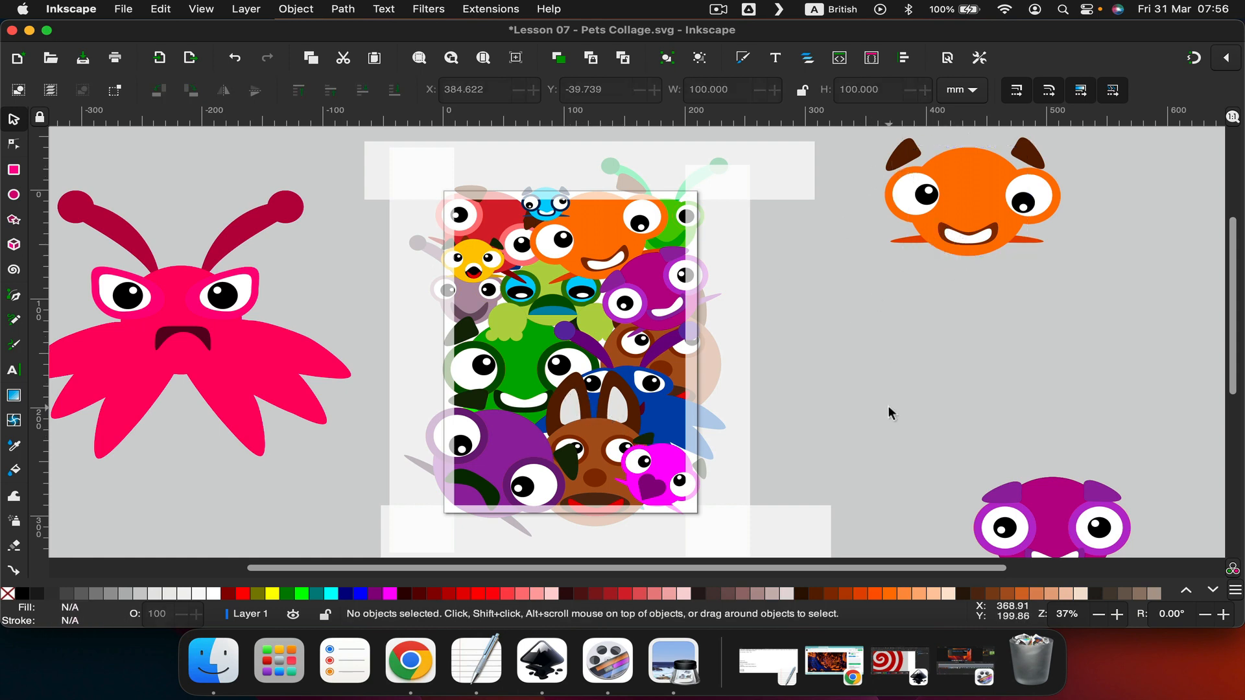
pyautogui.hscroll(10, 888, 406)
pyautogui.hscroll(-8, 888, 406)
pyautogui.scroll(1, 888, 406)
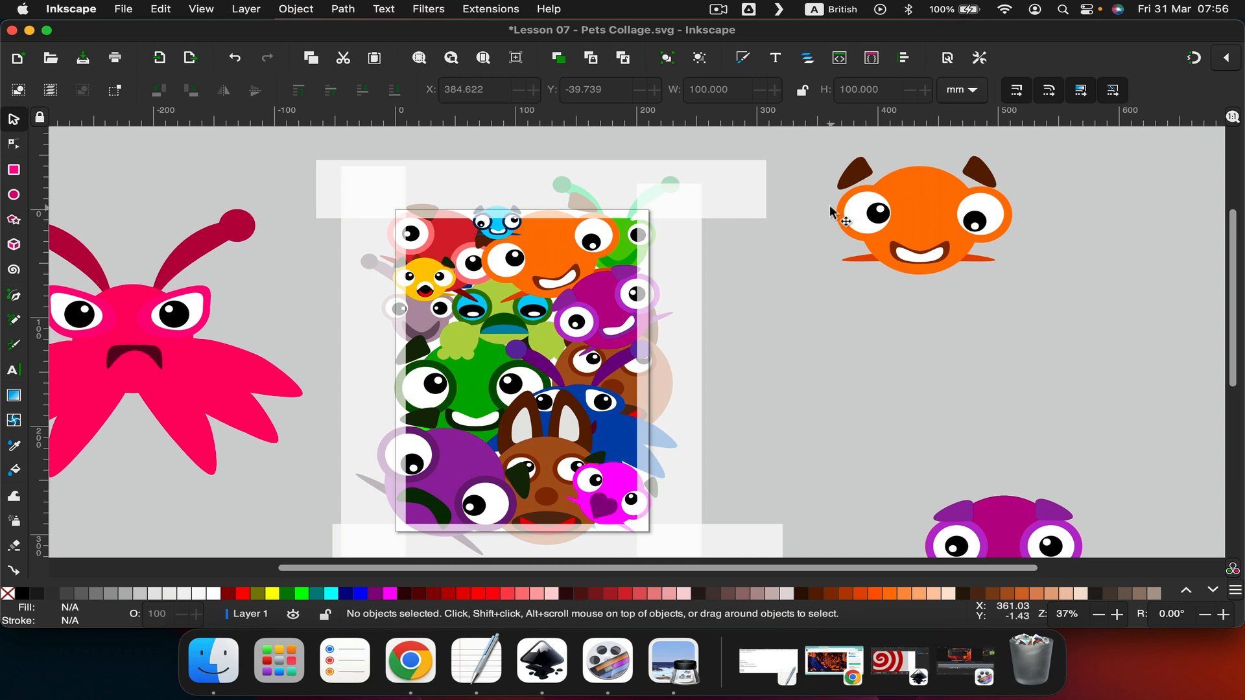
# Step: Rotate the left ear of the orange pet beside the collage to a more upright angle
pyautogui.moveTo(826, 191); pyautogui.dragTo(934, 250)
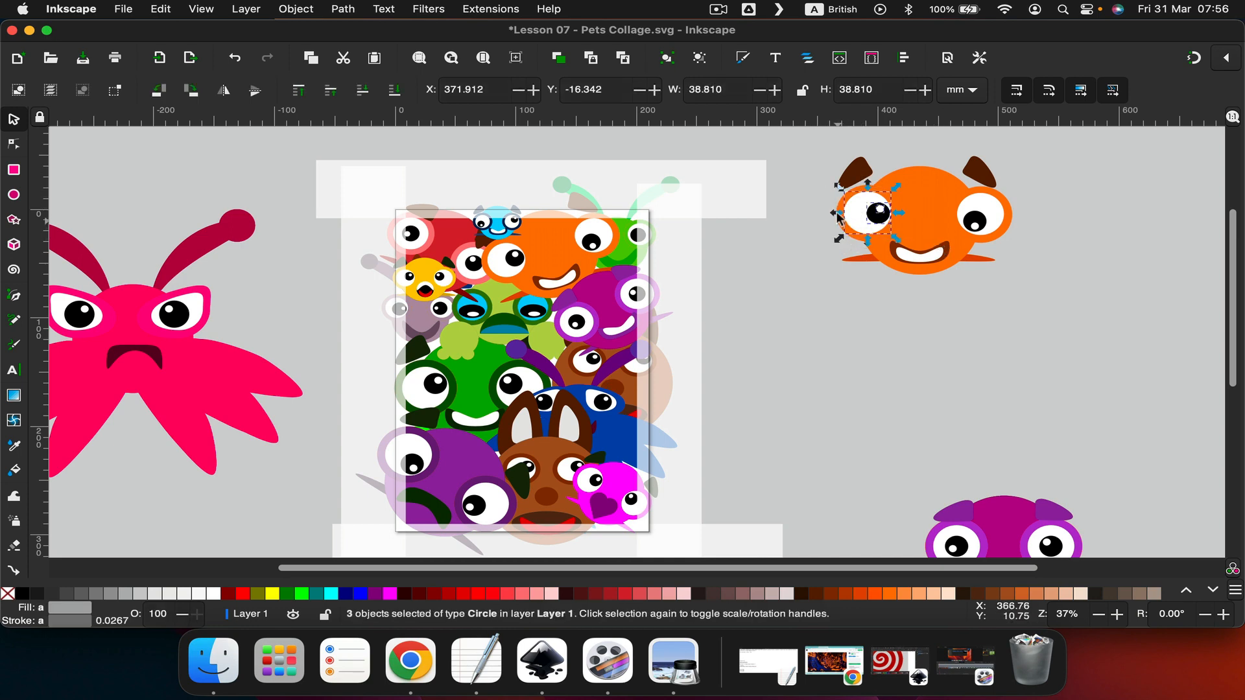
pyautogui.moveTo(842, 207); pyautogui.dragTo(849, 209)
pyautogui.click(831, 190)
pyautogui.click(853, 179)
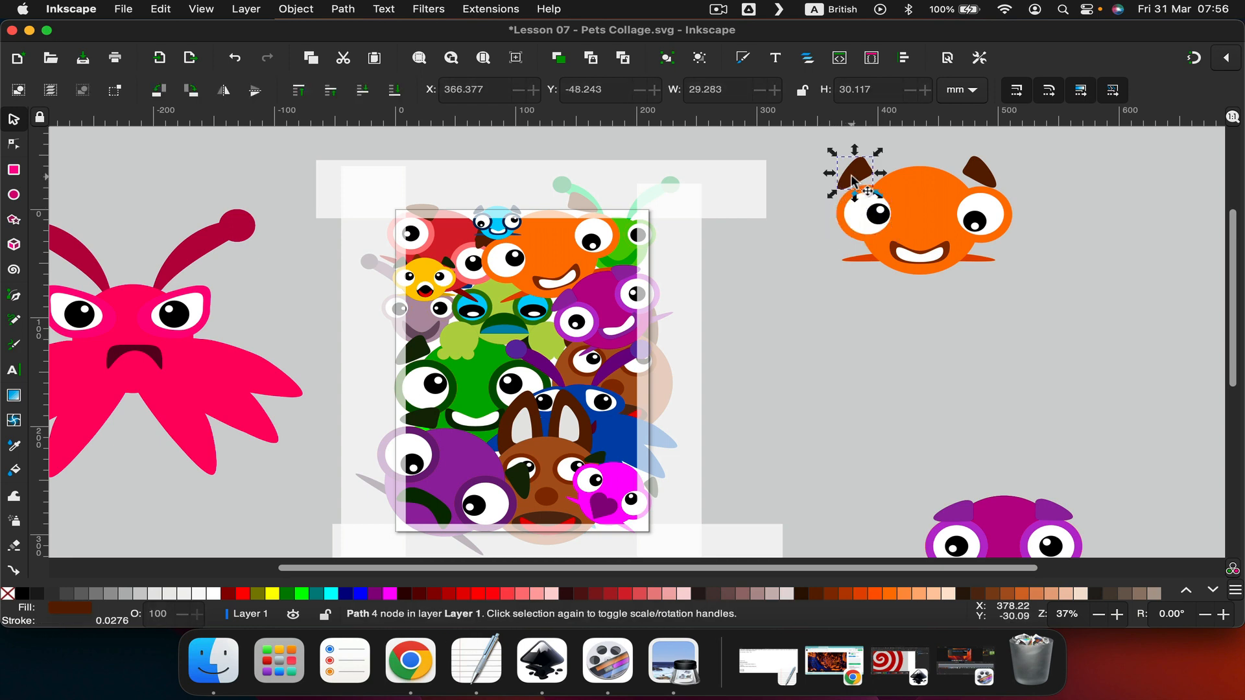
pyautogui.click(853, 180)
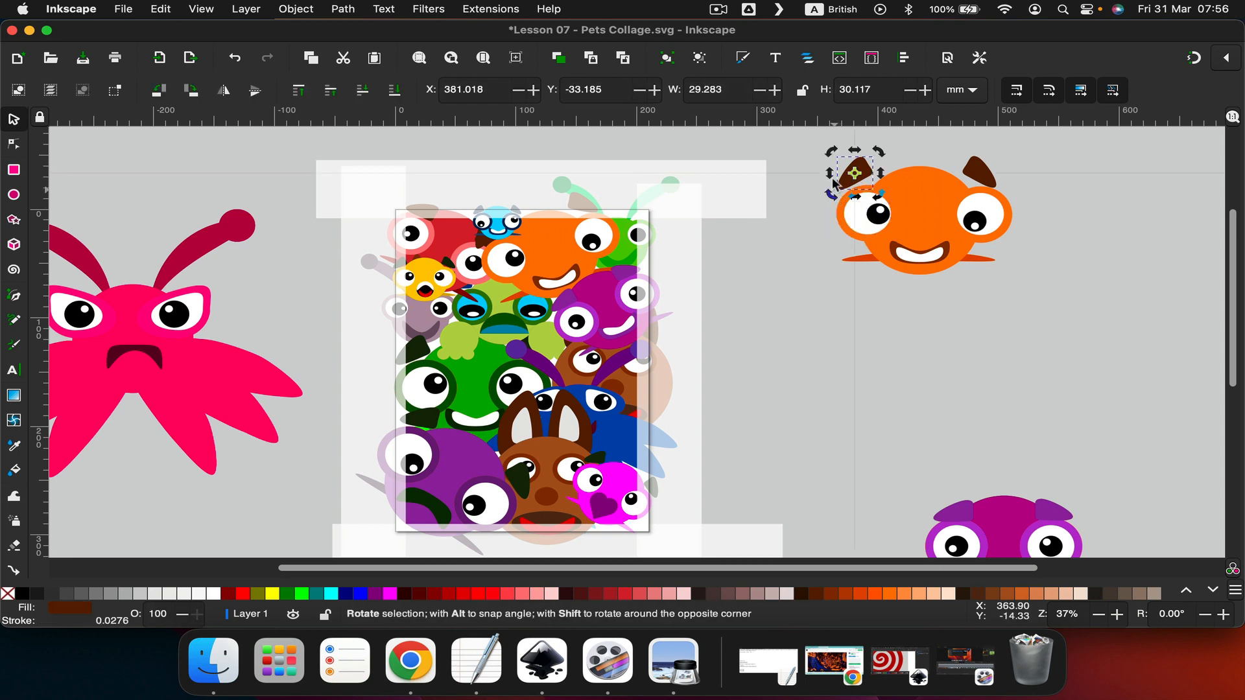
pyautogui.moveTo(833, 184); pyautogui.dragTo(838, 196)
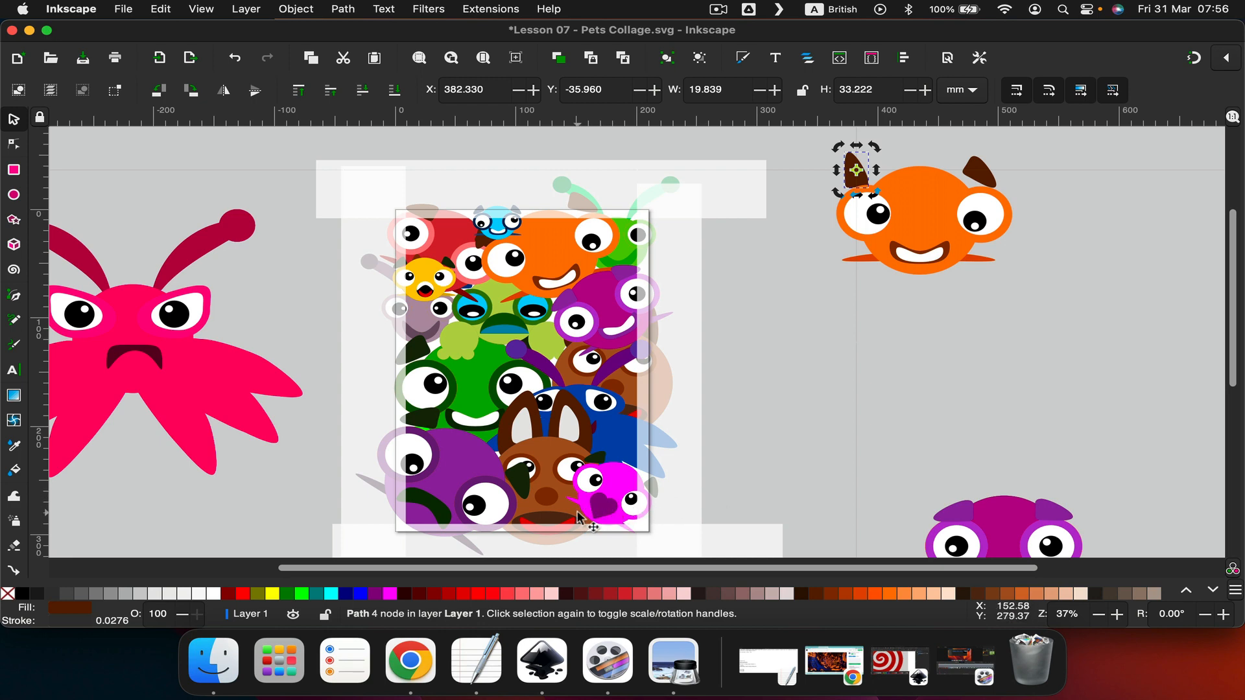
# Step: Examine the bright pink pet with the heart shape in the collage's lower corner and the original yellow pet's body
pyautogui.keyDown('ctrl'); pyautogui.scroll(5, 577, 514); pyautogui.keyUp('ctrl')
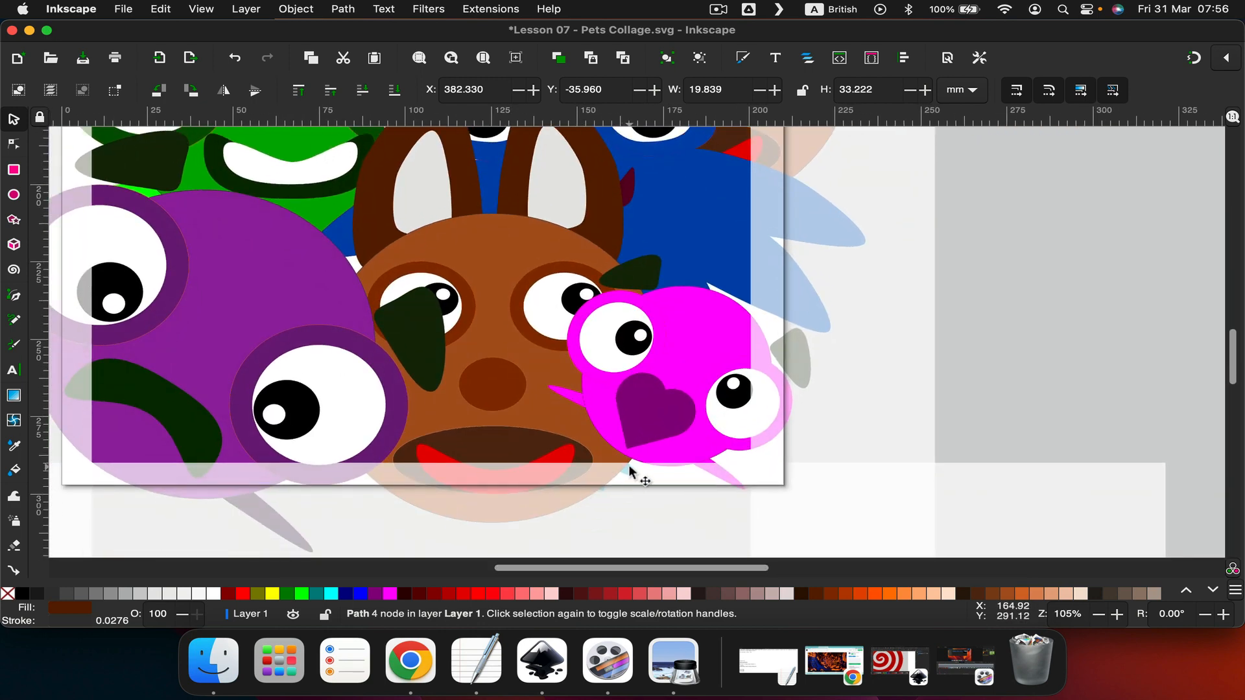
pyautogui.keyDown('ctrl'); pyautogui.scroll(3, 629, 471); pyautogui.keyUp('ctrl')
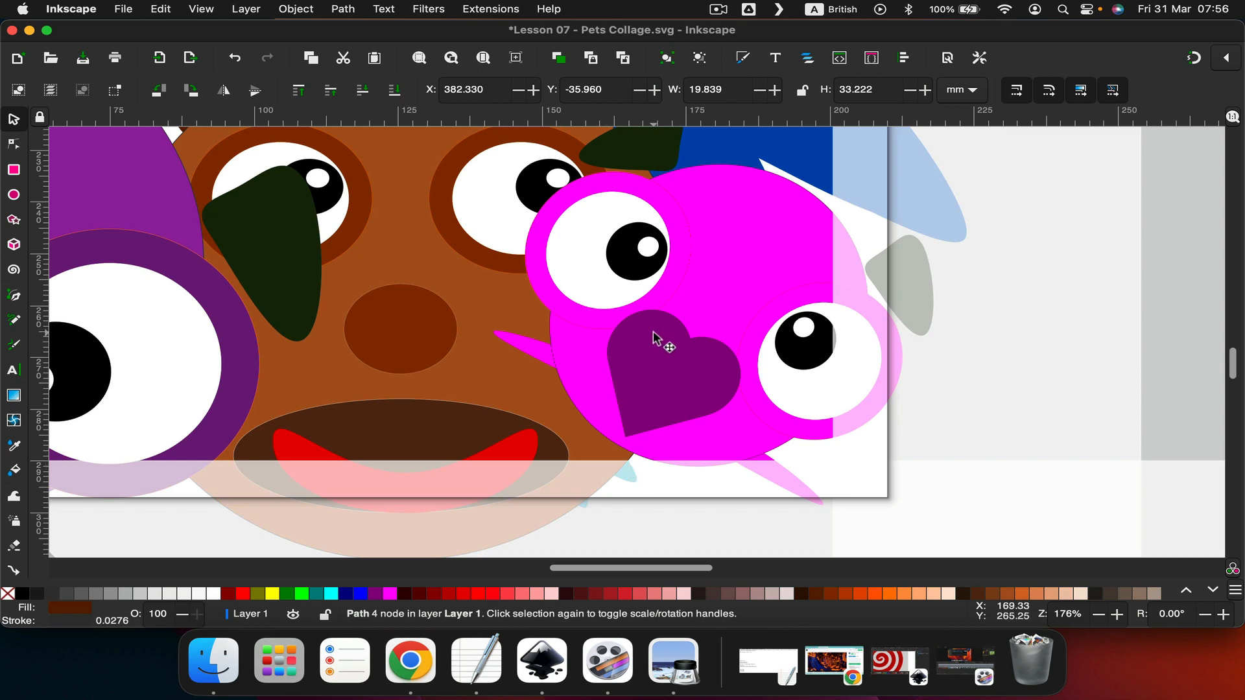
pyautogui.keyDown('ctrl'); pyautogui.scroll(-10, 653, 337); pyautogui.keyUp('ctrl')
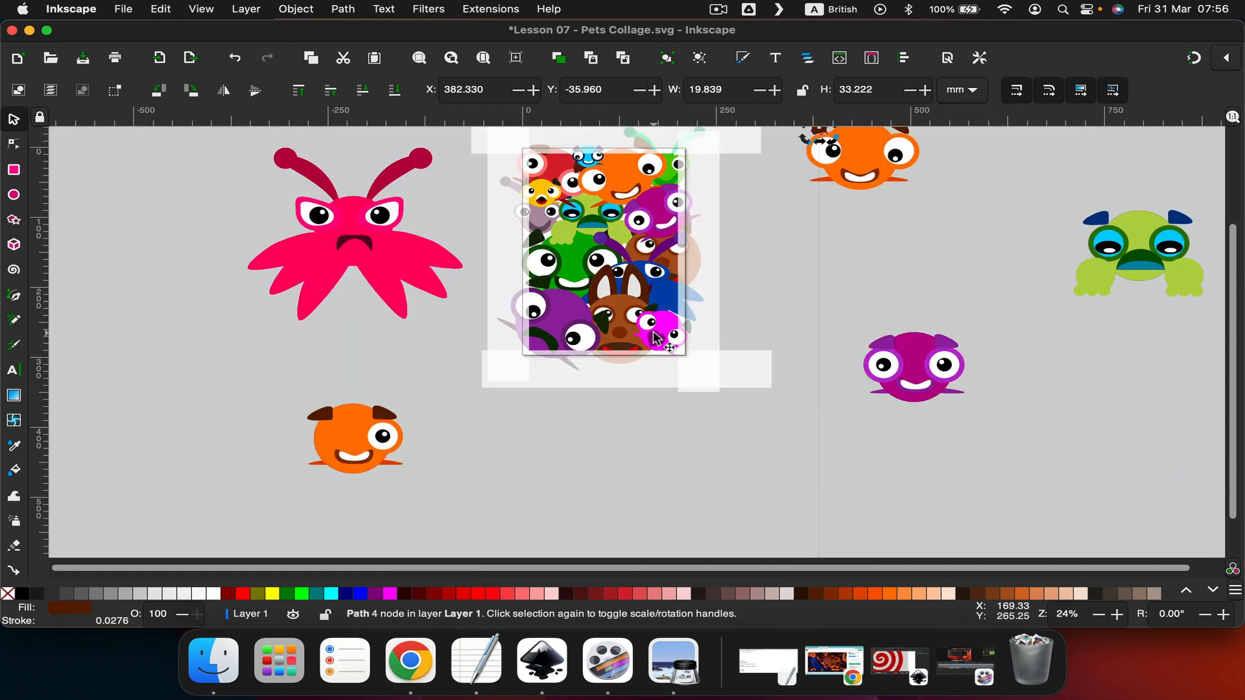
pyautogui.scroll(5, 654, 337)
pyautogui.hscroll(6, 654, 337)
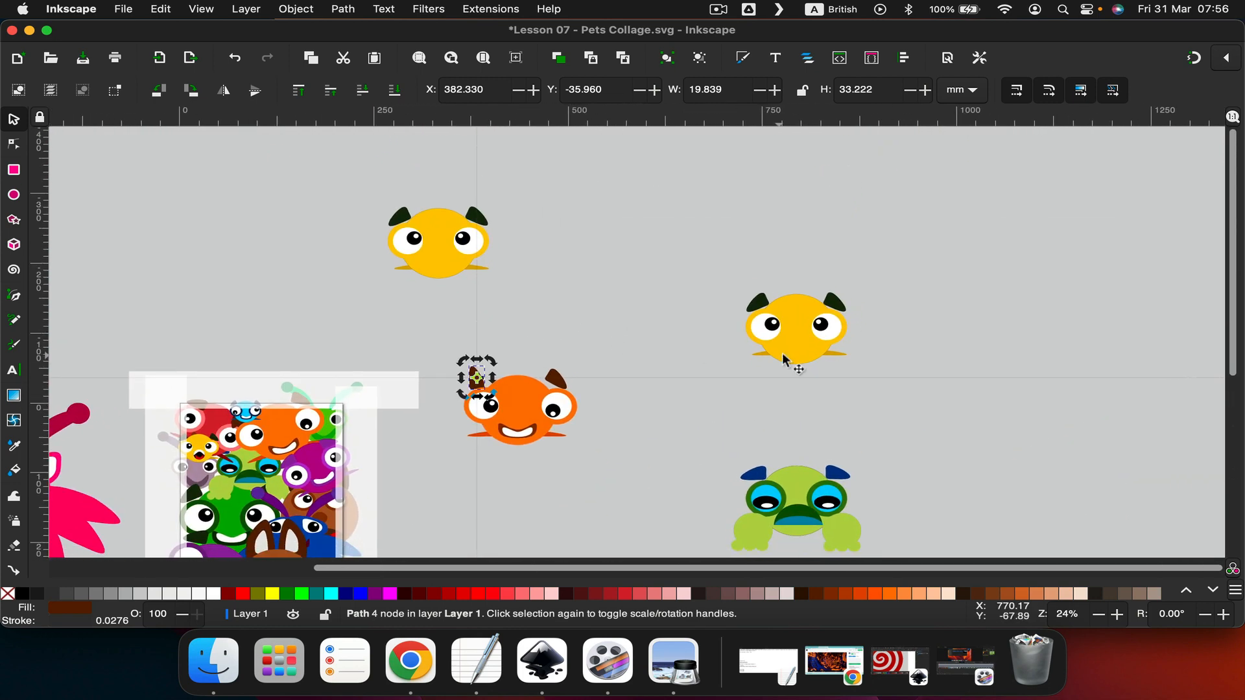
pyautogui.click(785, 360)
pyautogui.click(171, 236)
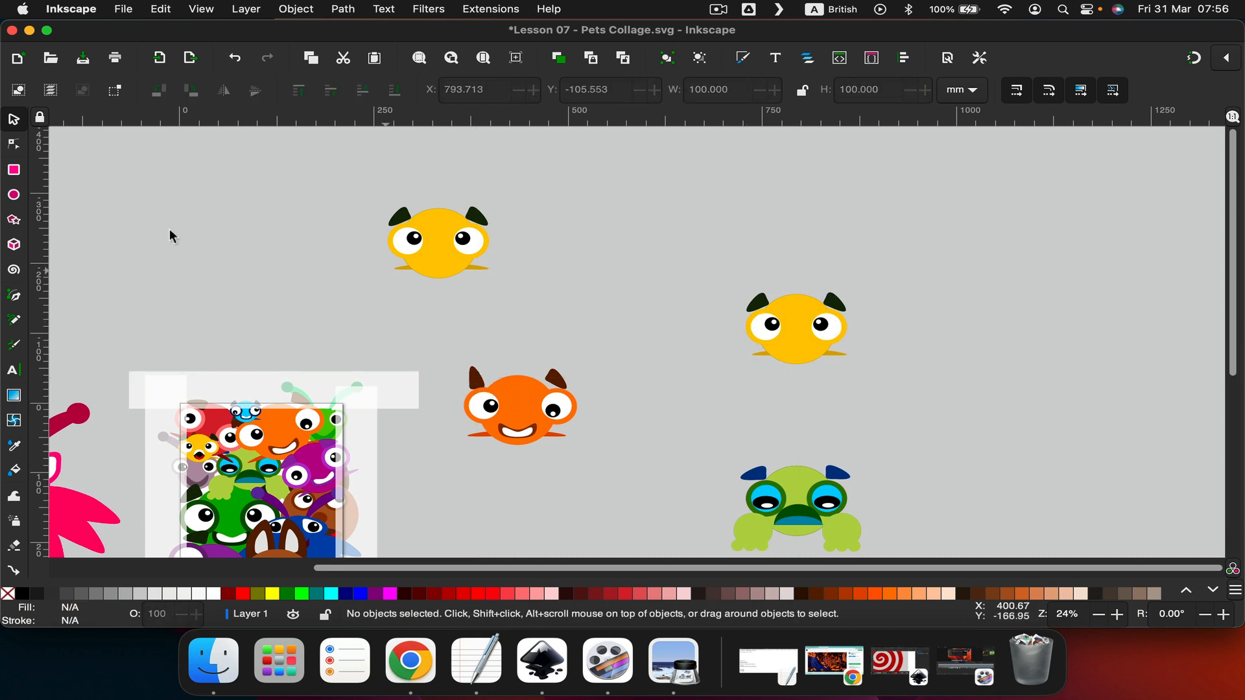
# Step: Draw a rounded rectangle about 82 mm wide and 73 mm high in the empty space beyond the yellow pet
pyautogui.click(6, 170)
pyautogui.moveTo(902, 251); pyautogui.dragTo(968, 303)
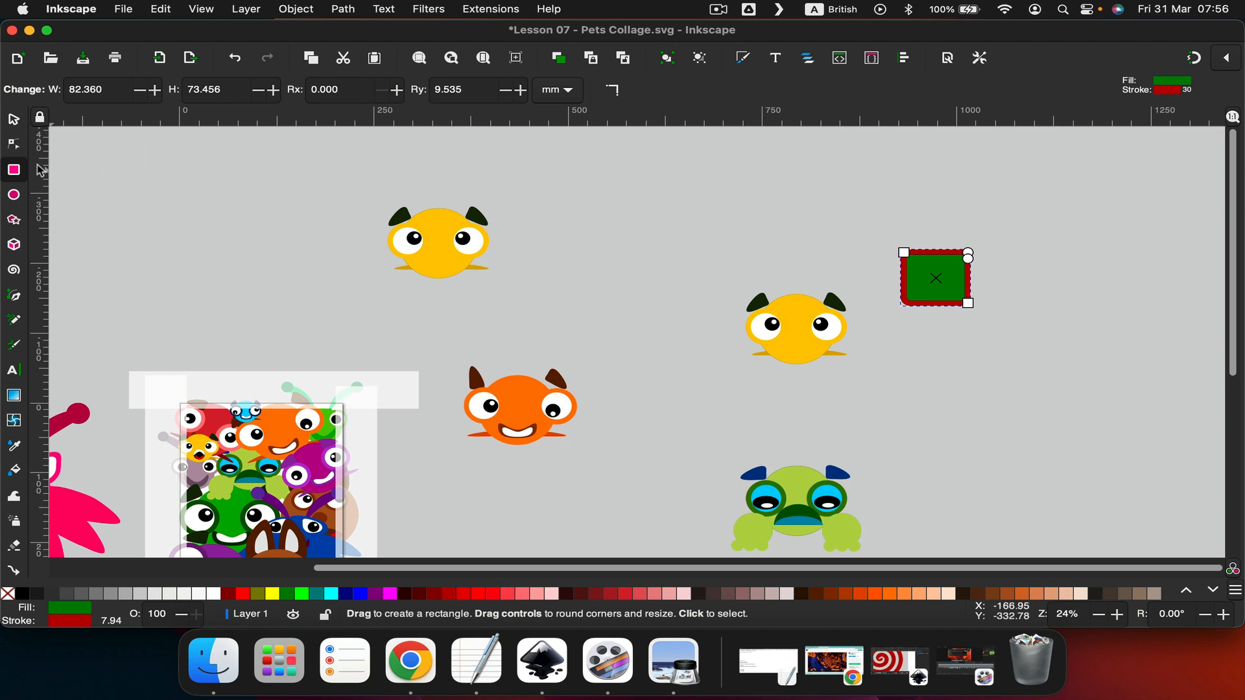
pyautogui.click(13, 122)
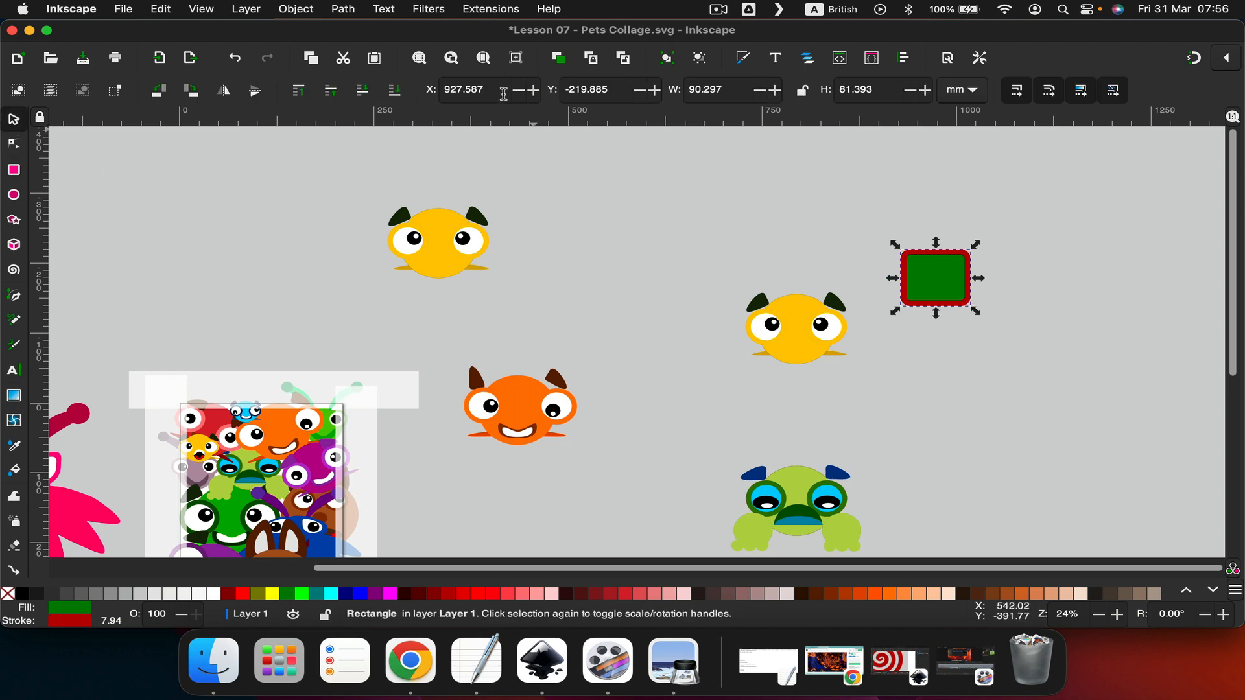
# Step: Try the rectangle with a black fill, with no fill and with a black fill again
pyautogui.click(22, 592)
pyautogui.click(6, 594)
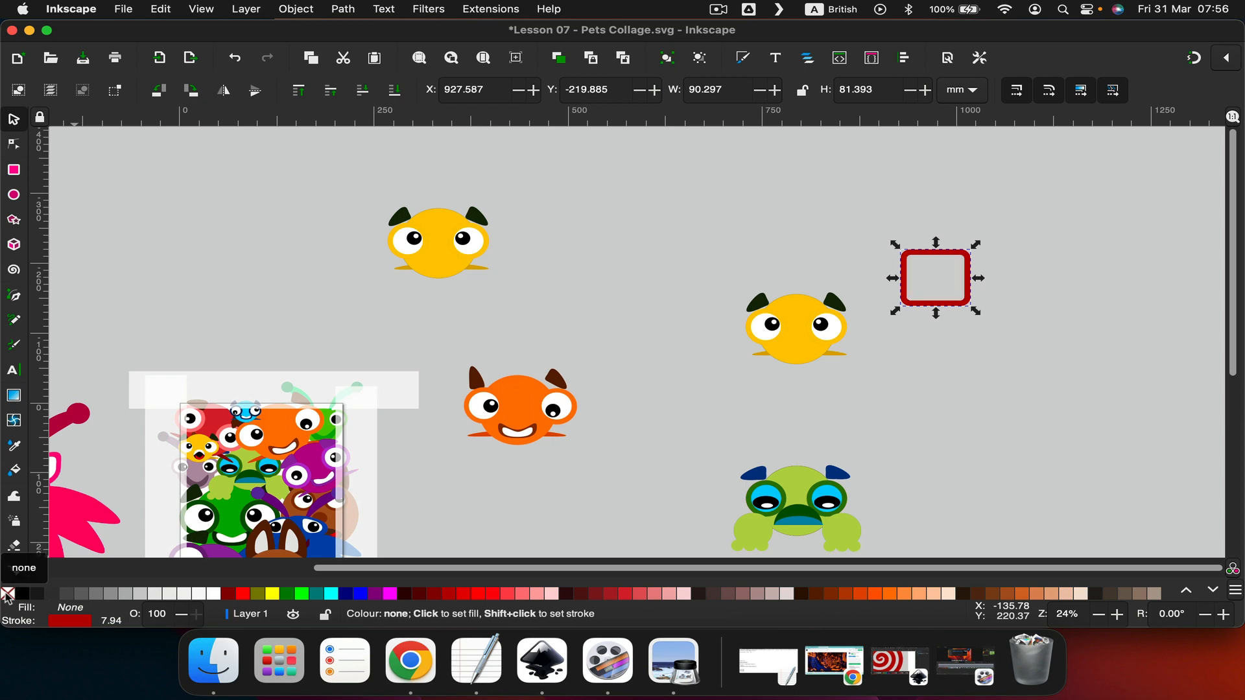
pyautogui.click(22, 592)
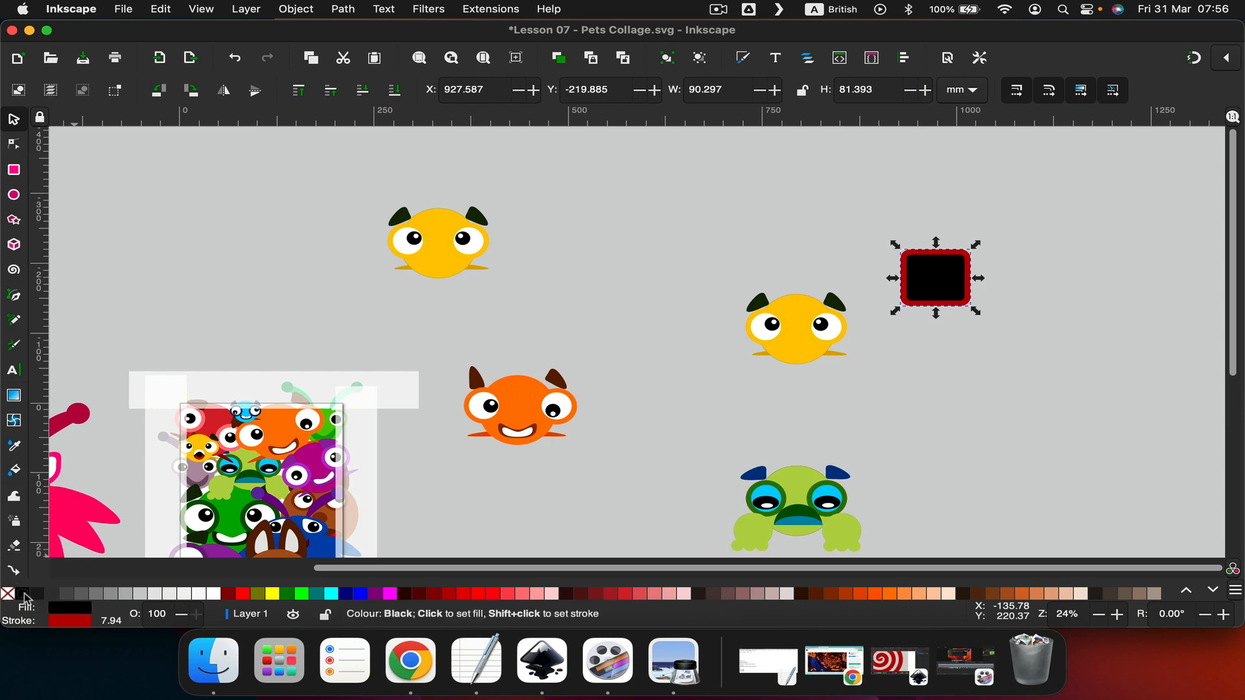
# Step: Darken the rectangle's stroke to a lightness of 5 and give the shape a flat black fill
pyautogui.click(57, 622)
pyautogui.click(7, 592)
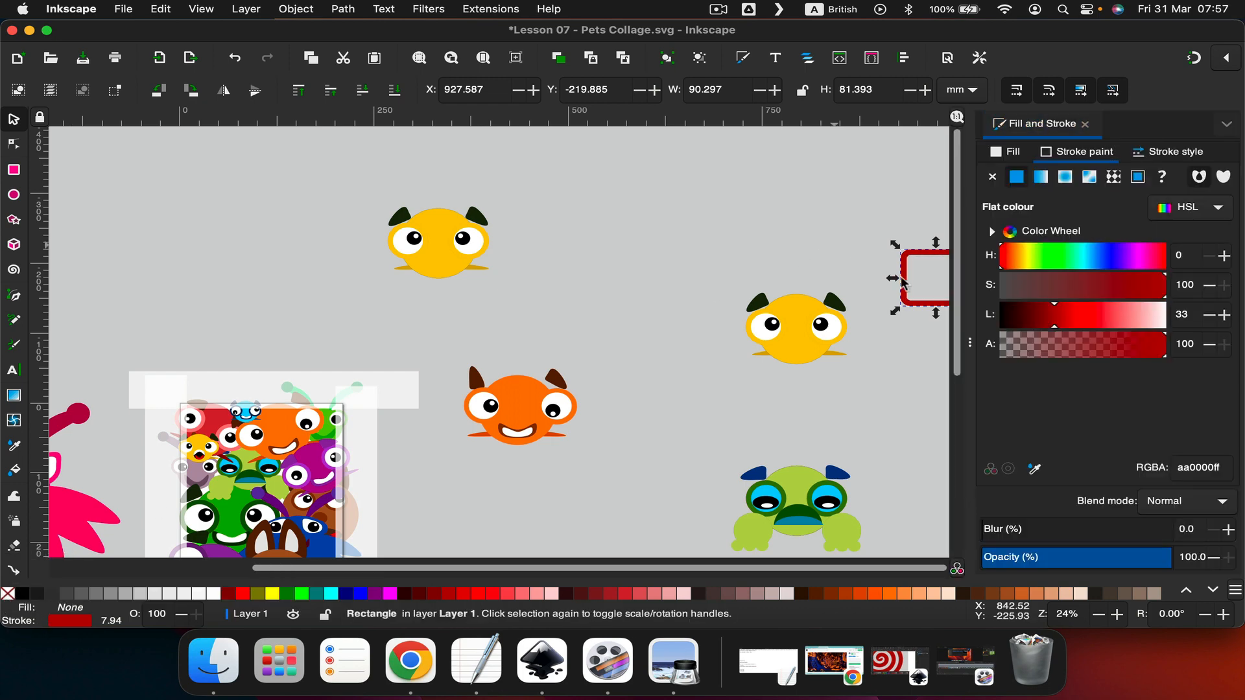
pyautogui.click(1009, 321)
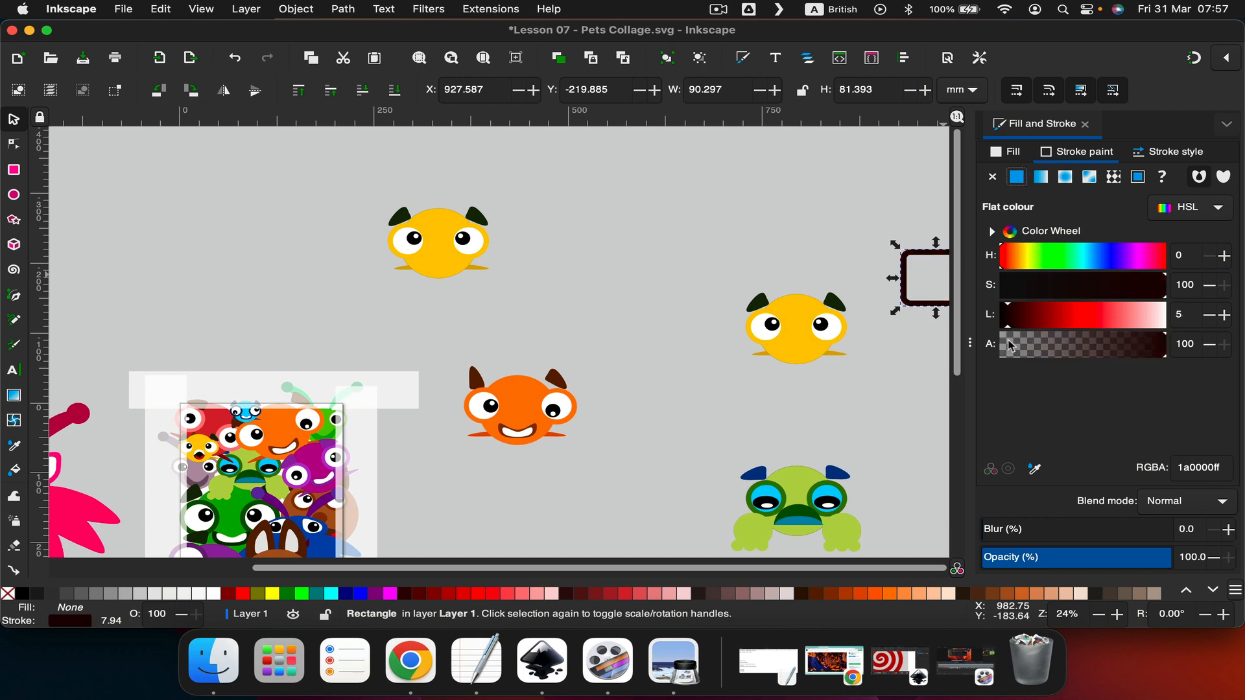
pyautogui.click(1004, 153)
pyautogui.click(1017, 177)
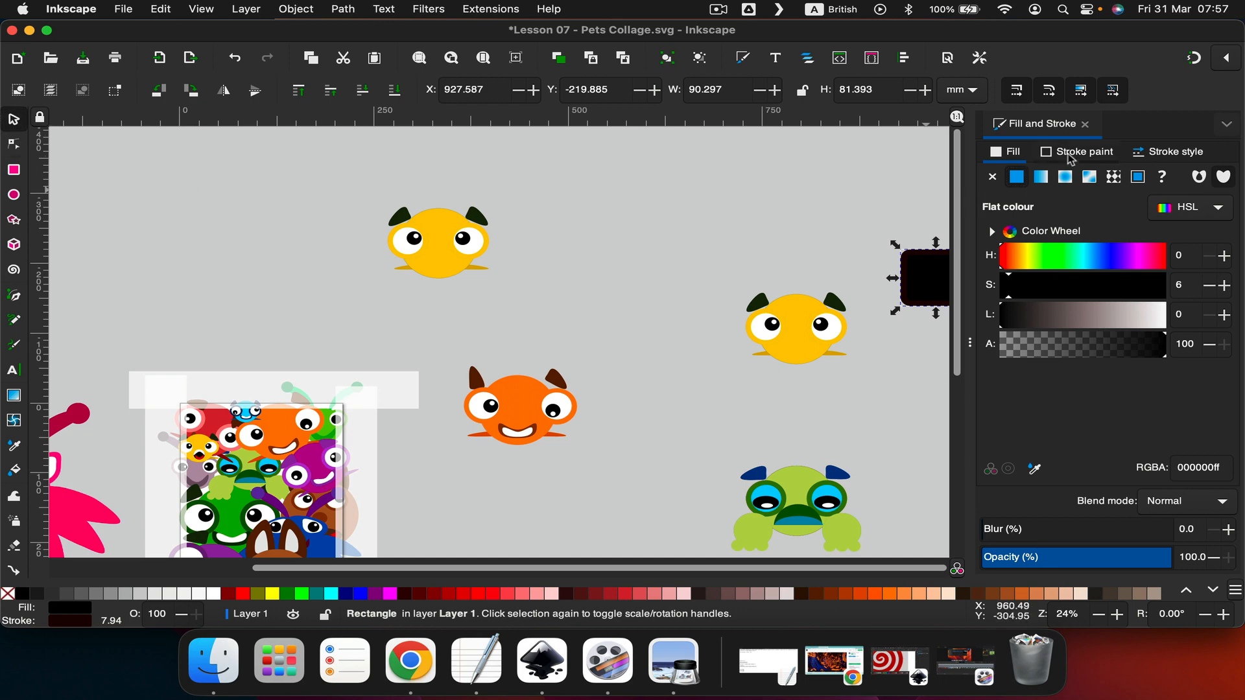
# Step: Remove the rounding from the black rectangle's corners by setting its vertical corner radius to 0
pyautogui.click(1084, 125)
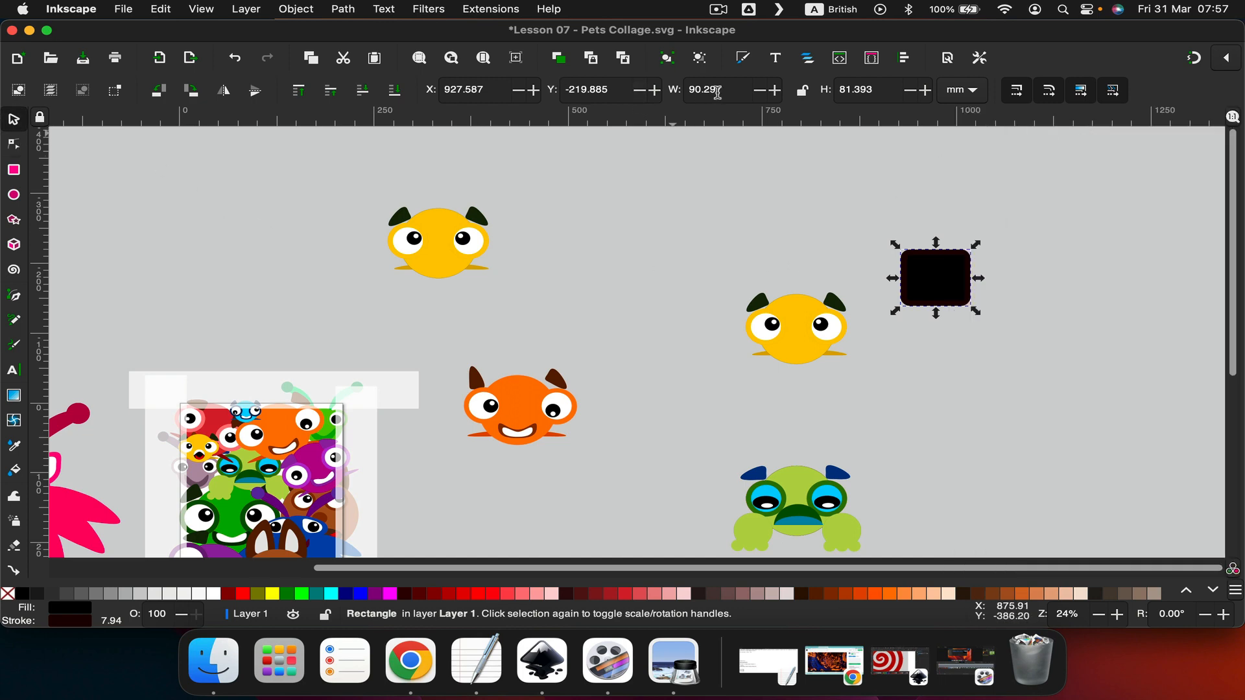
pyautogui.click(9, 172)
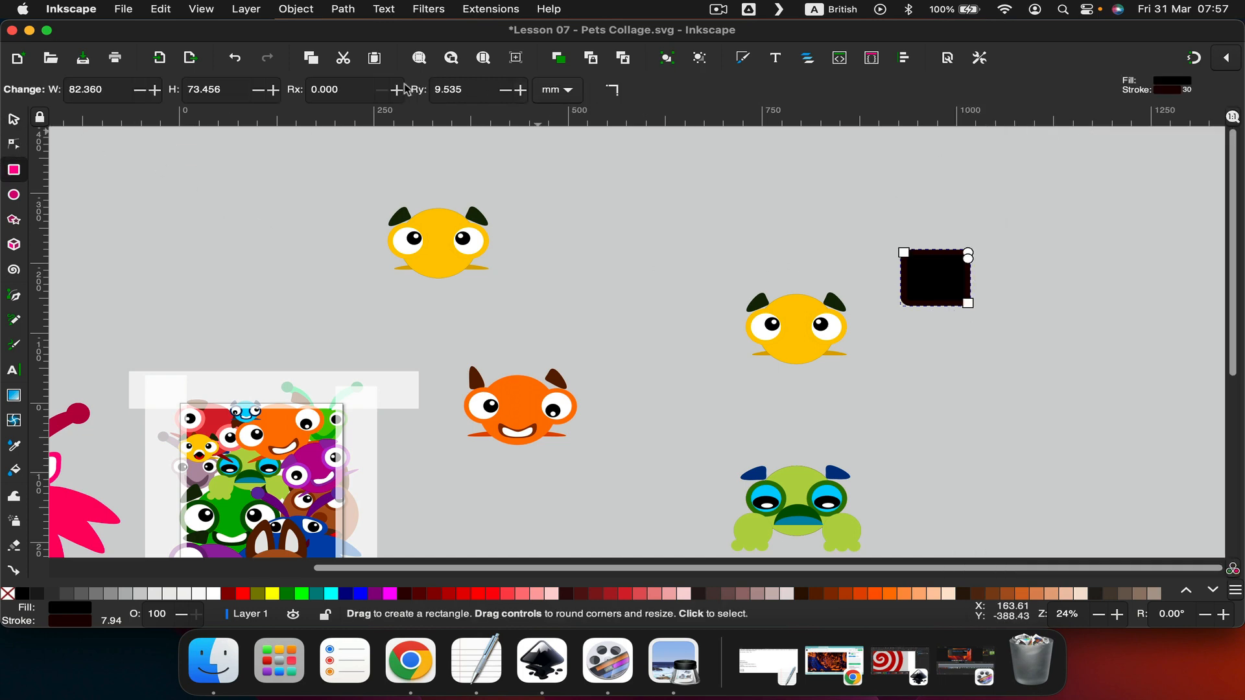
pyautogui.moveTo(471, 86); pyautogui.dragTo(367, 88)
pyautogui.press('Return')
# Step: Set the black rectangle's width and height to 80 mm each to make it a square
pyautogui.doubleClick(89, 90)
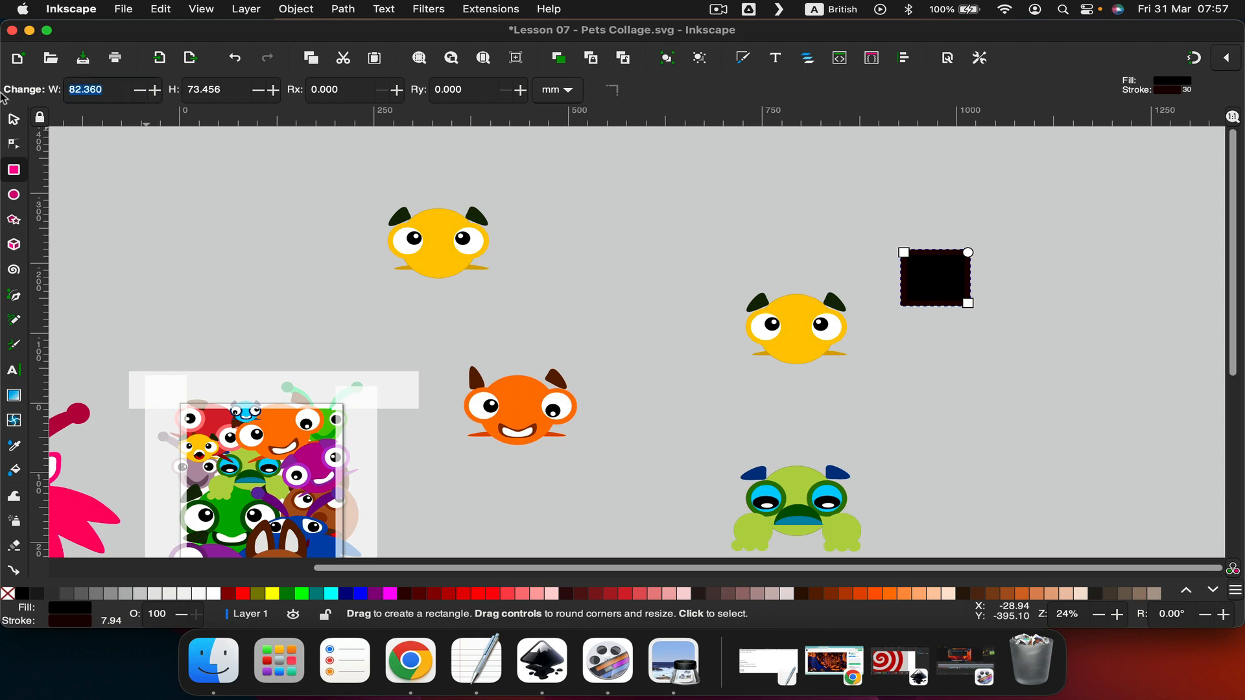
pyautogui.write('80')
pyautogui.press('Tab')
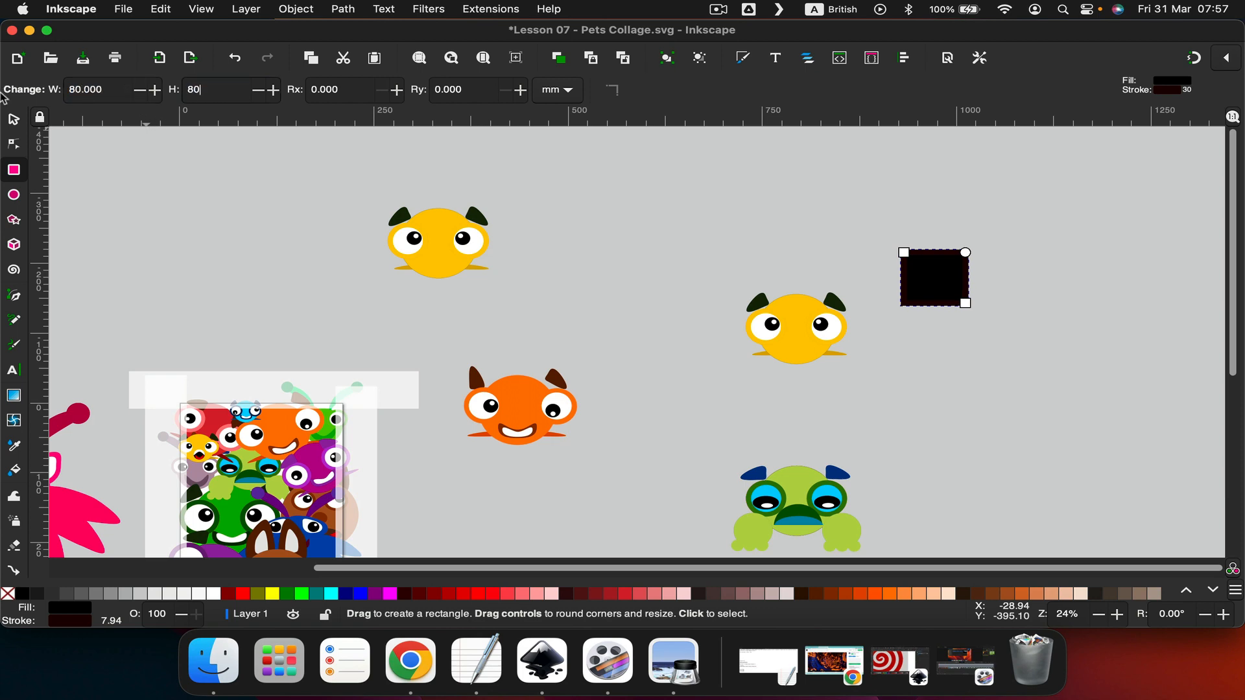
pyautogui.write('80')
pyautogui.press('Return')
pyautogui.click(640, 217)
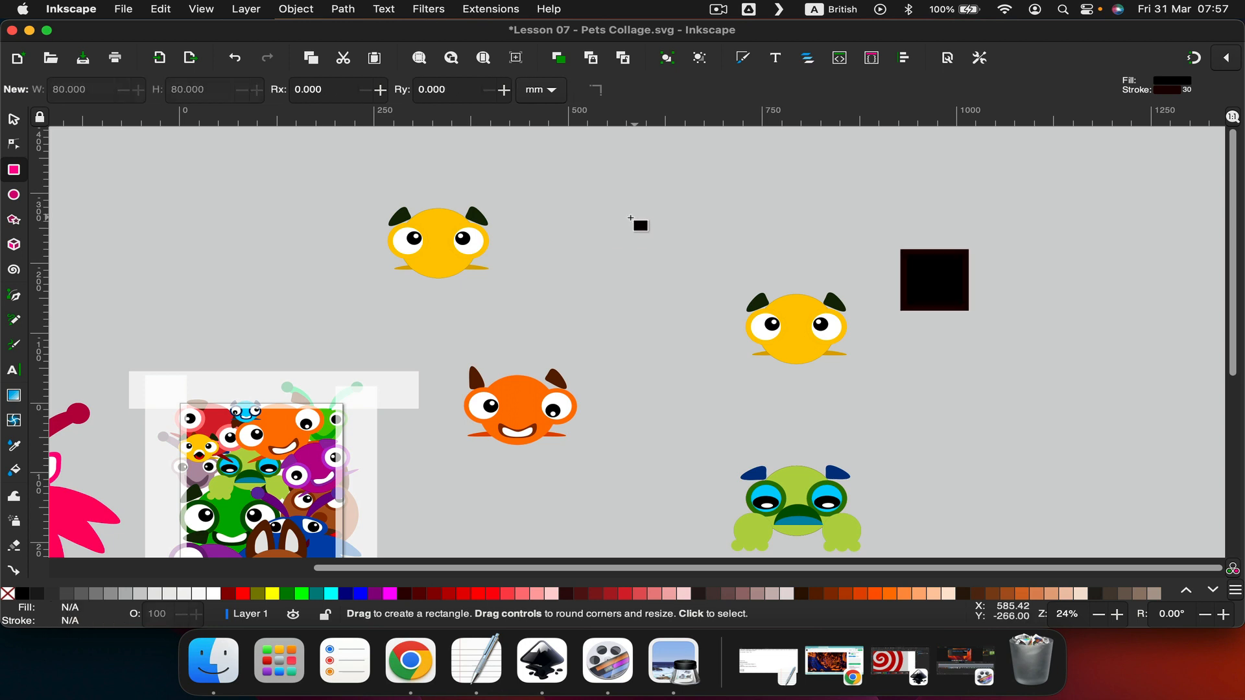
# Step: Draw an ellipse above the square with a vertical radius of about 40 mm and set its horizontal radius to 80 mm
pyautogui.click(13, 194)
pyautogui.moveTo(865, 173); pyautogui.dragTo(928, 230)
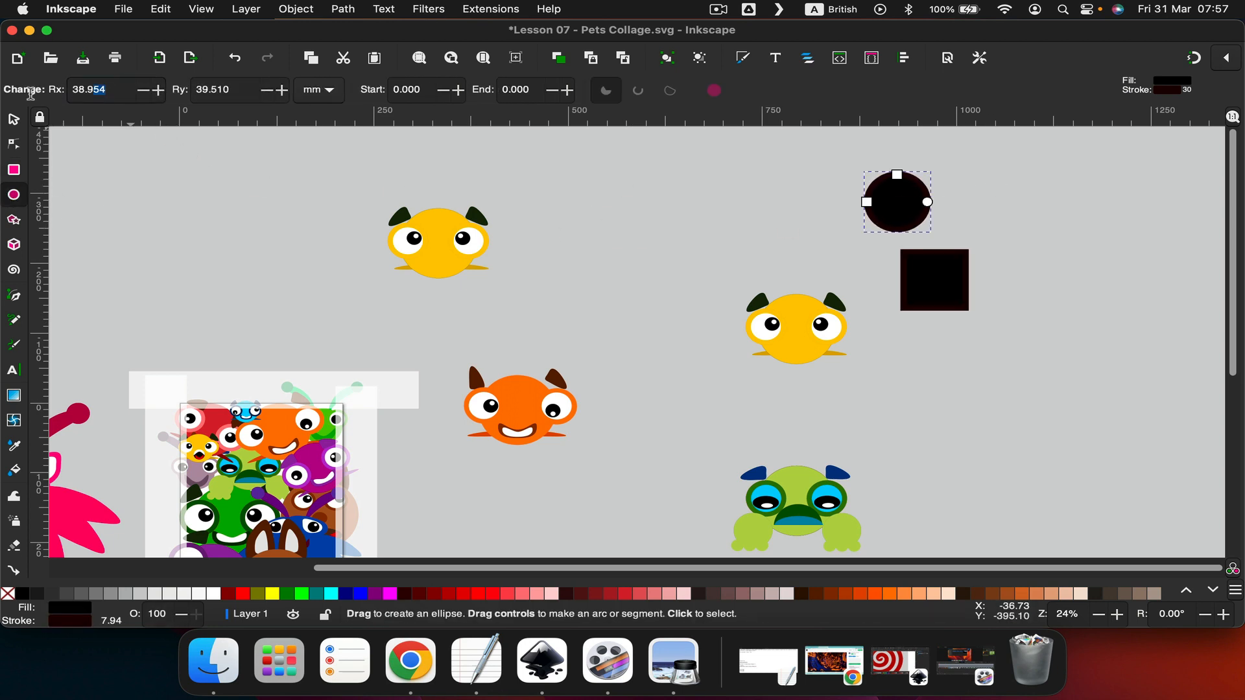
pyautogui.moveTo(30, 94); pyautogui.dragTo(3, 100)
pyautogui.write('80')
pyautogui.press('Tab')
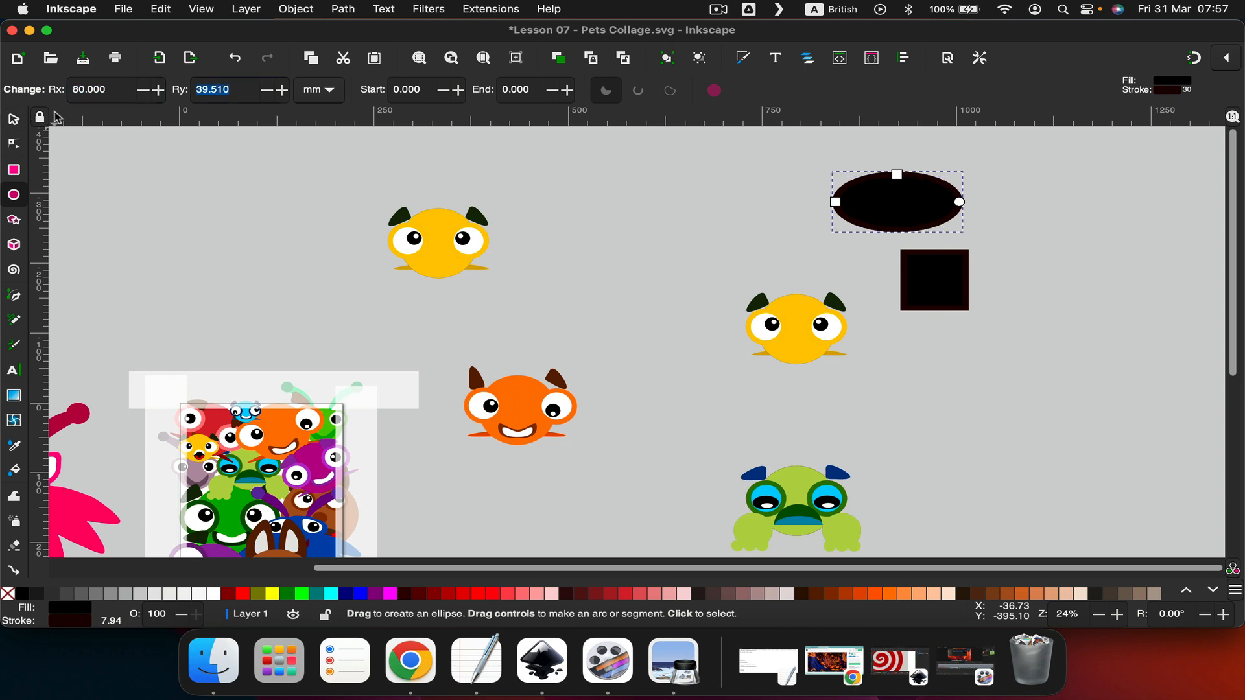
pyautogui.click(870, 270)
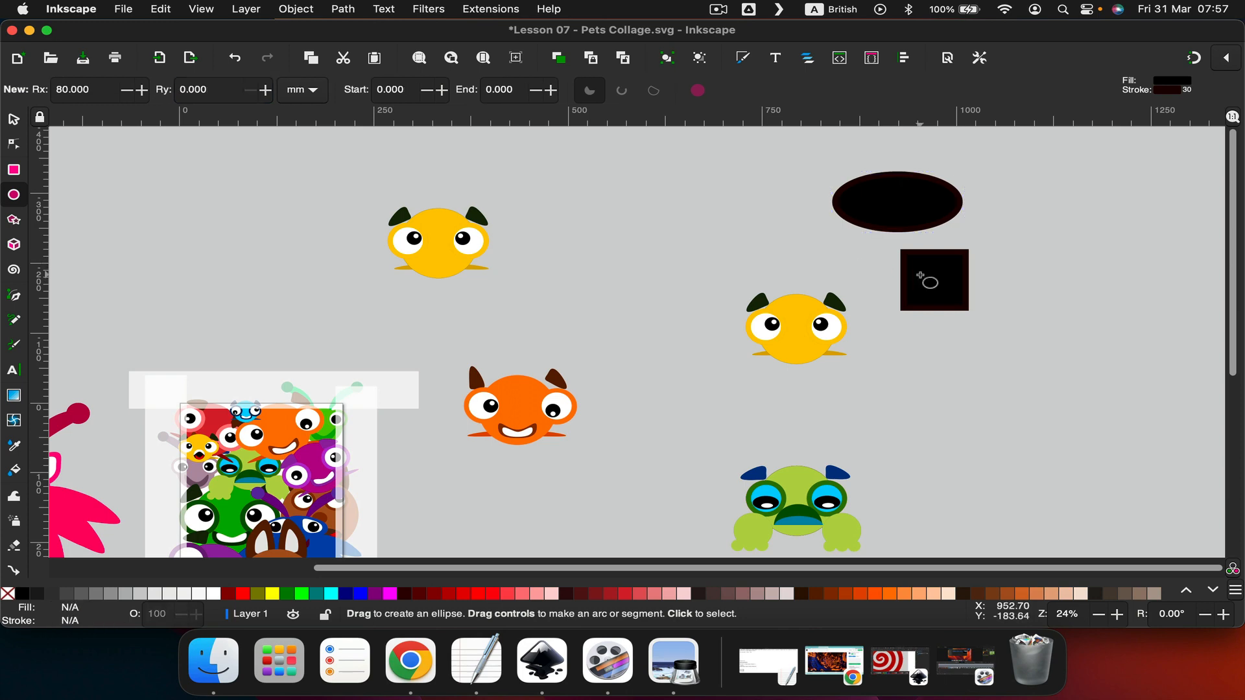
# Step: Check the square's overall width and resize the ellipse to 87 mm wide and 87 mm high
pyautogui.click(13, 119)
pyautogui.click(945, 276)
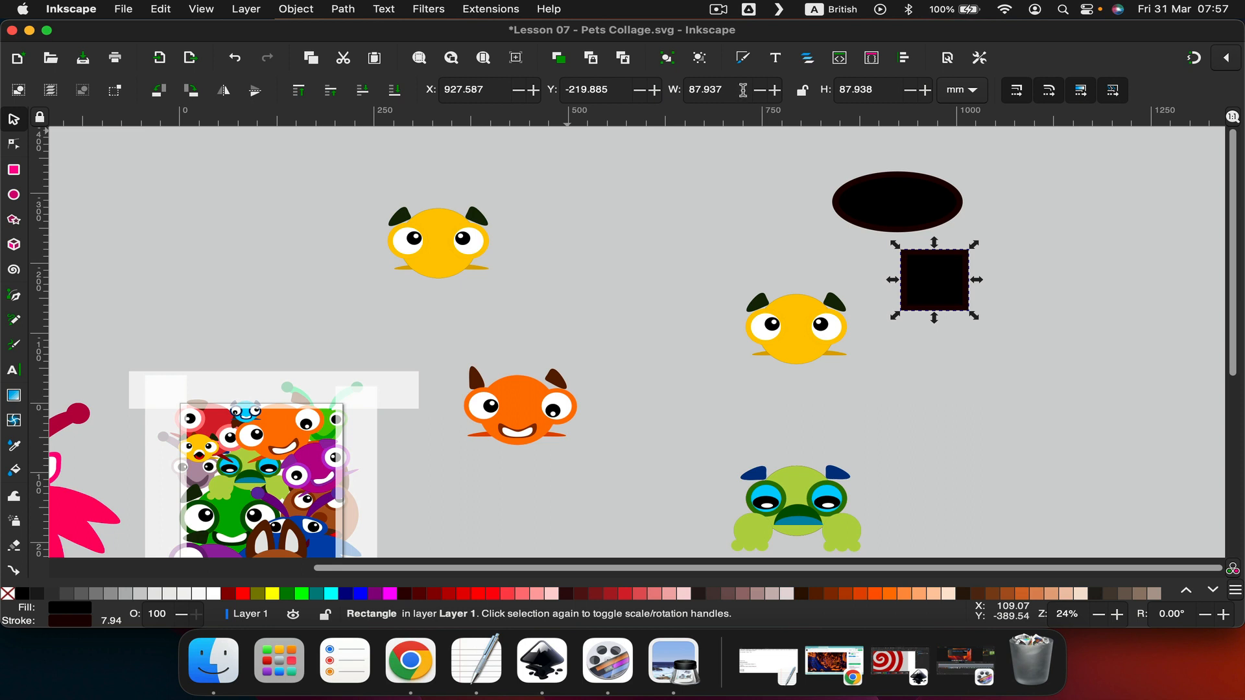
pyautogui.moveTo(742, 90); pyautogui.dragTo(684, 83)
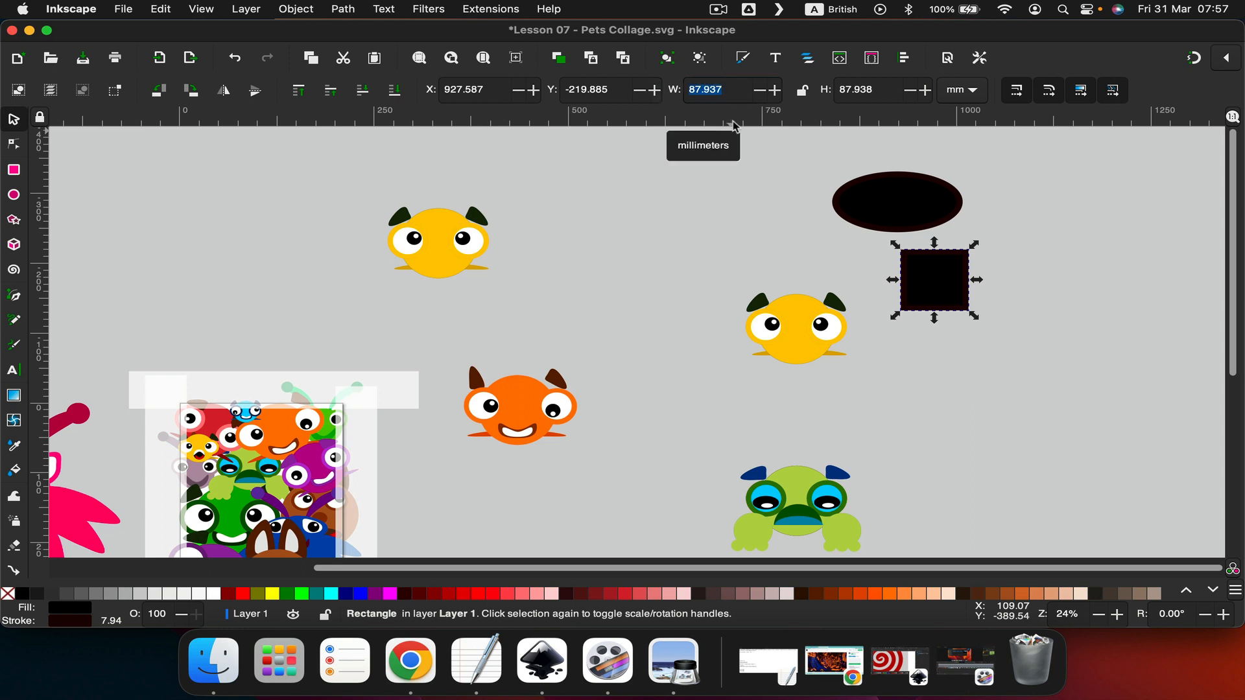
pyautogui.click(885, 205)
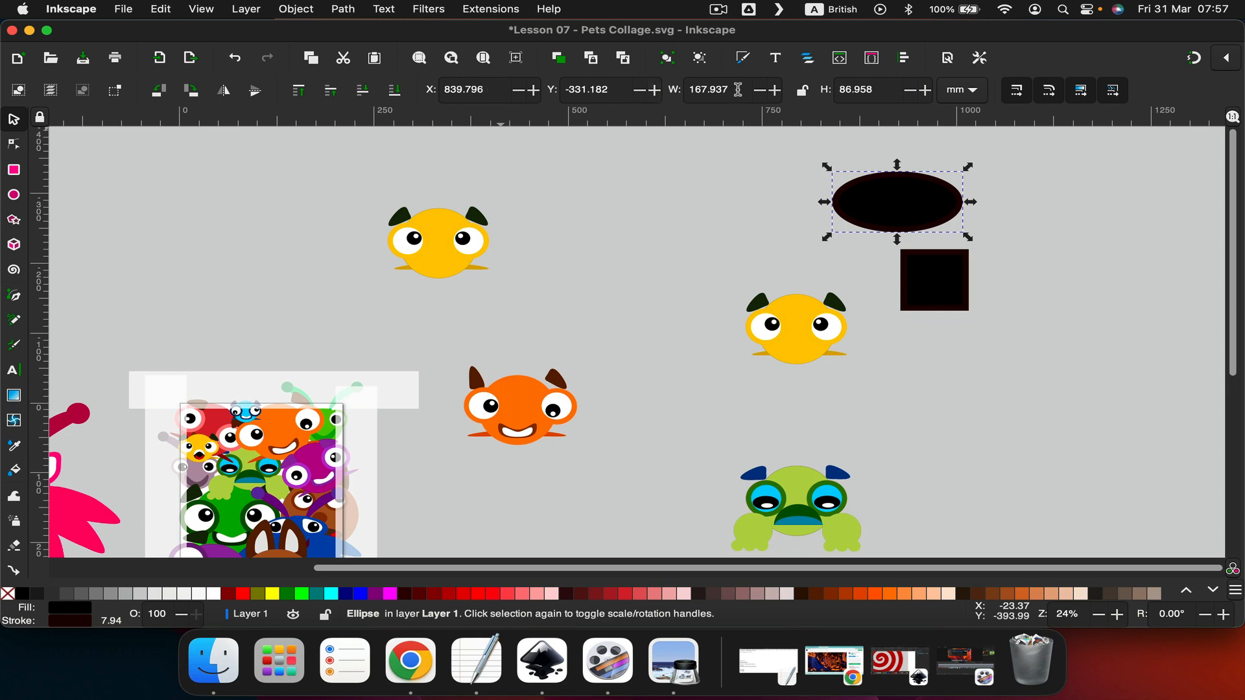
pyautogui.moveTo(738, 89); pyautogui.dragTo(627, 84)
pyautogui.write('87')
pyautogui.moveTo(879, 92); pyautogui.dragTo(822, 90)
pyautogui.write('87')
pyautogui.click(777, 221)
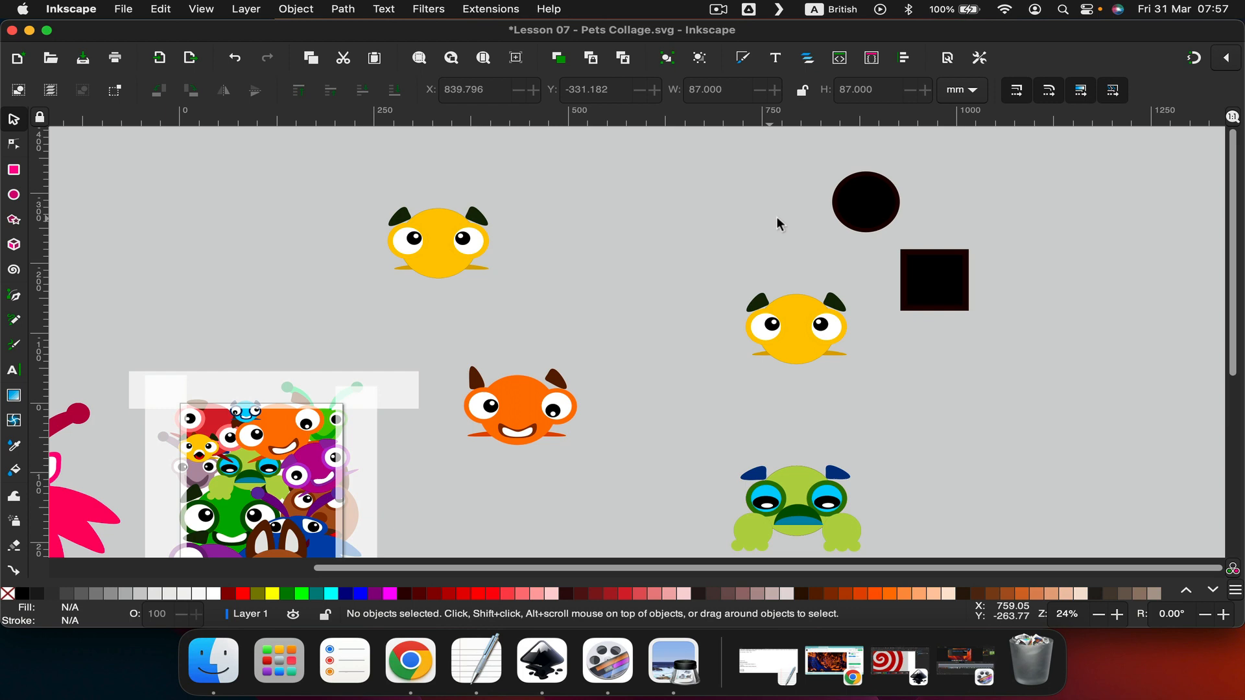
# Step: Lock the width-to-height ratio and move the circle directly above the square
pyautogui.click(885, 193)
pyautogui.click(801, 90)
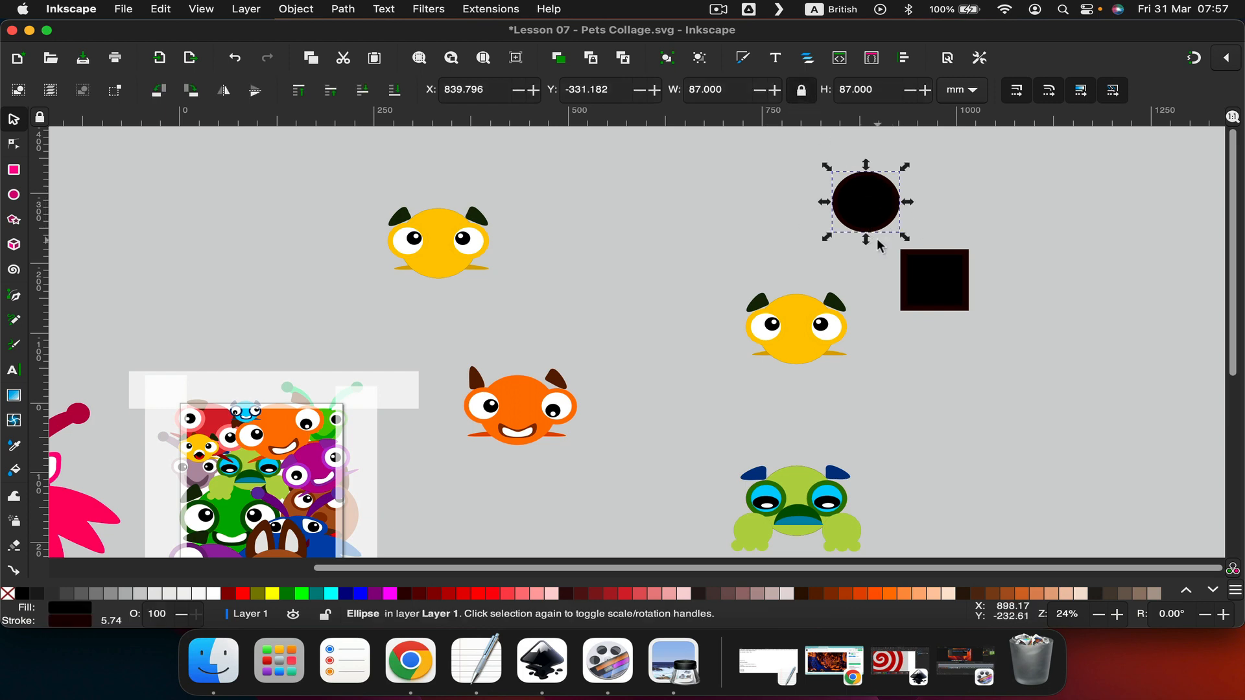
pyautogui.click(934, 275)
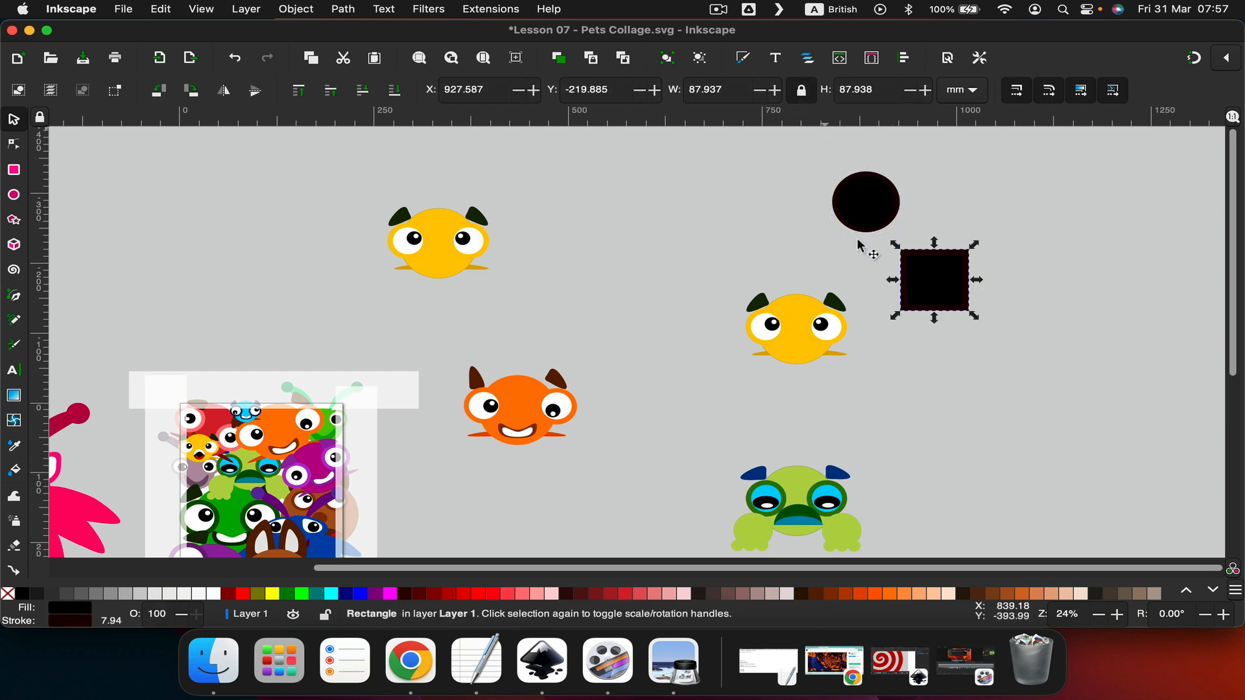
pyautogui.moveTo(864, 215); pyautogui.dragTo(934, 220)
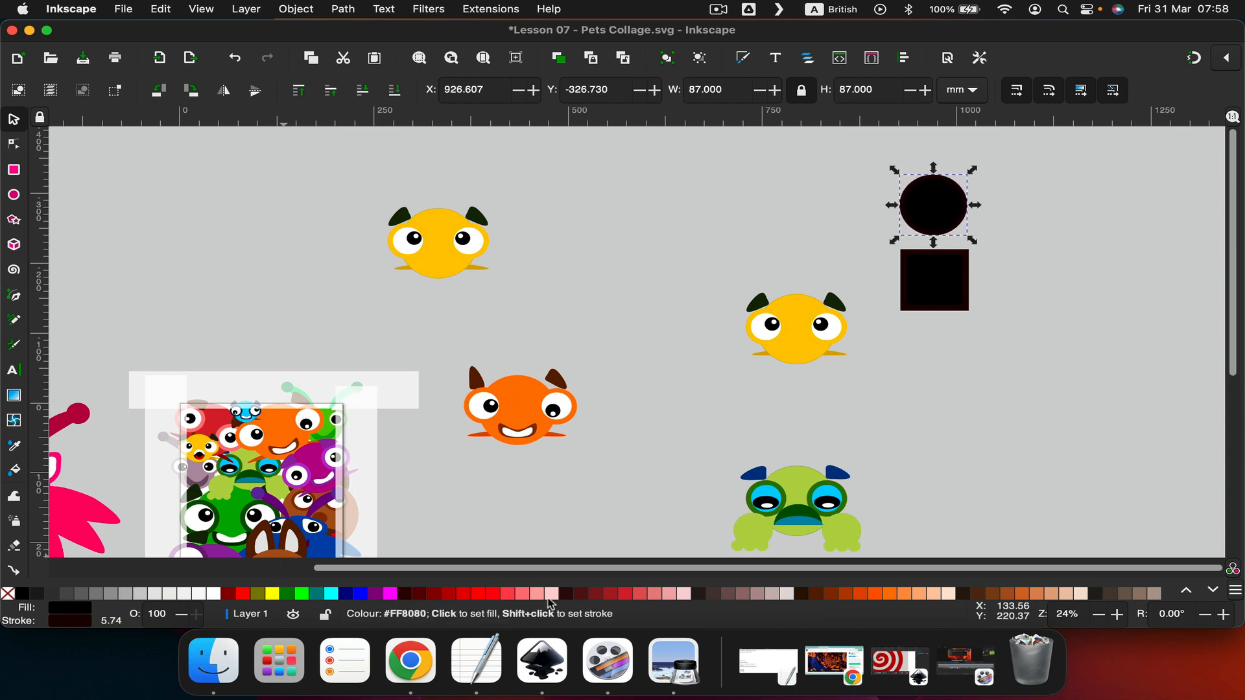
# Step: Fill the circle with bright magenta ff00cc and the square with the darker magenta d400aa from the palette
pyautogui.click(1213, 591)
pyautogui.click(1213, 590)
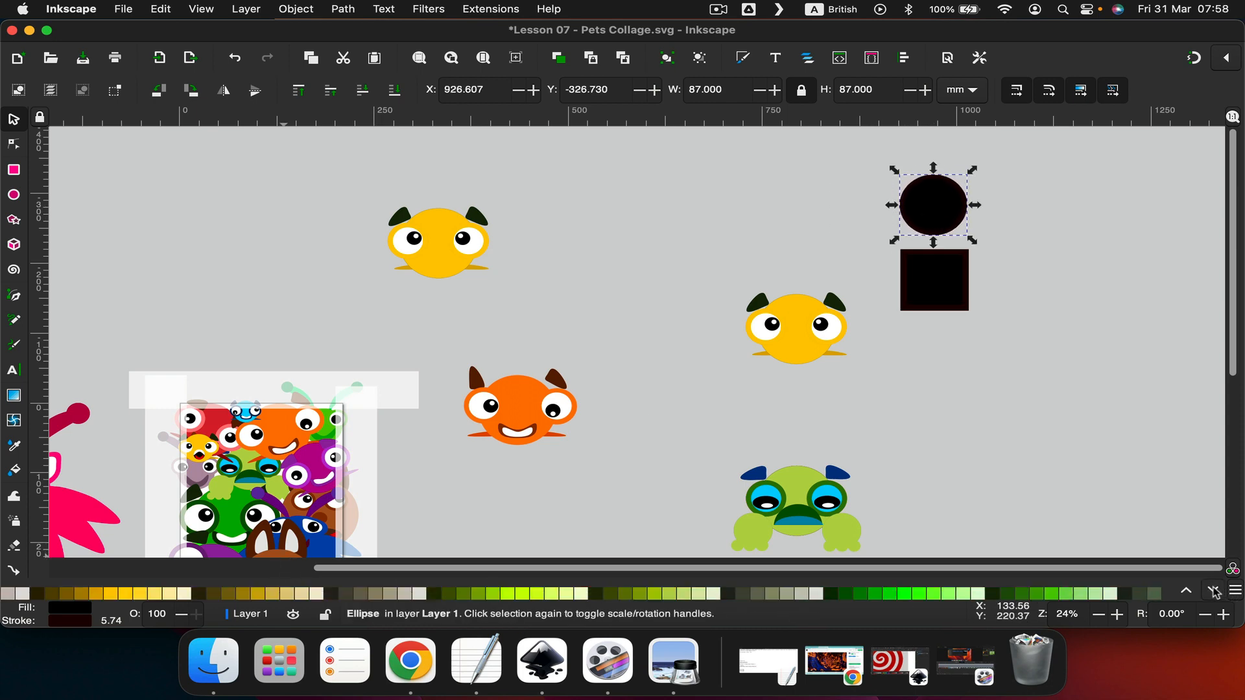
pyautogui.click(1213, 591)
pyautogui.click(1213, 590)
pyautogui.click(1213, 591)
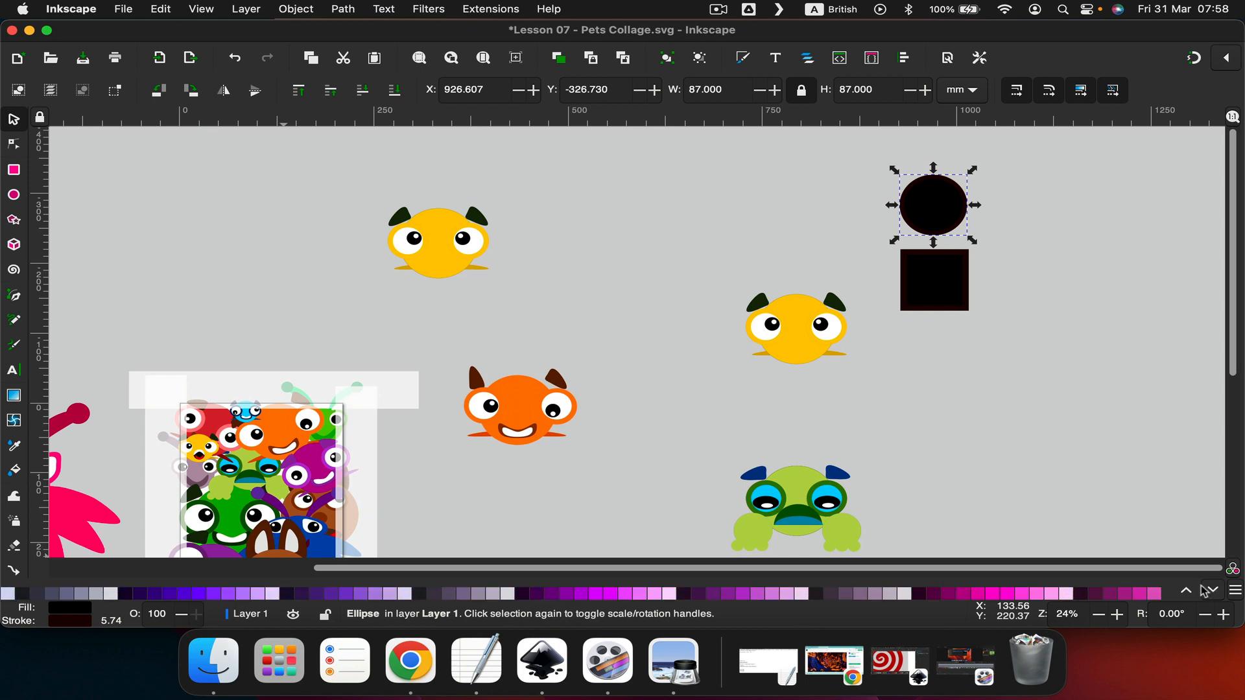
pyautogui.click(990, 594)
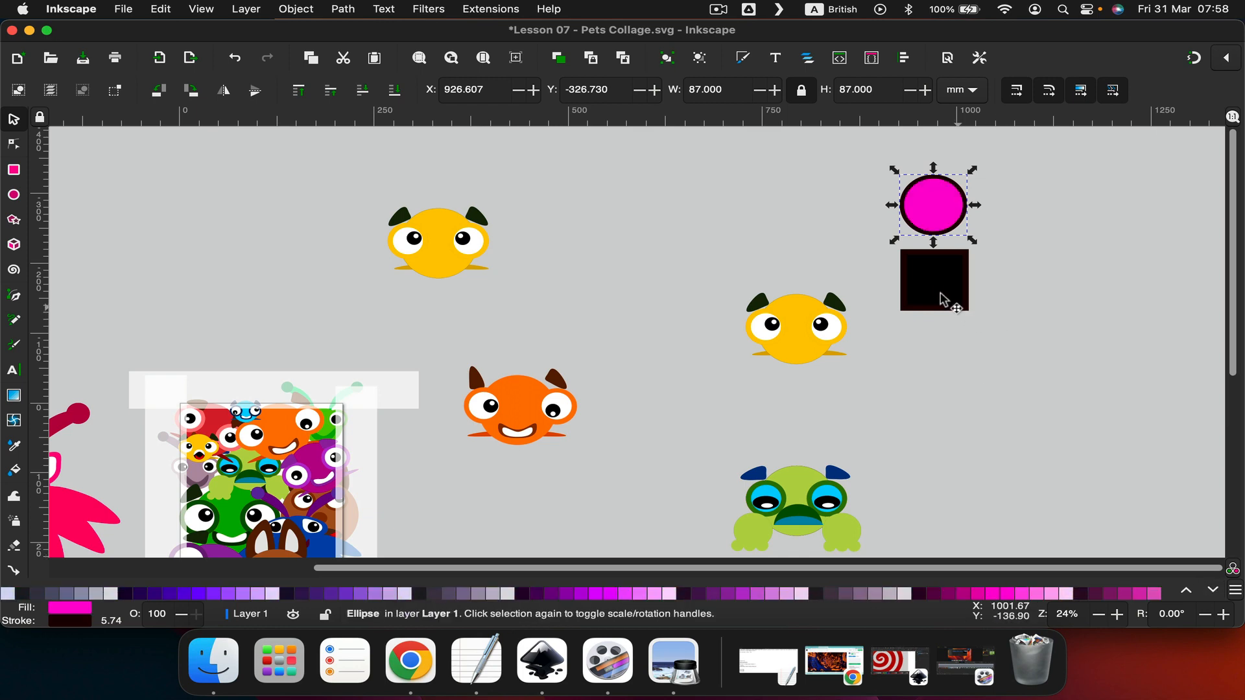
pyautogui.click(944, 300)
pyautogui.click(985, 595)
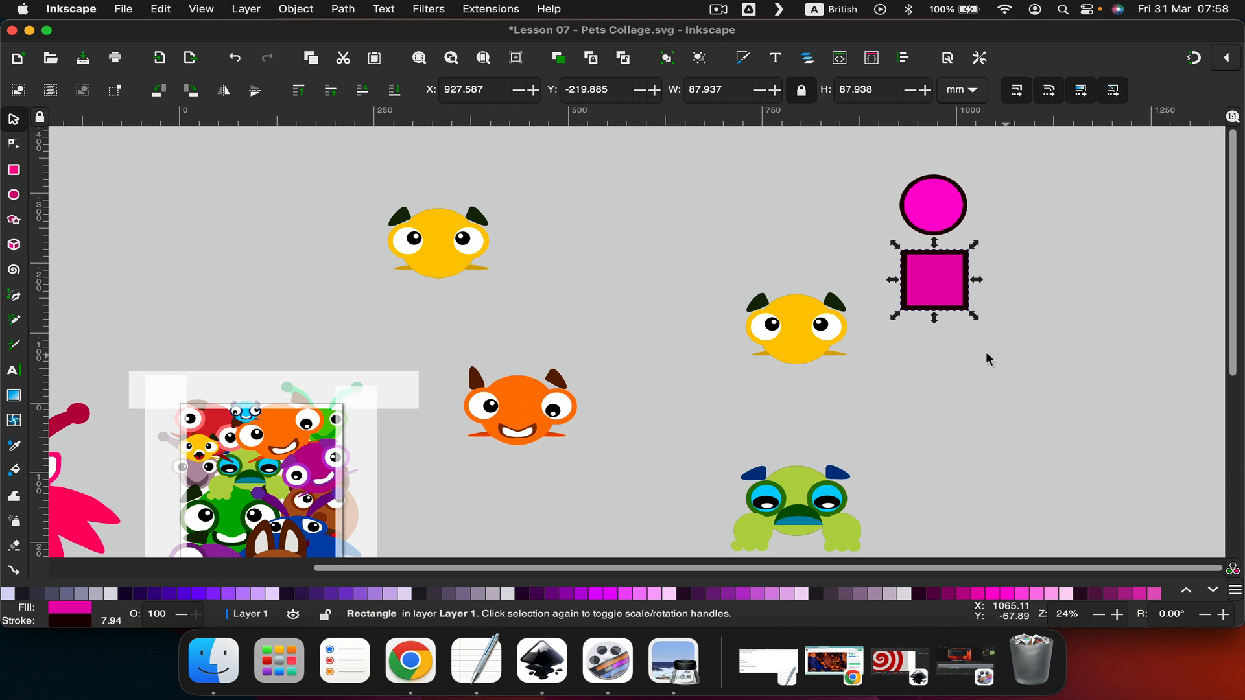
# Step: Set the circle's stroke paint to its own bright magenta fill by sampling the colour from the circle
pyautogui.rightClick(925, 212)
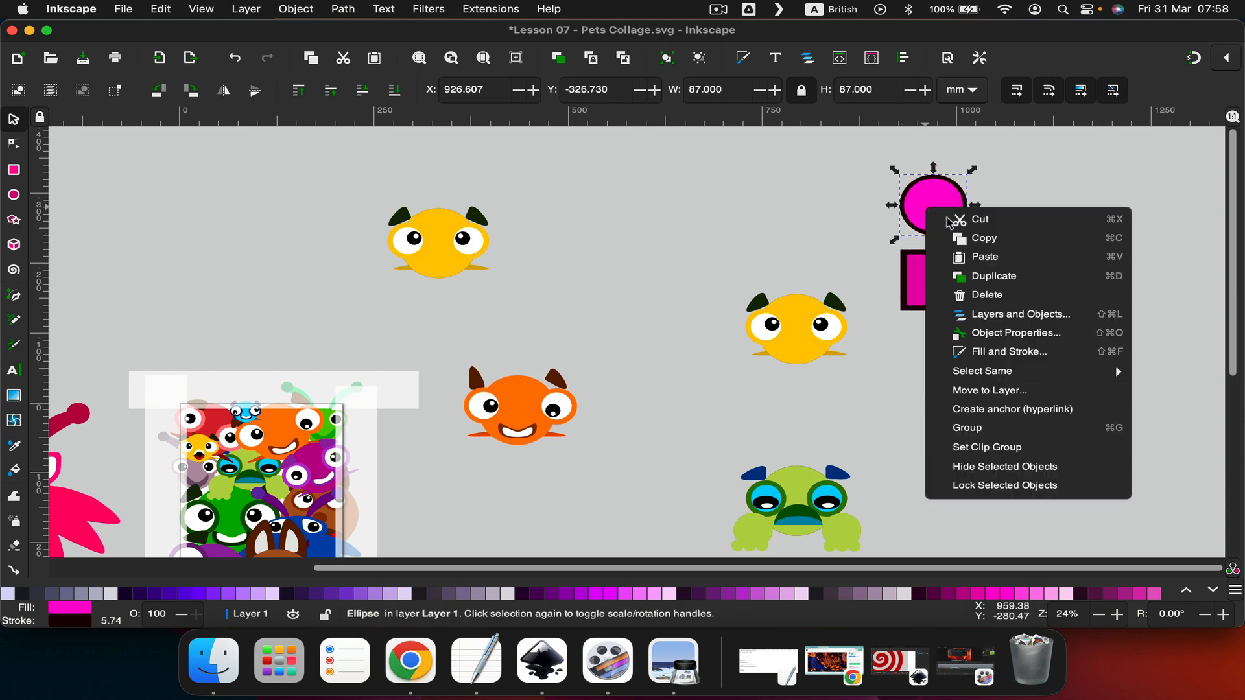
pyautogui.click(999, 356)
pyautogui.hscroll(5, 860, 232)
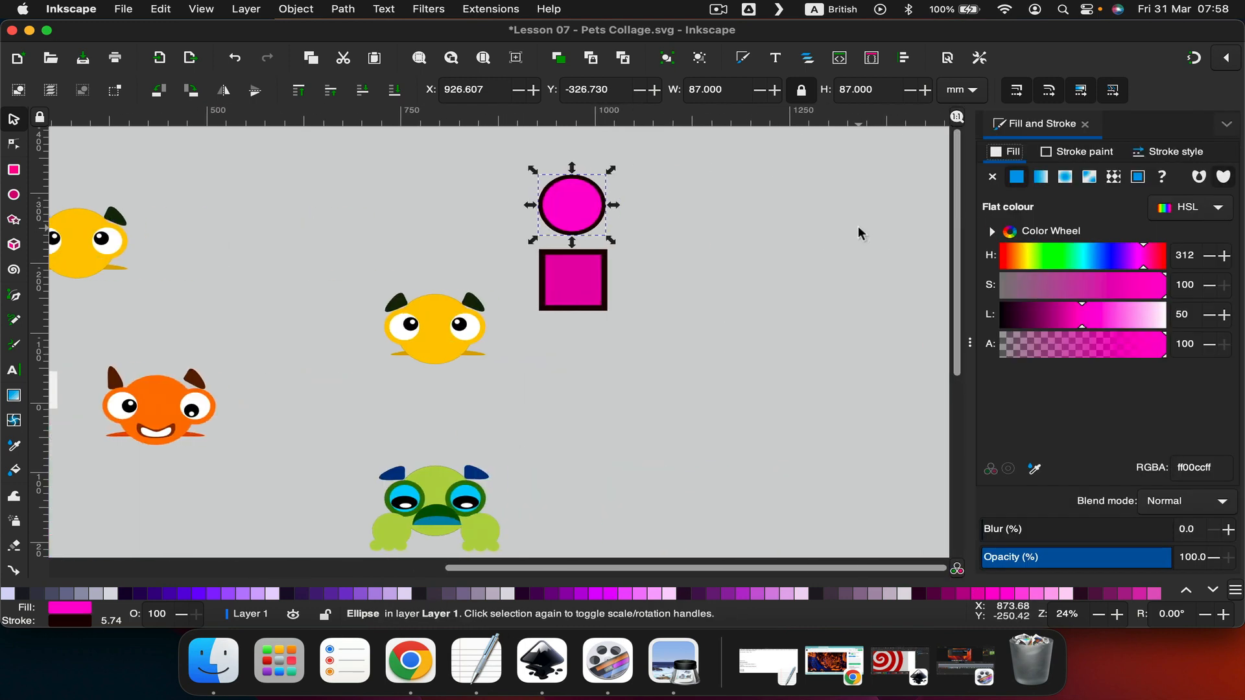
pyautogui.click(1080, 152)
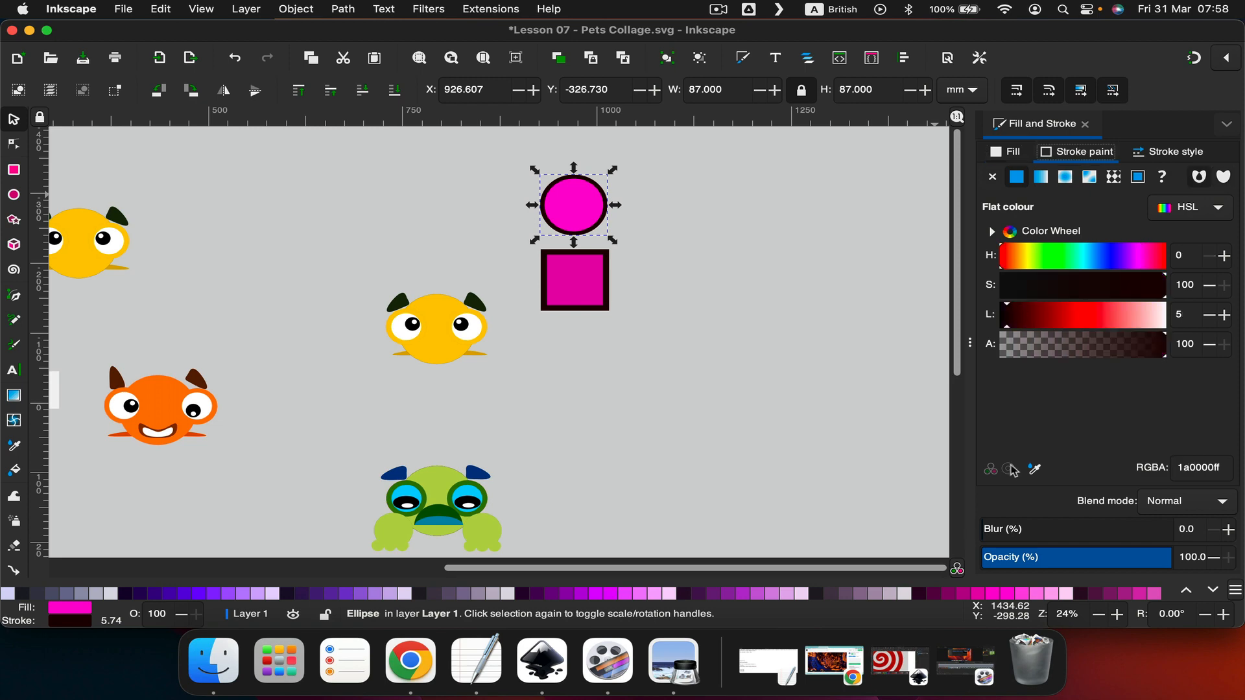
pyautogui.click(1033, 471)
pyautogui.keyDown('shift'); pyautogui.click(576, 206); pyautogui.keyUp('shift')
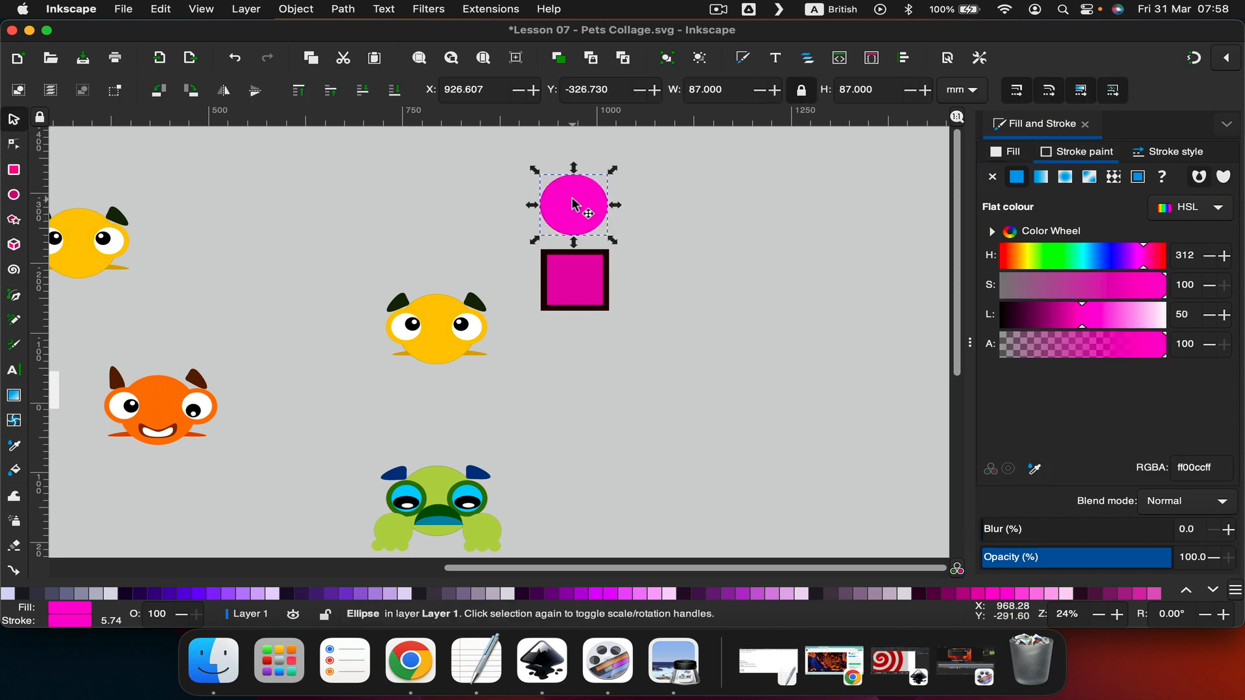
# Step: Set the square's stroke paint to the circle's bright magenta by sampling it from the circle
pyautogui.click(573, 295)
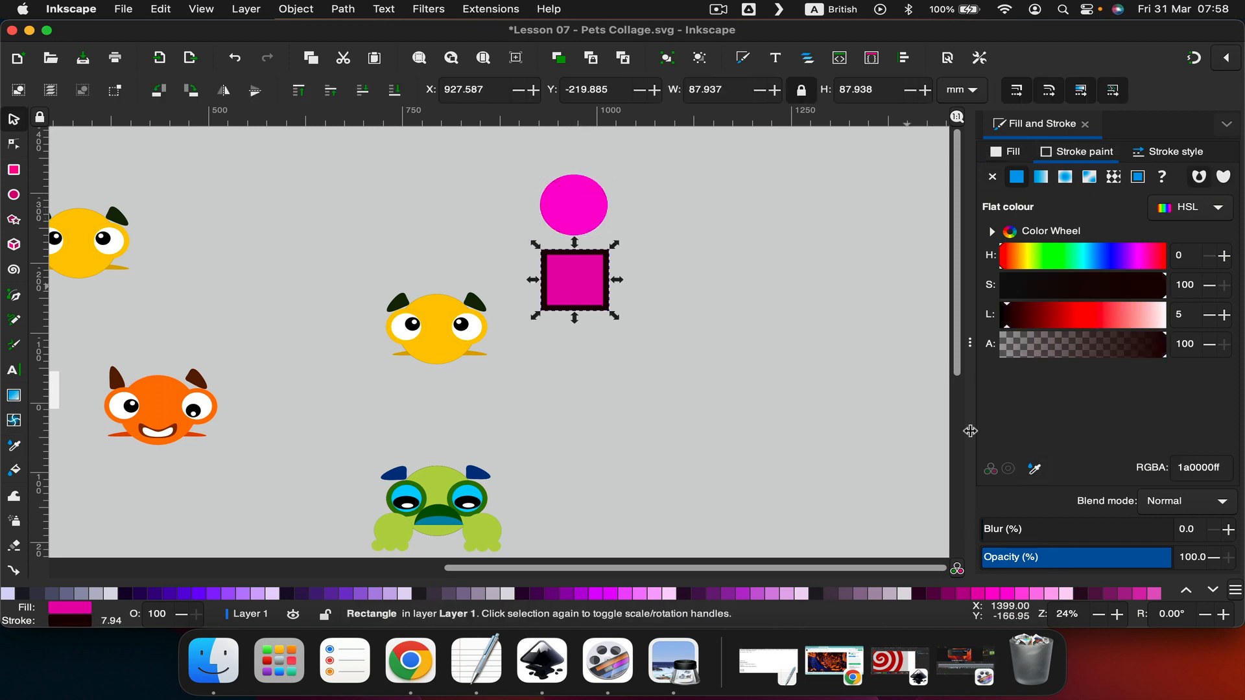
pyautogui.click(1035, 469)
pyautogui.click(570, 206)
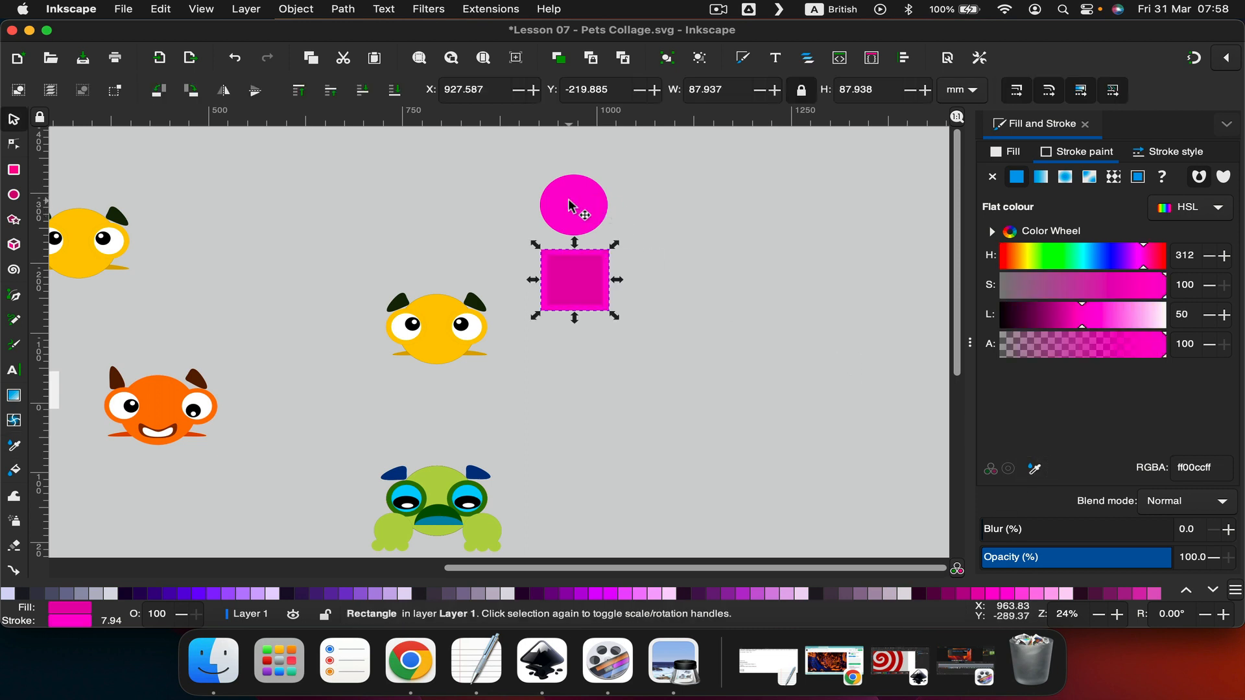
# Step: Change the square's fill to the circle's bright magenta by sampling it, and close the Fill and Stroke settings
pyautogui.click(1008, 153)
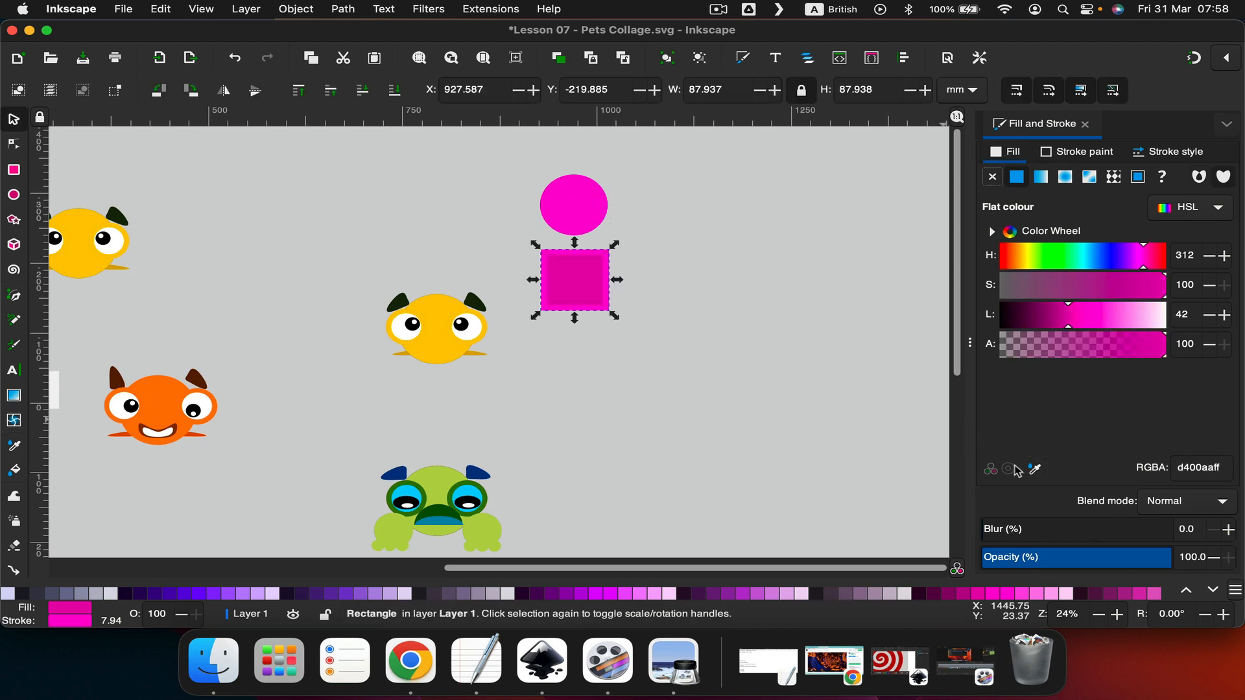
pyautogui.click(1034, 473)
pyautogui.click(581, 283)
pyautogui.hscroll(1, 598, 283)
pyautogui.click(1034, 469)
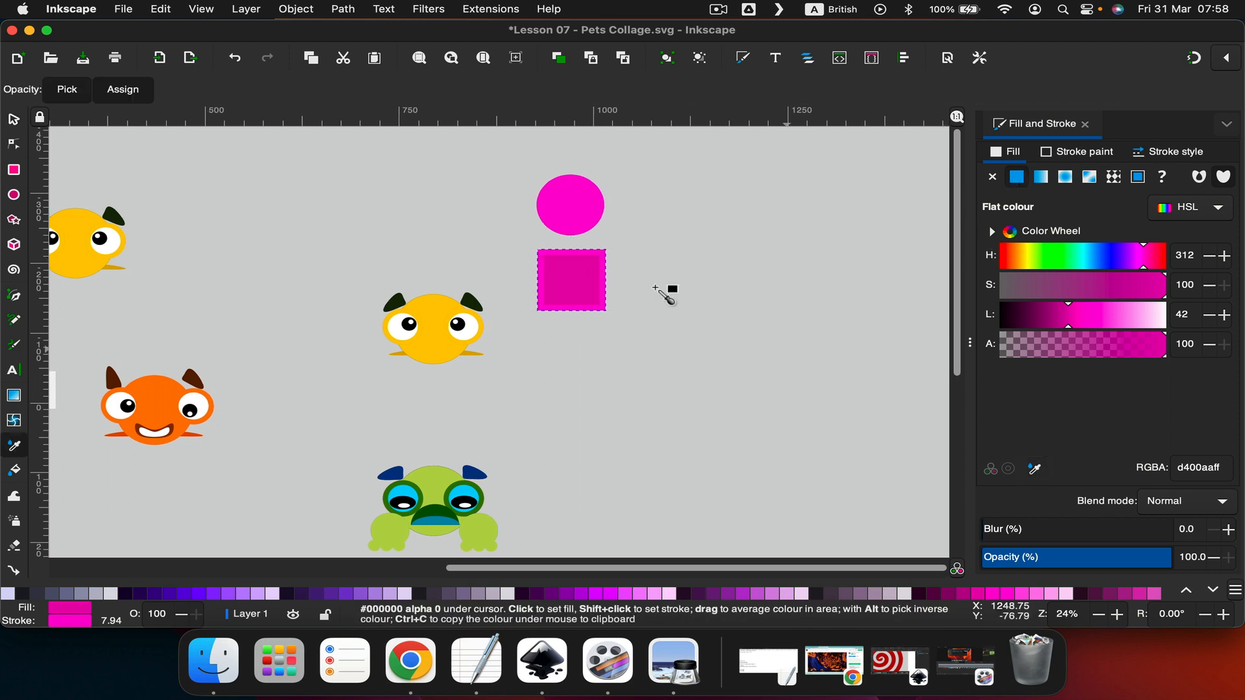
pyautogui.click(563, 212)
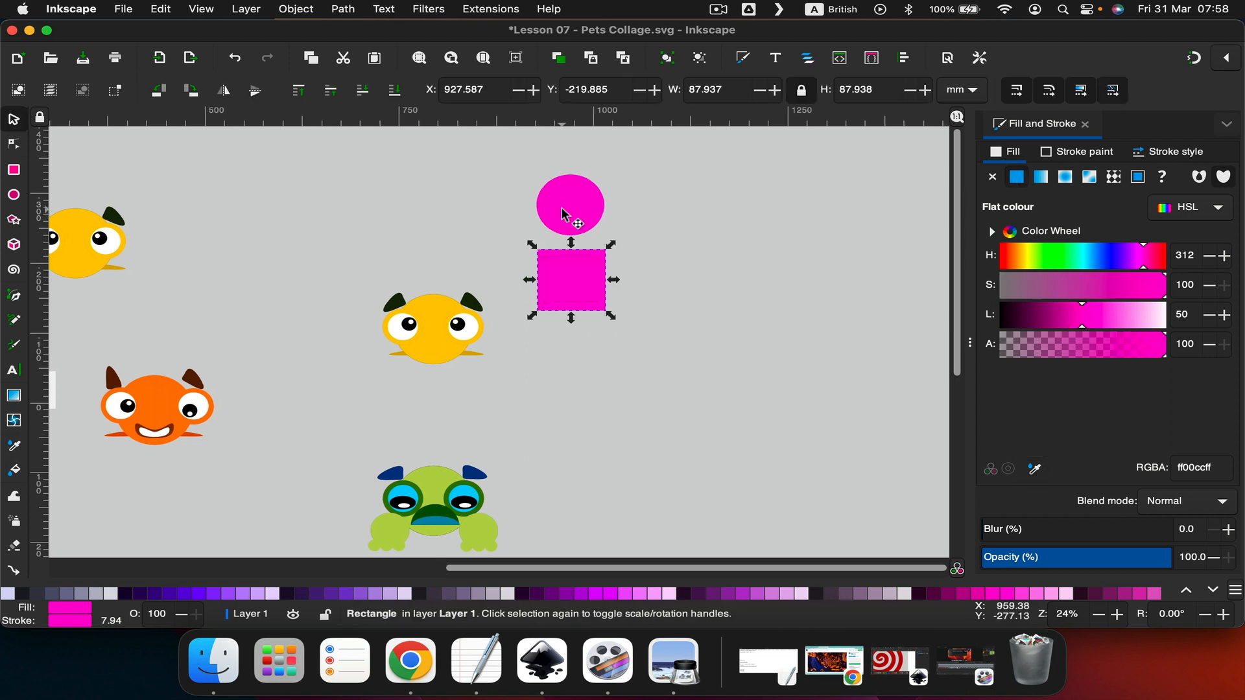
pyautogui.click(711, 267)
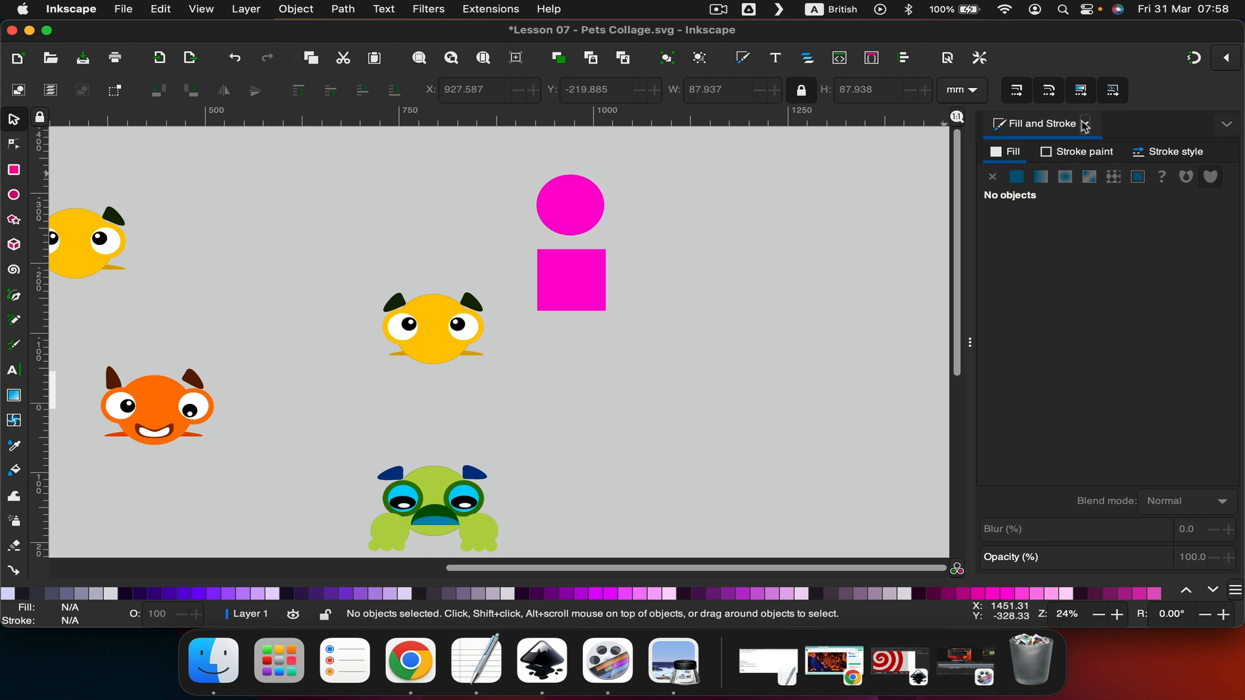
pyautogui.click(1084, 124)
# Step: Move the circle and square together farther from the yellow pet, to about X 1129 mm and Y -220 mm
pyautogui.moveTo(516, 166); pyautogui.dragTo(739, 373)
pyautogui.moveTo(591, 285); pyautogui.dragTo(749, 361)
pyautogui.click(668, 248)
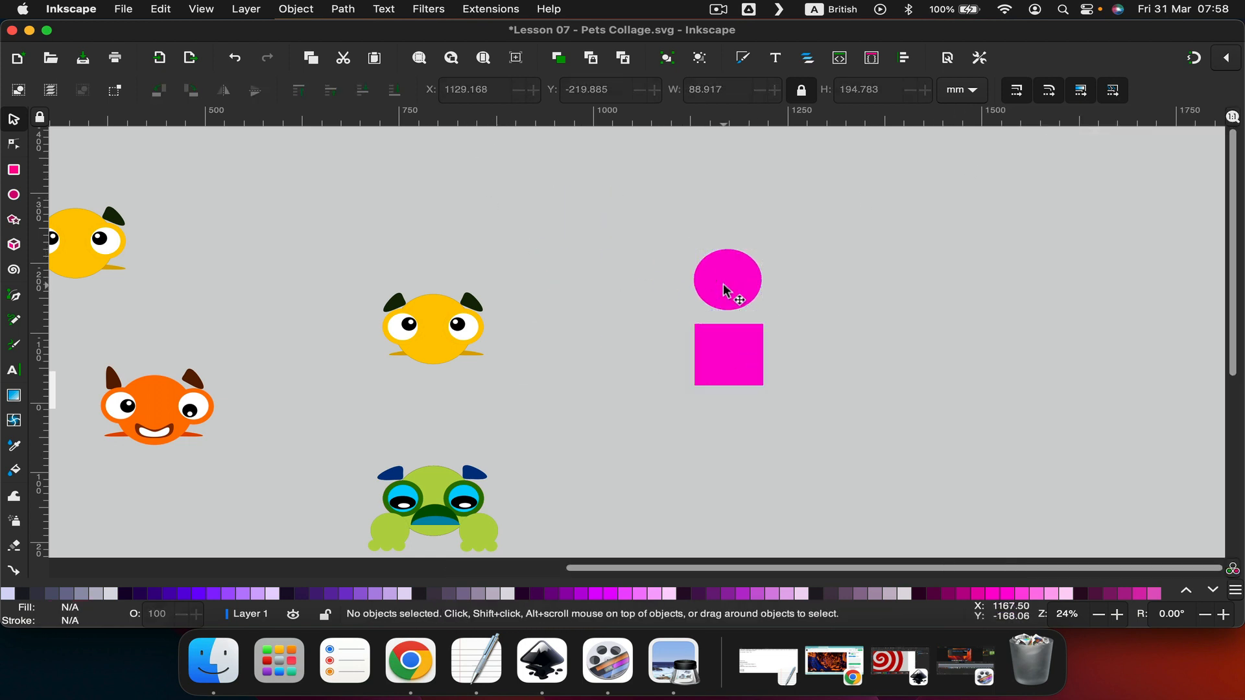
# Step: Enable snapping and move the circle down until its centre aligns with the square's top edge, forming an arch
pyautogui.click(1222, 61)
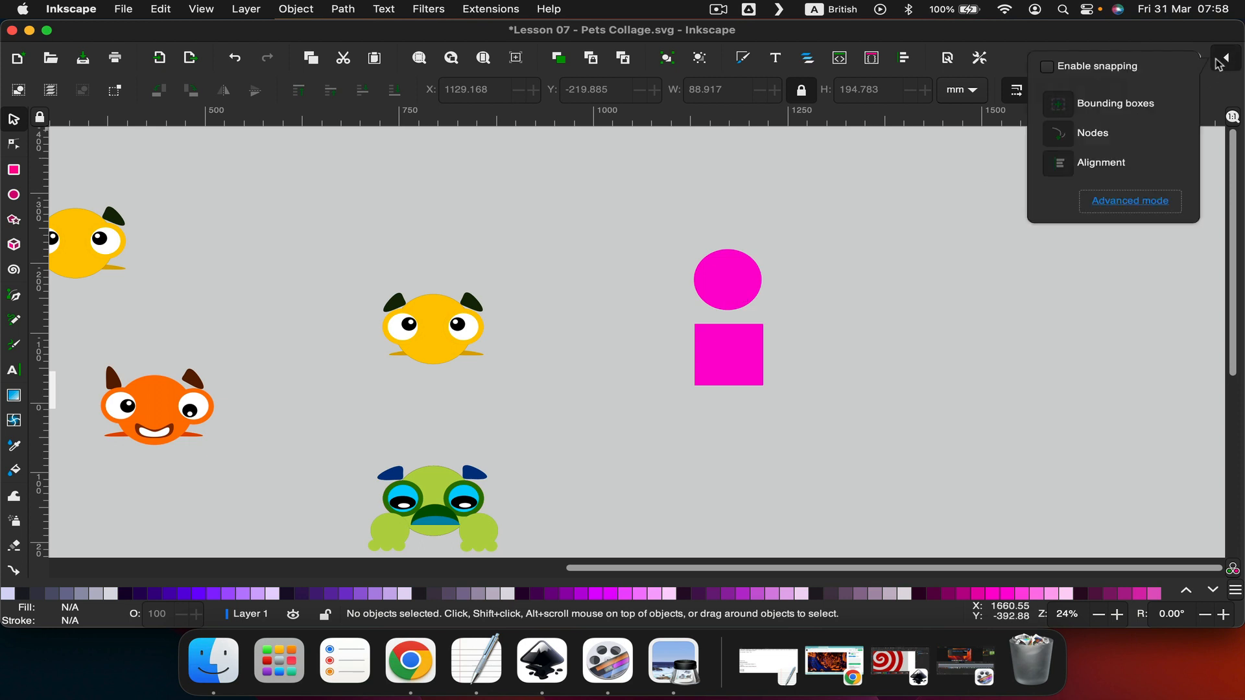
pyautogui.click(1077, 71)
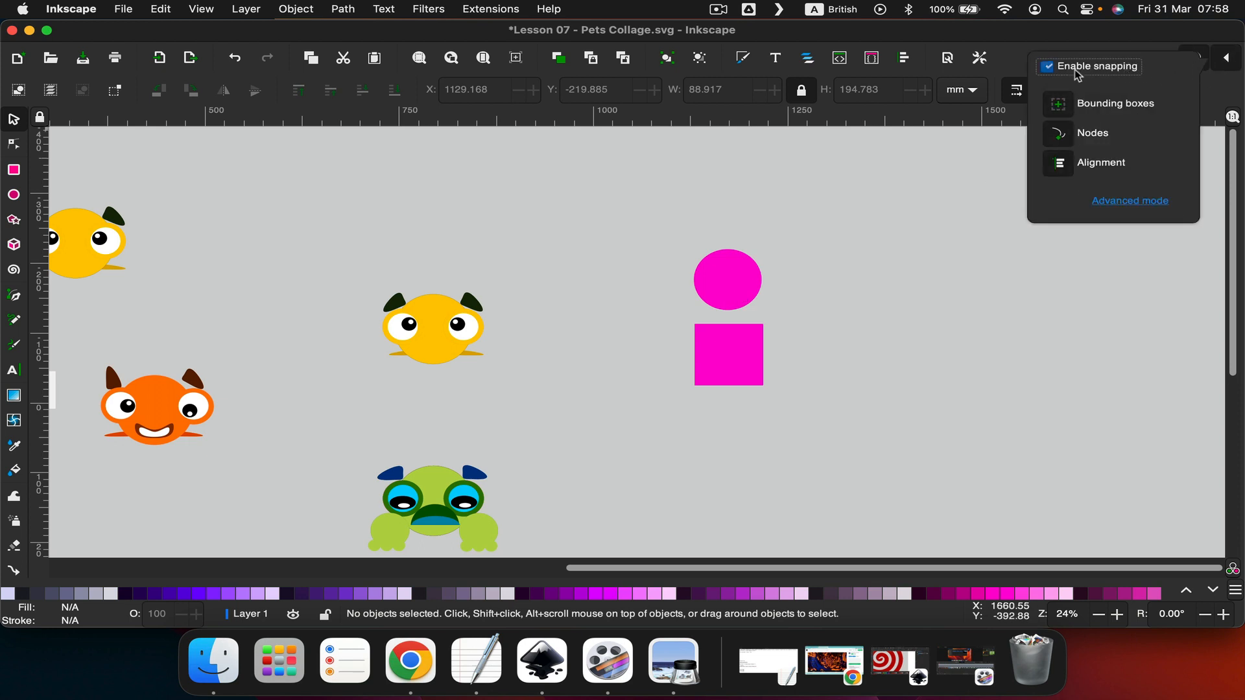
pyautogui.click(964, 253)
pyautogui.scroll(3, 679, 274)
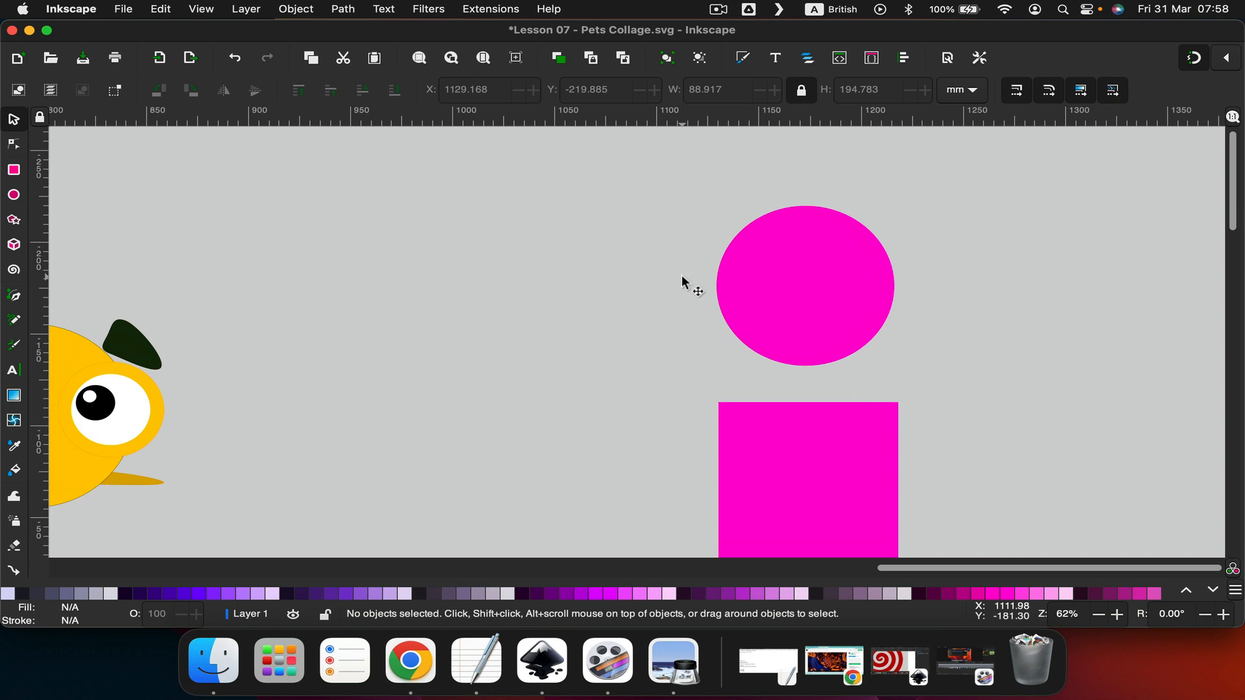
pyautogui.click(781, 284)
pyautogui.moveTo(791, 284); pyautogui.dragTo(794, 409)
pyautogui.scroll(-5, 973, 347)
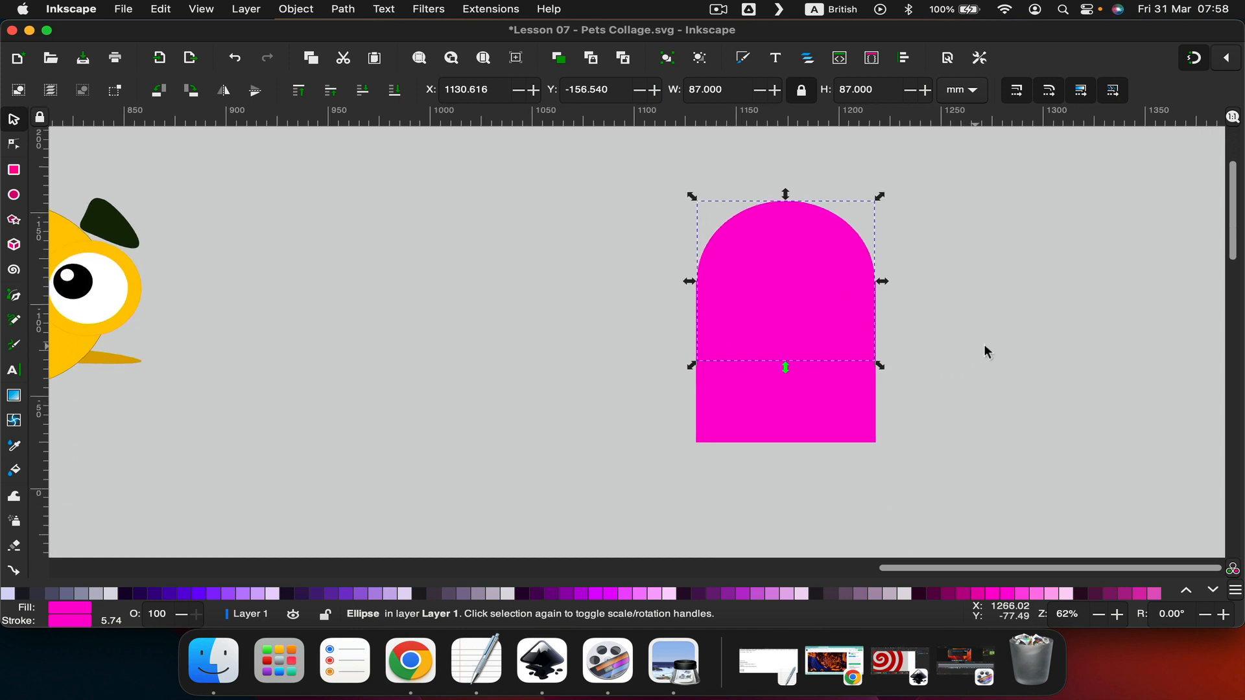
# Step: Select the magenta circle and square together and group them into one arch
pyautogui.click(936, 340)
pyautogui.moveTo(622, 158); pyautogui.dragTo(1053, 528)
pyautogui.rightClick(822, 360)
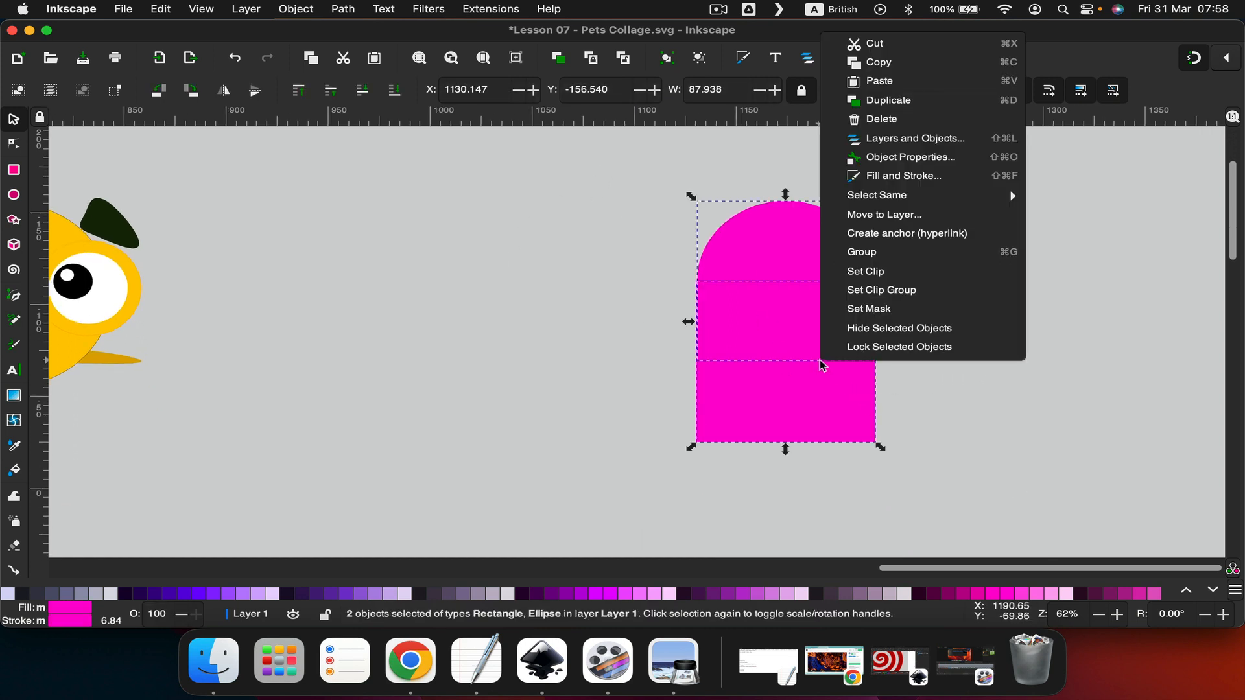
pyautogui.click(879, 256)
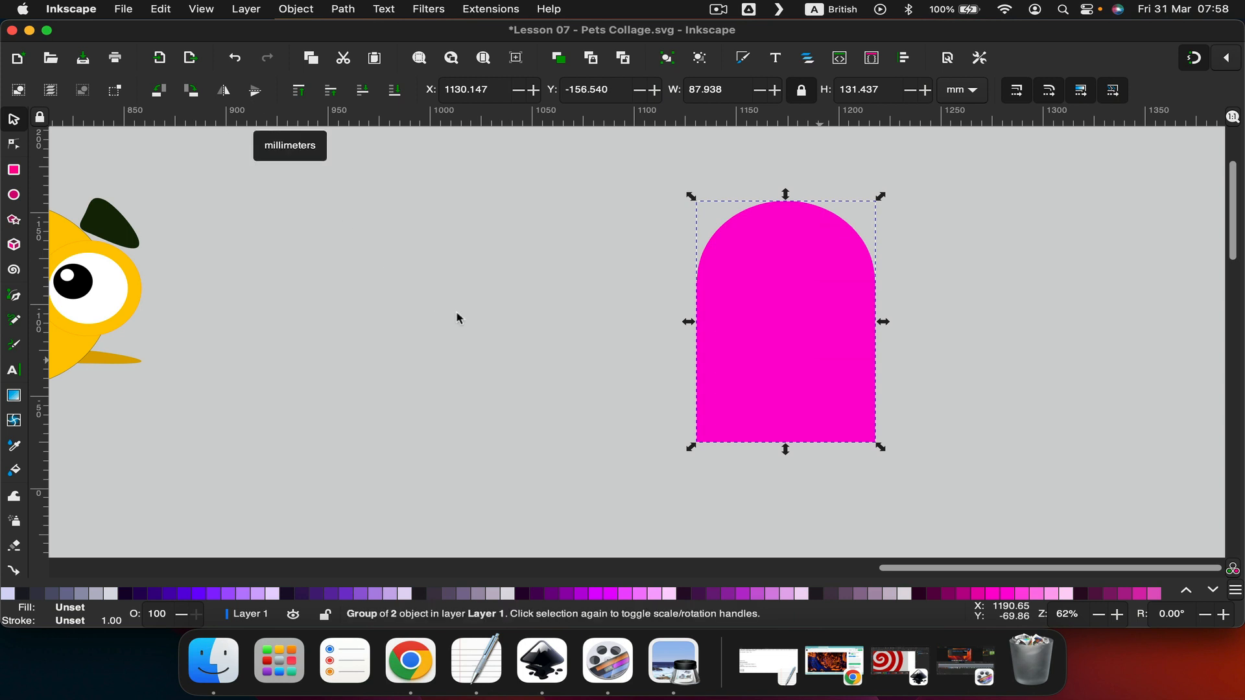
# Step: Duplicate the arch group, rotate the copy 90° clockwise, and align its square section with the original arch's to form a heart
pyautogui.moveTo(771, 327); pyautogui.dragTo(527, 327)
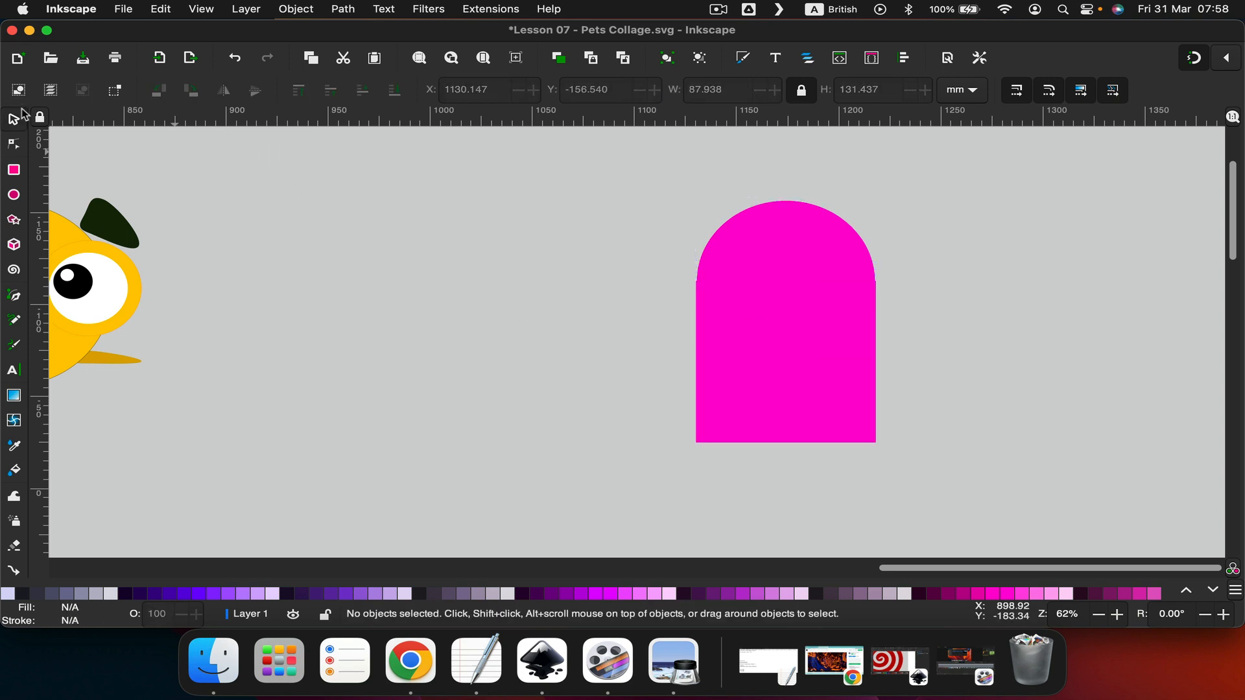
pyautogui.moveTo(811, 321); pyautogui.dragTo(548, 322)
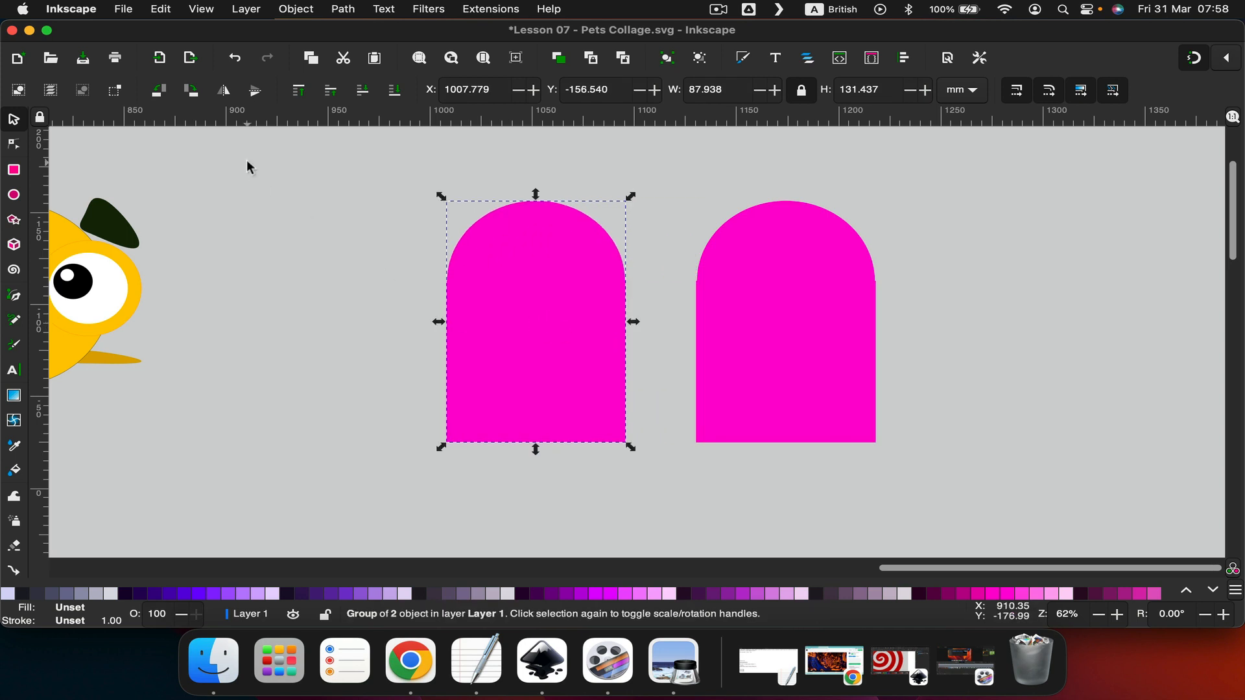
pyautogui.click(190, 95)
pyautogui.moveTo(478, 313); pyautogui.dragTo(773, 357)
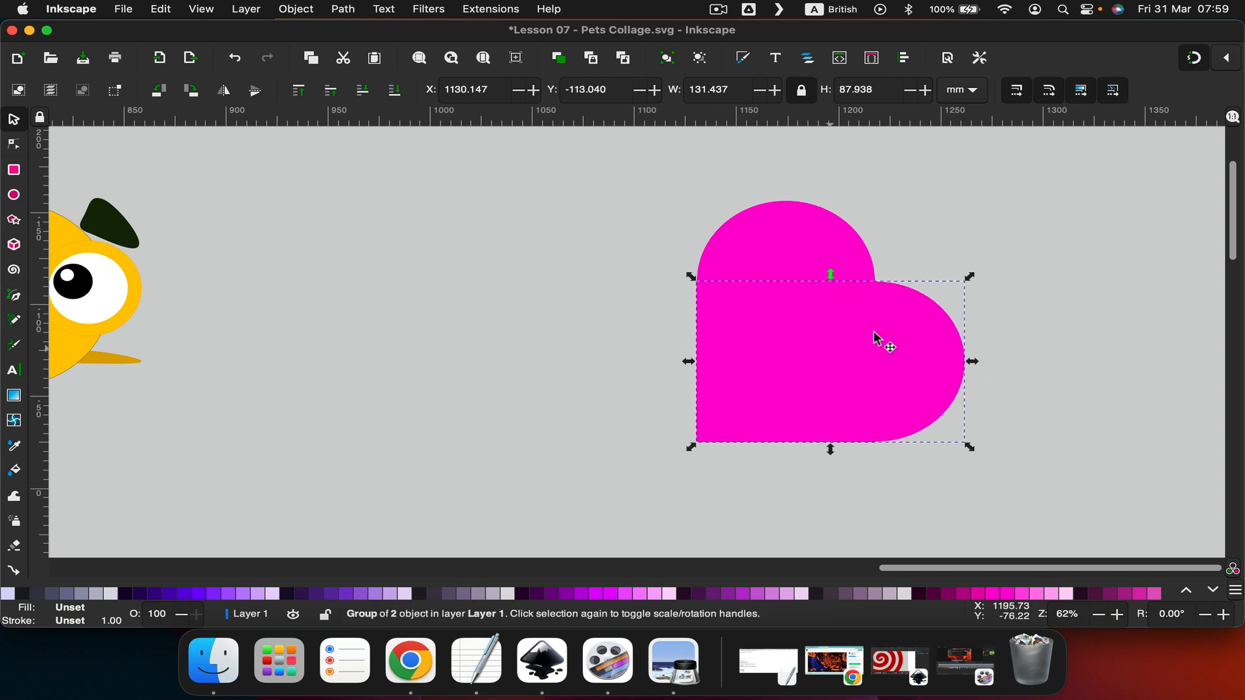
# Step: Turn snapping off, select both overlapping arches, and group them into a single heart
pyautogui.click(1227, 60)
pyautogui.click(1111, 70)
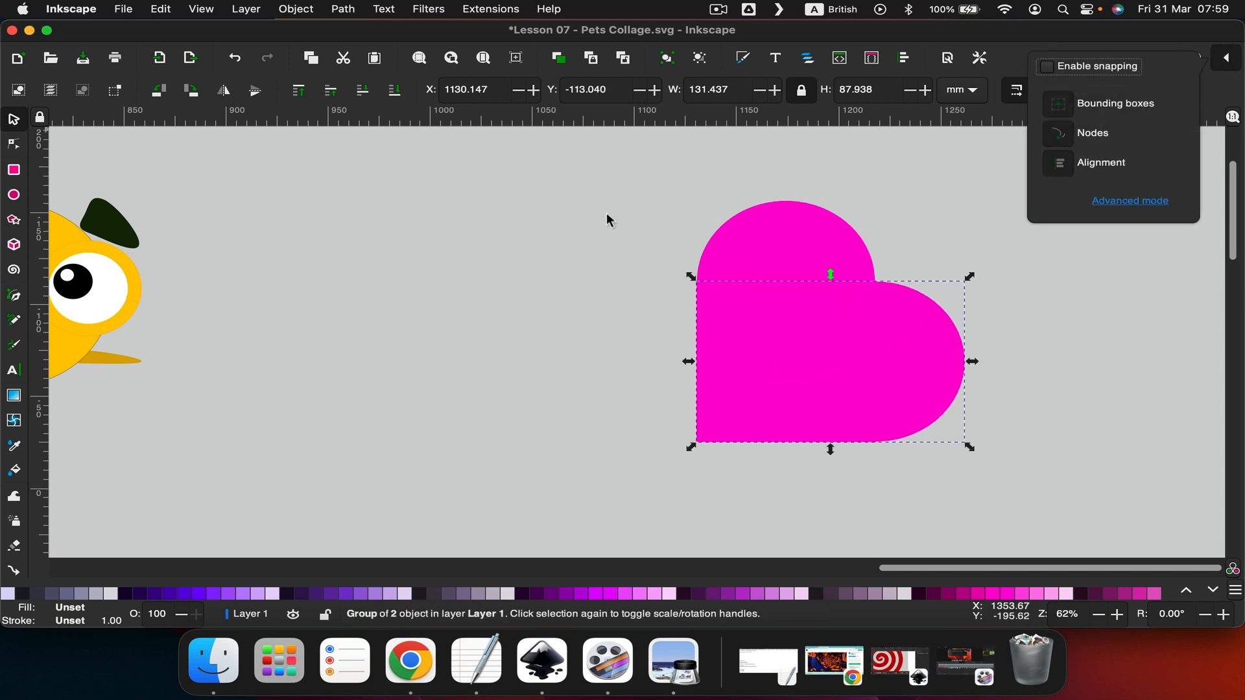
pyautogui.click(620, 179)
pyautogui.click(586, 194)
pyautogui.moveTo(589, 175); pyautogui.dragTo(1095, 499)
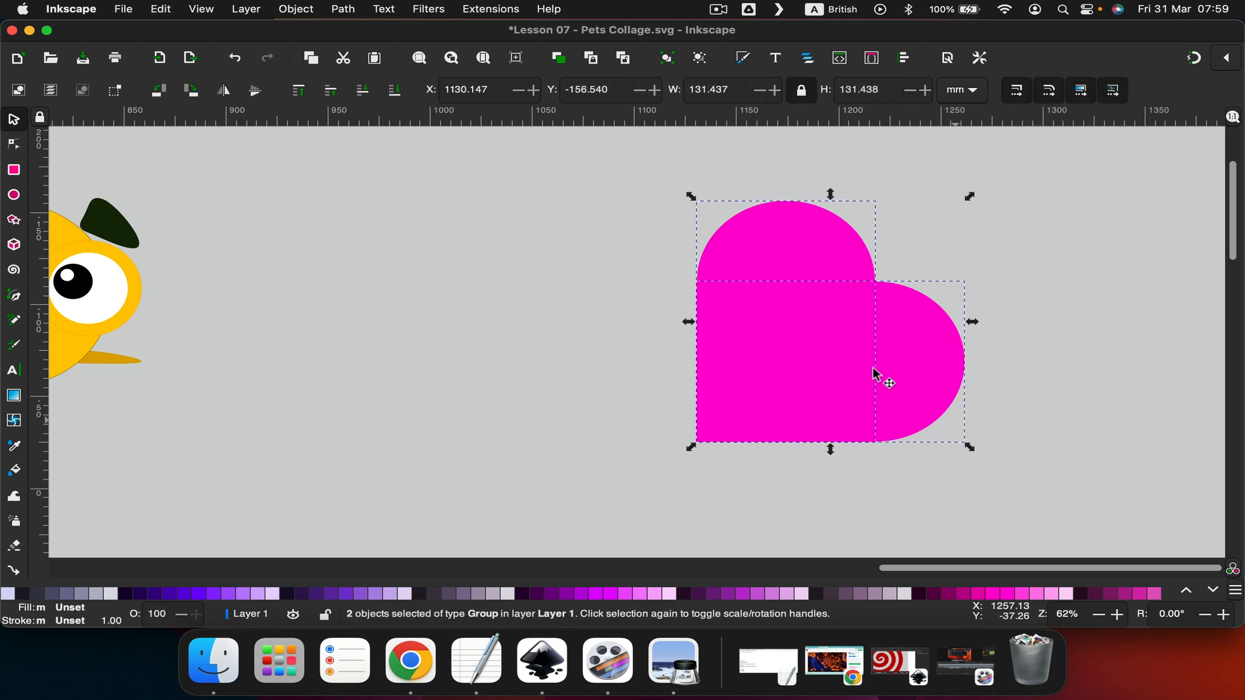
pyautogui.rightClick(873, 369)
pyautogui.click(888, 471)
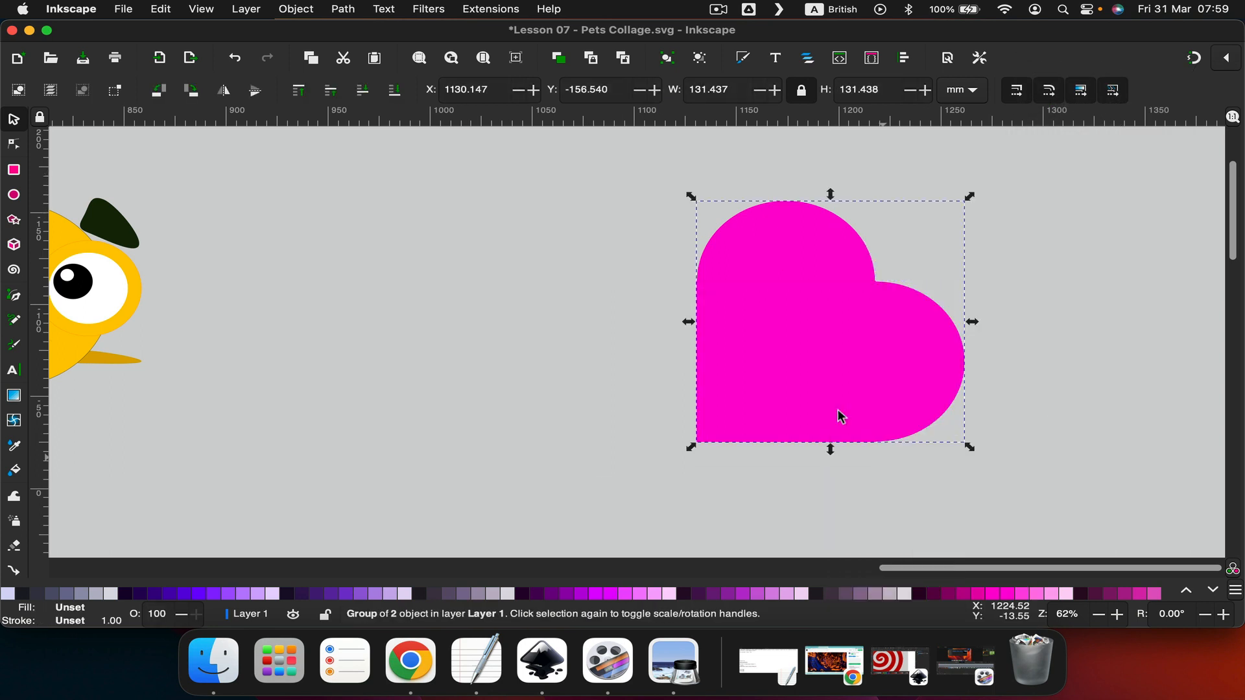
# Step: Rotate the heart group about 45° counter-clockwise so that its tip points straight down
pyautogui.click(596, 306)
pyautogui.click(833, 289)
pyautogui.click(833, 291)
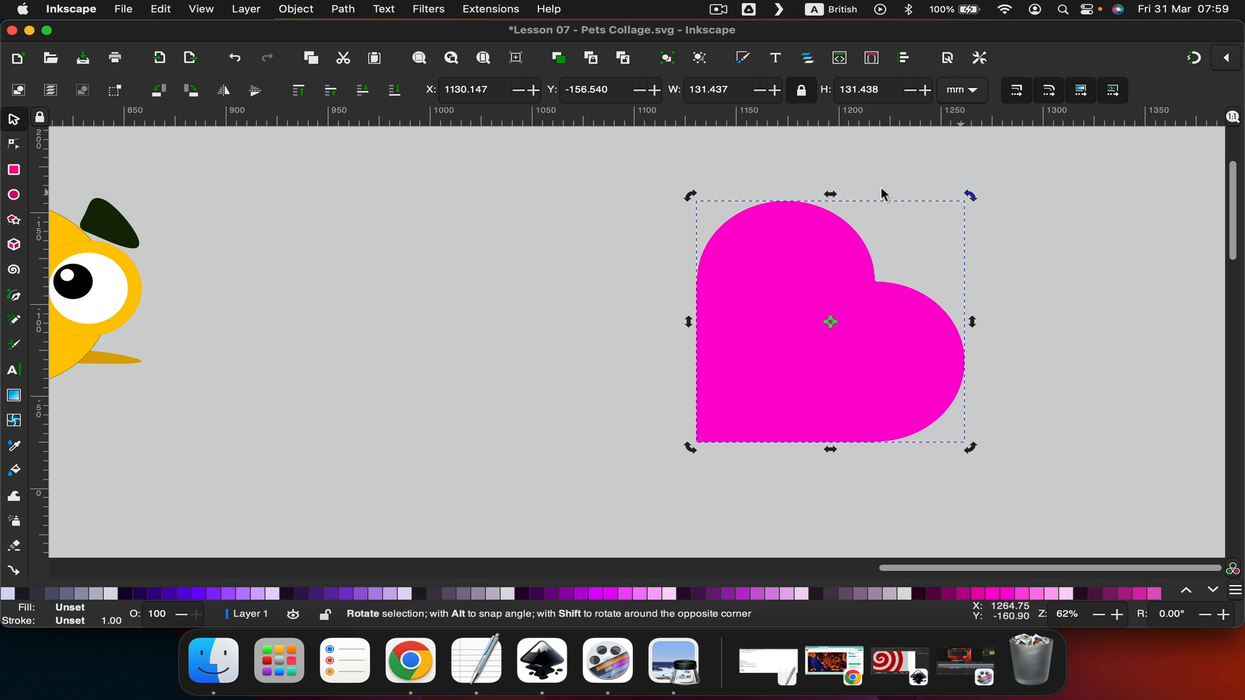
pyautogui.moveTo(881, 188); pyautogui.dragTo(798, 213)
pyautogui.click(584, 241)
pyautogui.click(717, 369)
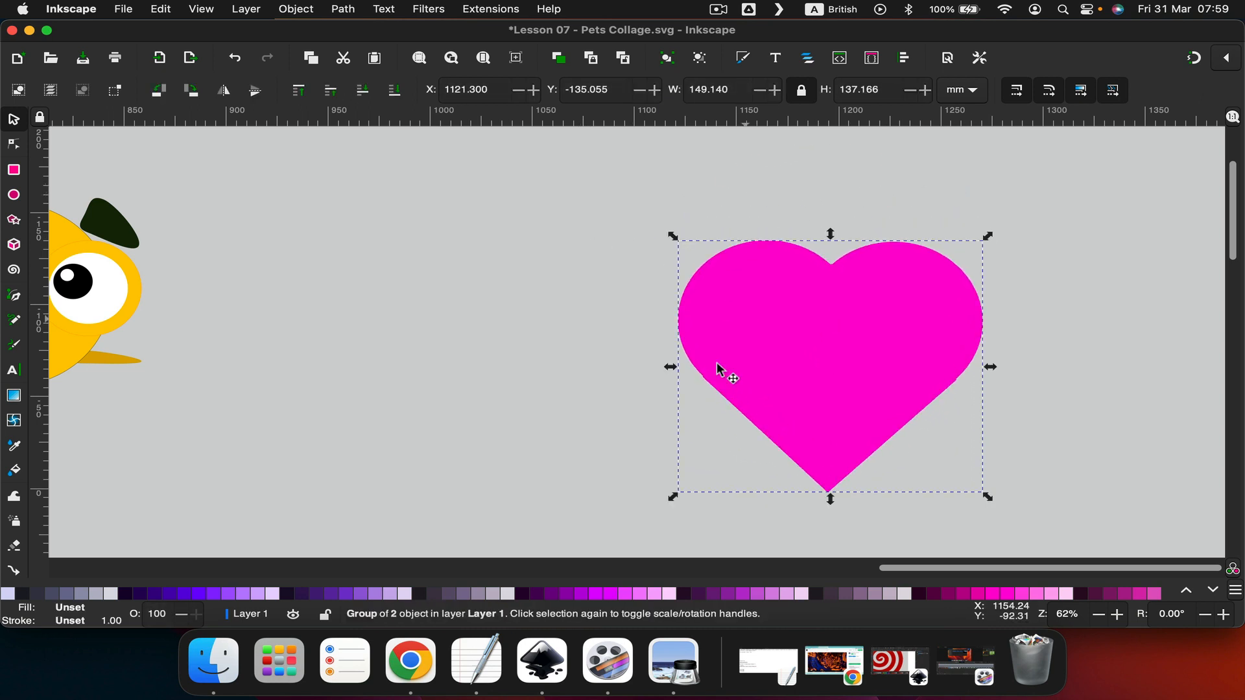
# Step: Fill the heart with purple cc00ff and give it a flat stroke in the same colour by sampling its fill
pyautogui.click(601, 594)
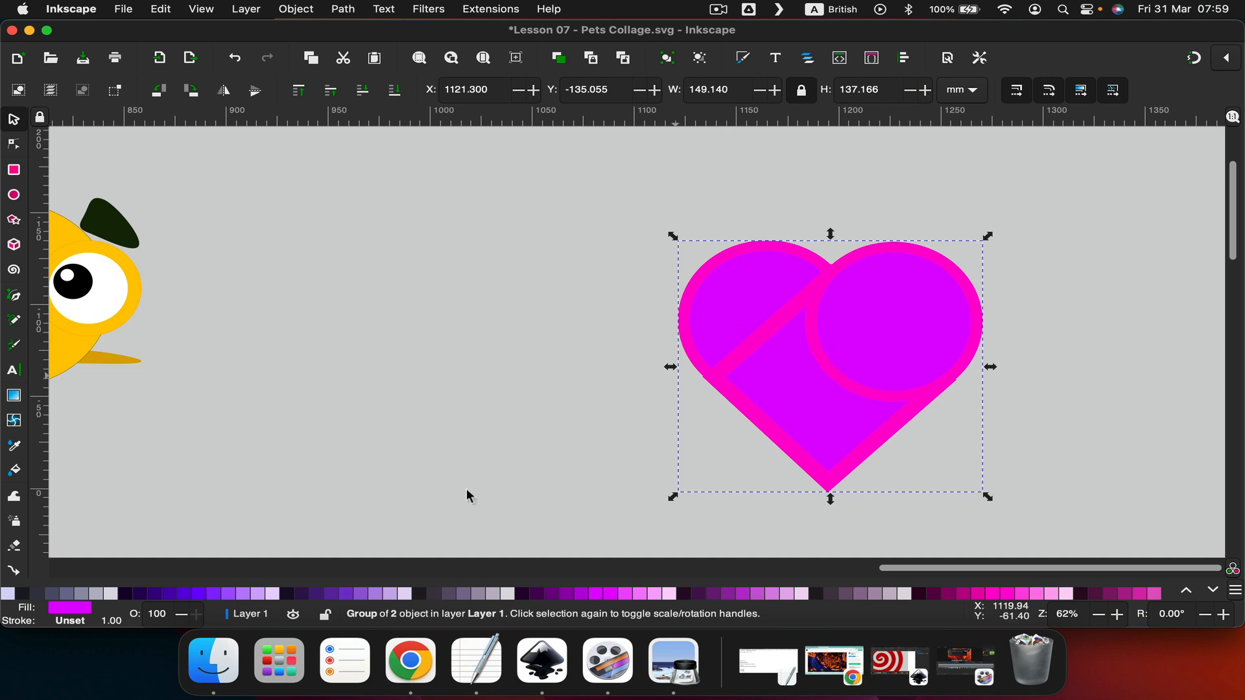
pyautogui.rightClick(798, 381)
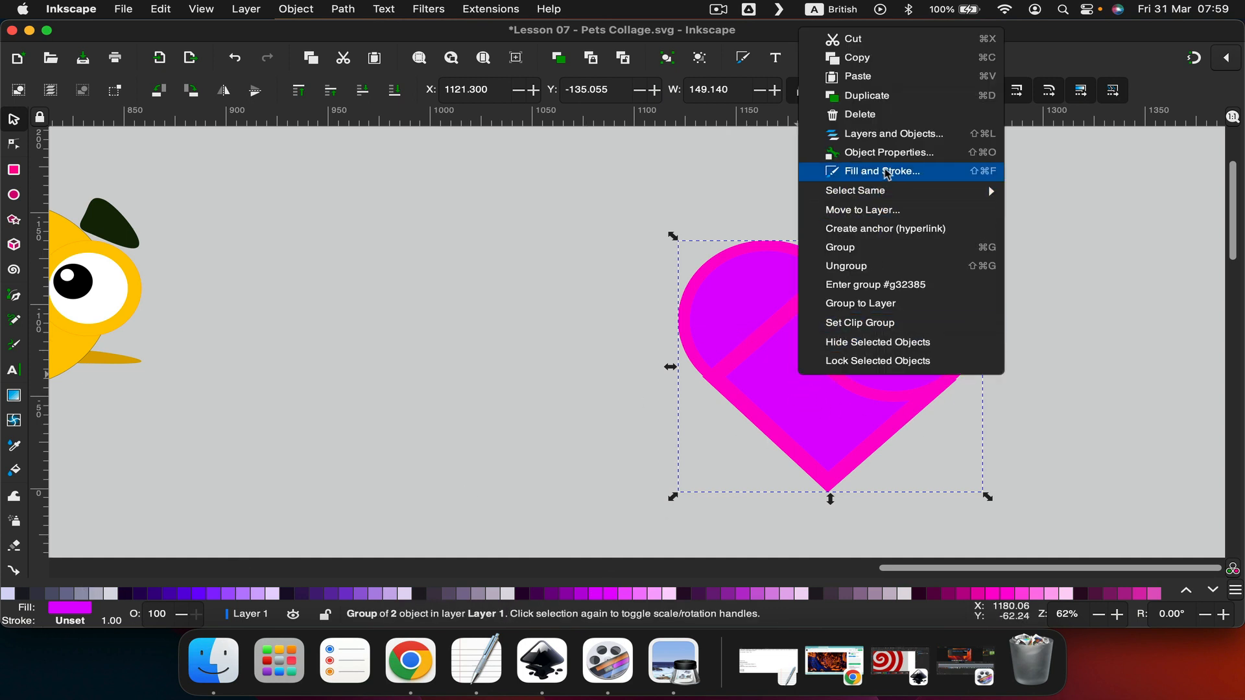
pyautogui.click(836, 170)
pyautogui.click(1065, 151)
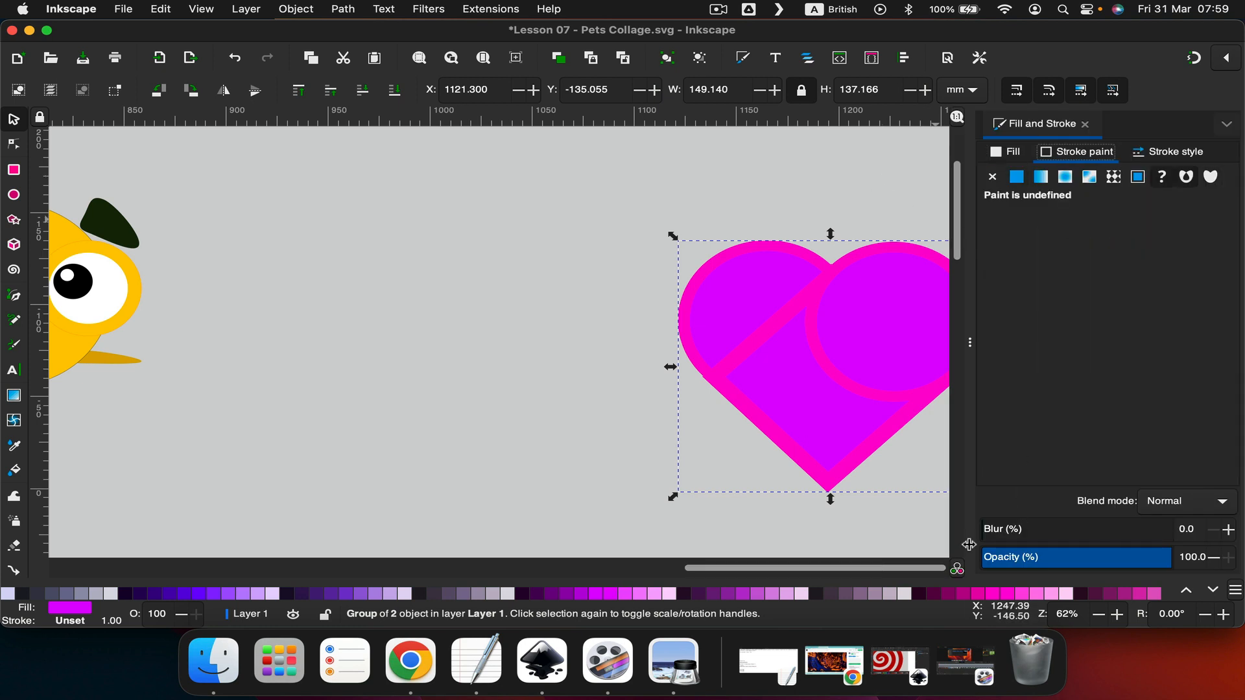
pyautogui.click(1015, 176)
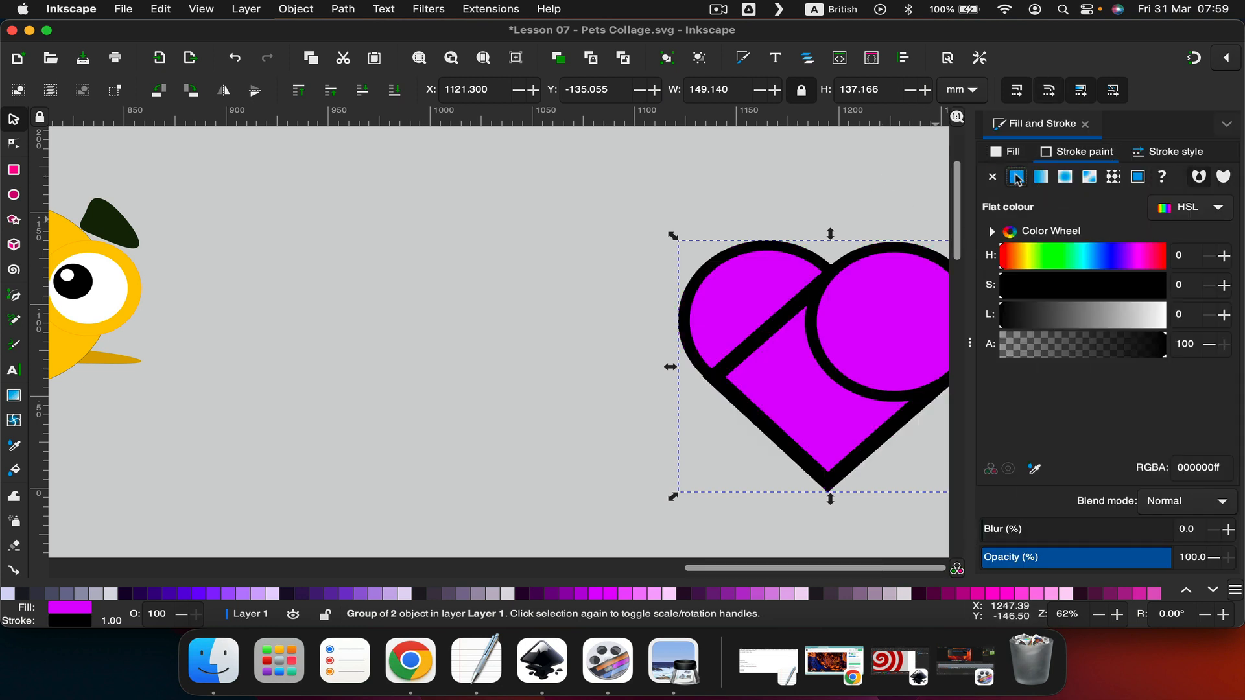
pyautogui.click(1033, 469)
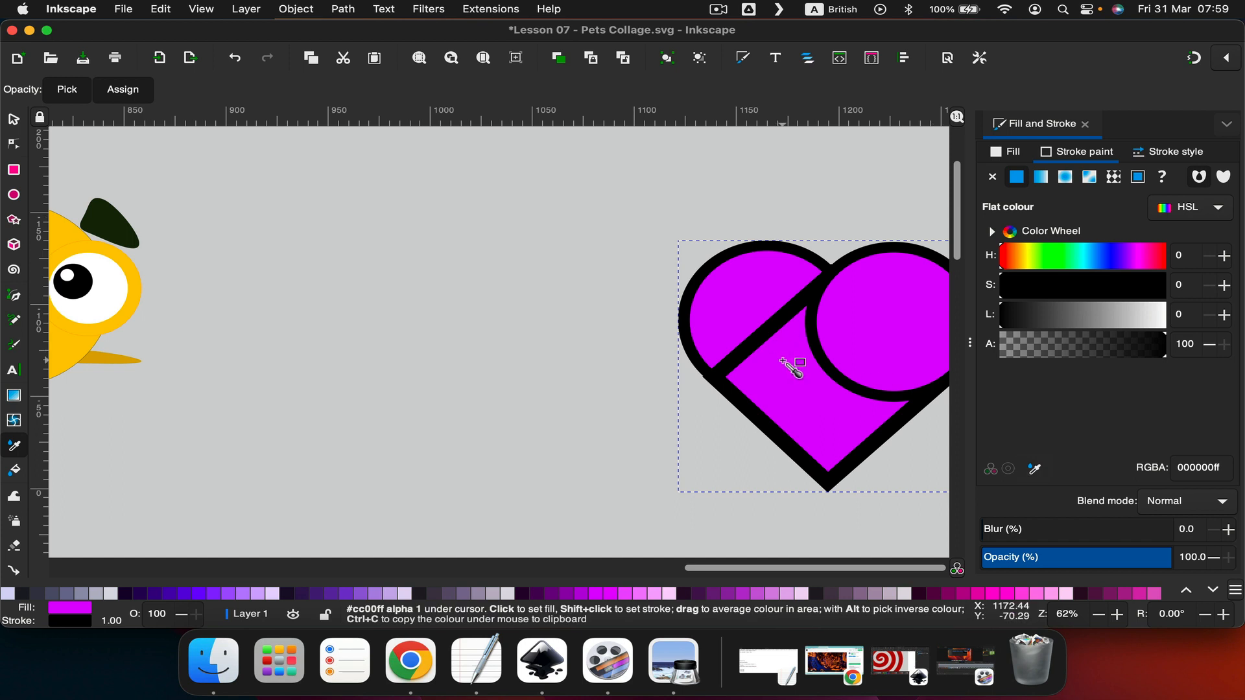
pyautogui.click(782, 366)
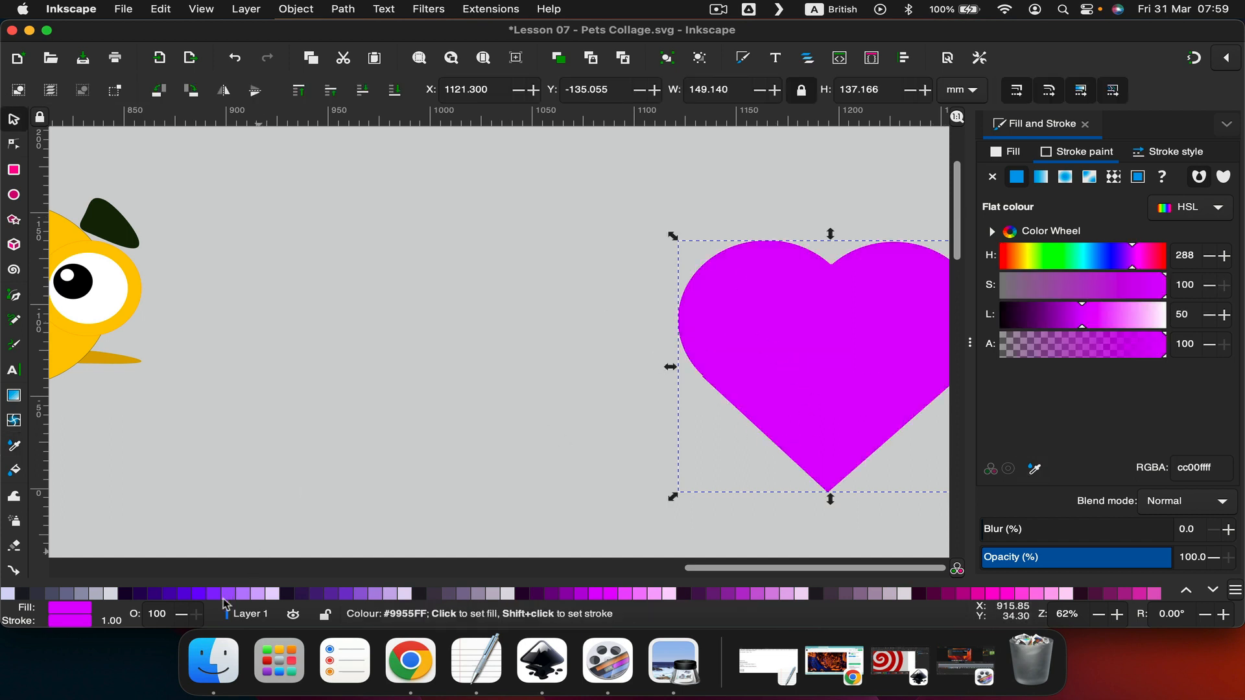
# Step: Try a dark blue-violet fill on the heart, undo it, and close the Fill and Stroke settings
pyautogui.click(184, 595)
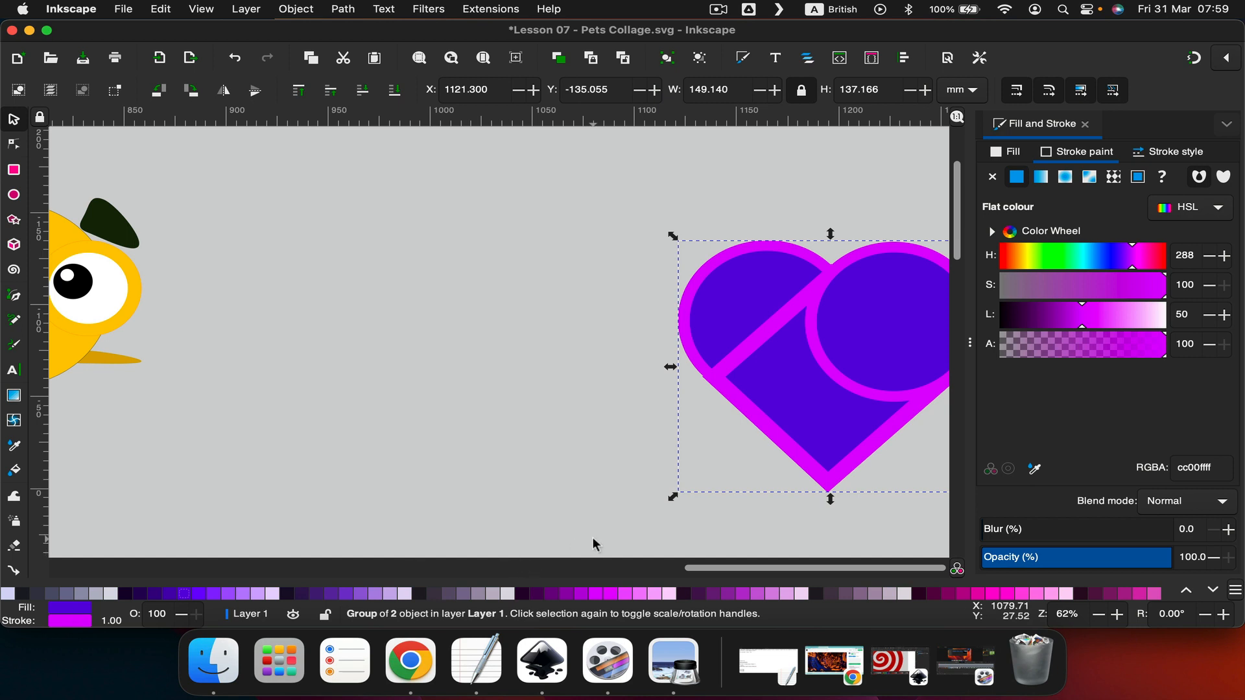
pyautogui.press('super+z')
pyautogui.click(1086, 124)
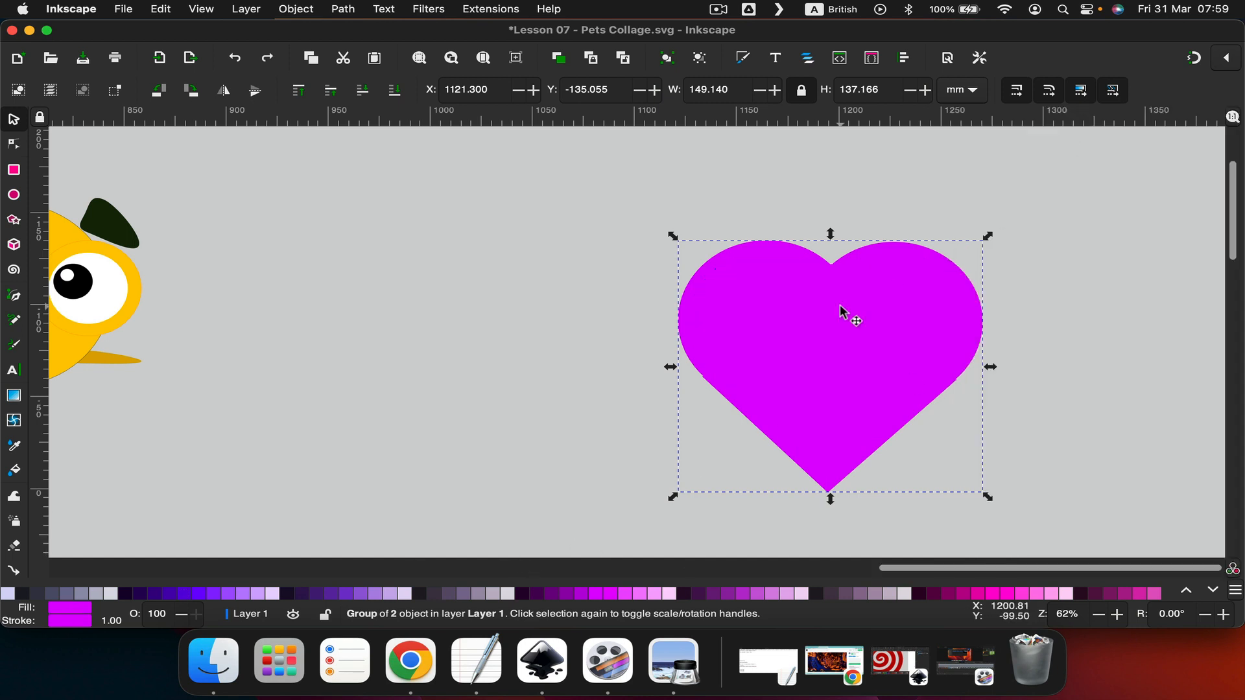
# Step: Scale the heart down to about 34 by 31 mm, place it as the yellow pet's nose between the eyes, and deselect it
pyautogui.hscroll(-5, 528, 429)
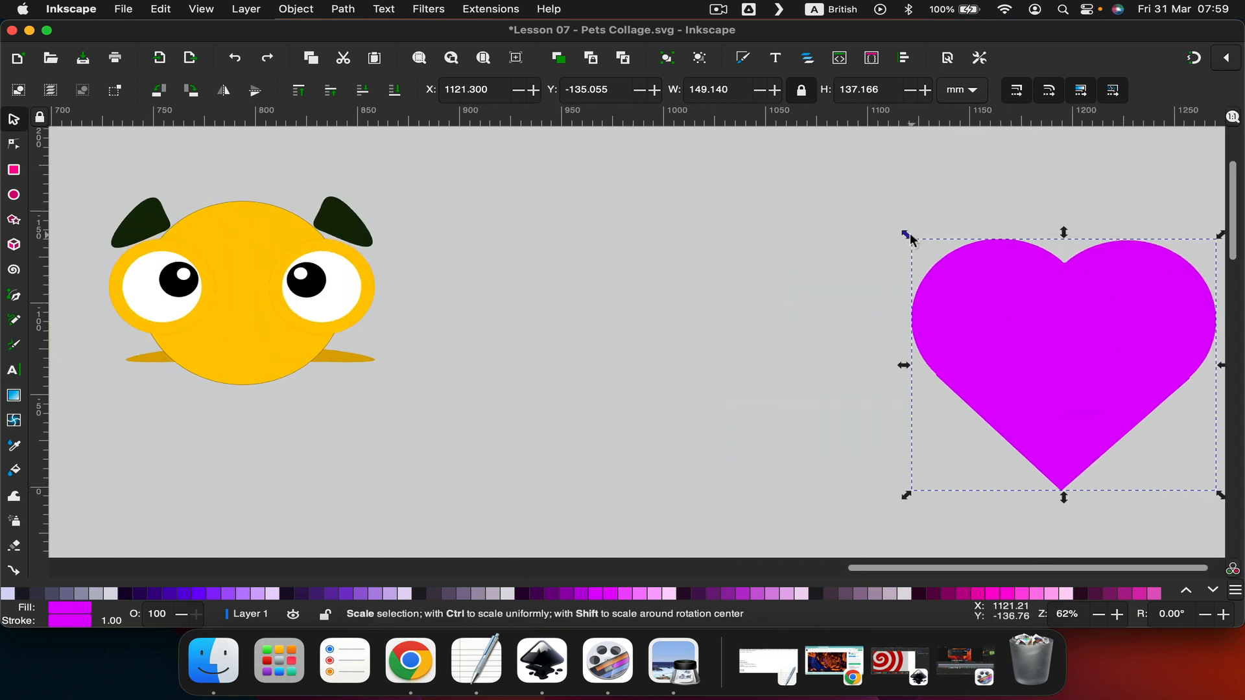
pyautogui.moveTo(906, 234); pyautogui.dragTo(1089, 386)
pyautogui.moveTo(1142, 421); pyautogui.dragTo(287, 401)
pyautogui.moveTo(235, 371); pyautogui.dragTo(223, 324)
pyautogui.click(322, 433)
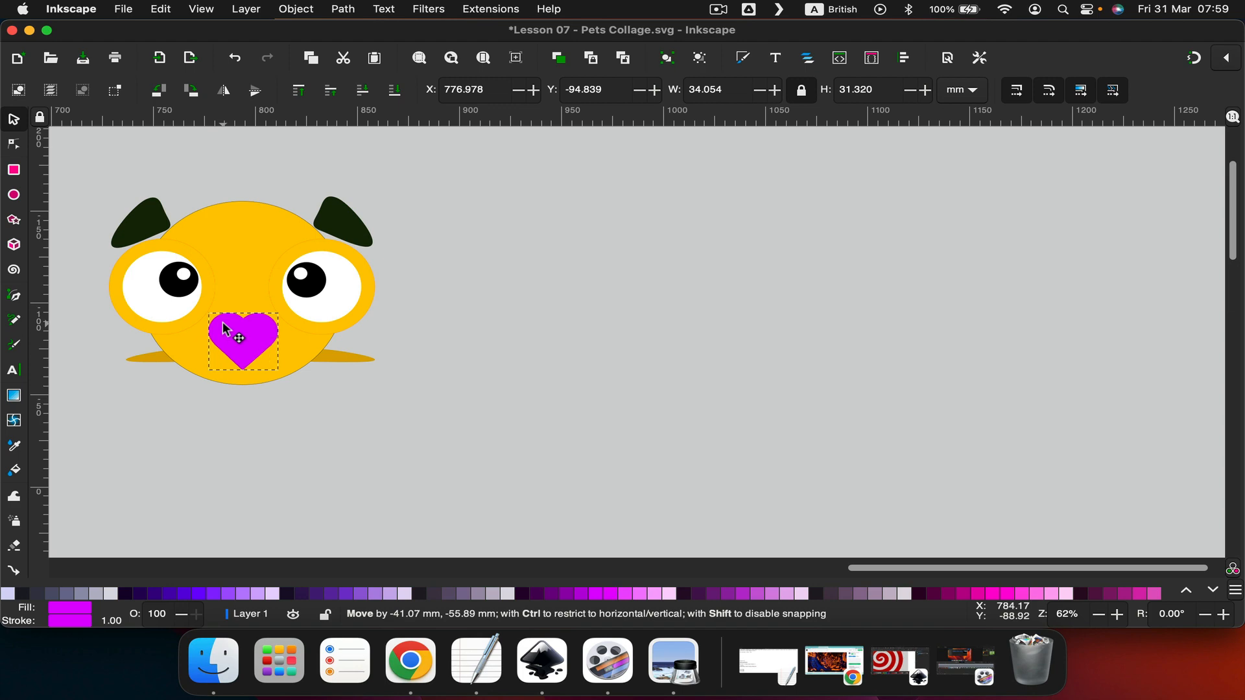
pyautogui.hscroll(-2, 329, 423)
pyautogui.click(333, 439)
# Step: In the finished collage, select the translucent white rectangle along the page's right edge and open its Fill and Stroke settings
pyautogui.hscroll(-10, 333, 438)
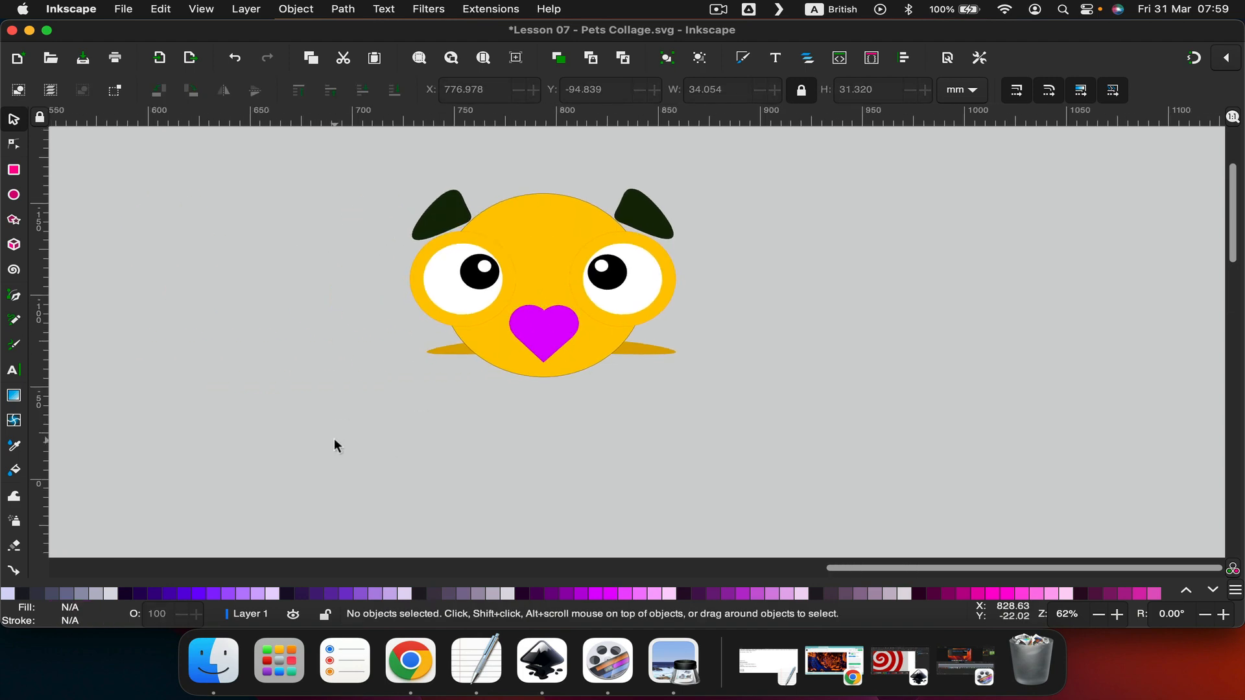
pyautogui.scroll(-2, 333, 438)
pyautogui.hscroll(-20, 333, 439)
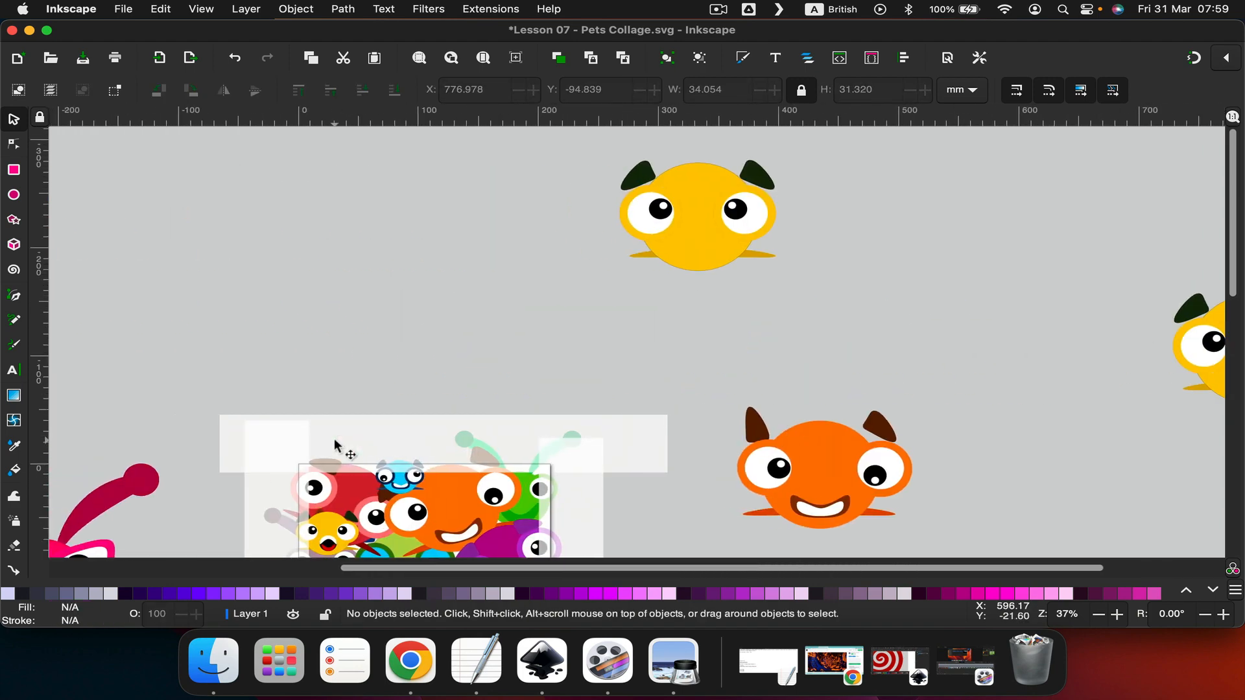
pyautogui.scroll(-4, 334, 438)
pyautogui.scroll(-4, 372, 434)
pyautogui.hscroll(-2, 389, 431)
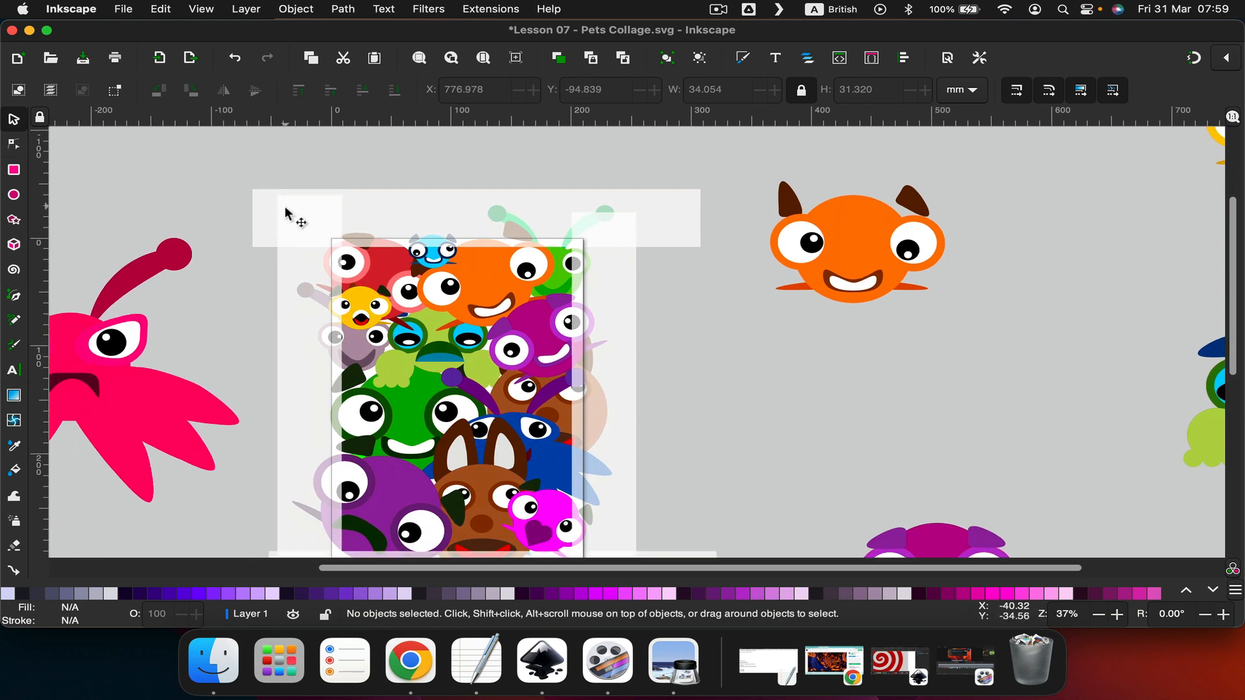
pyautogui.click(363, 225)
pyautogui.click(324, 325)
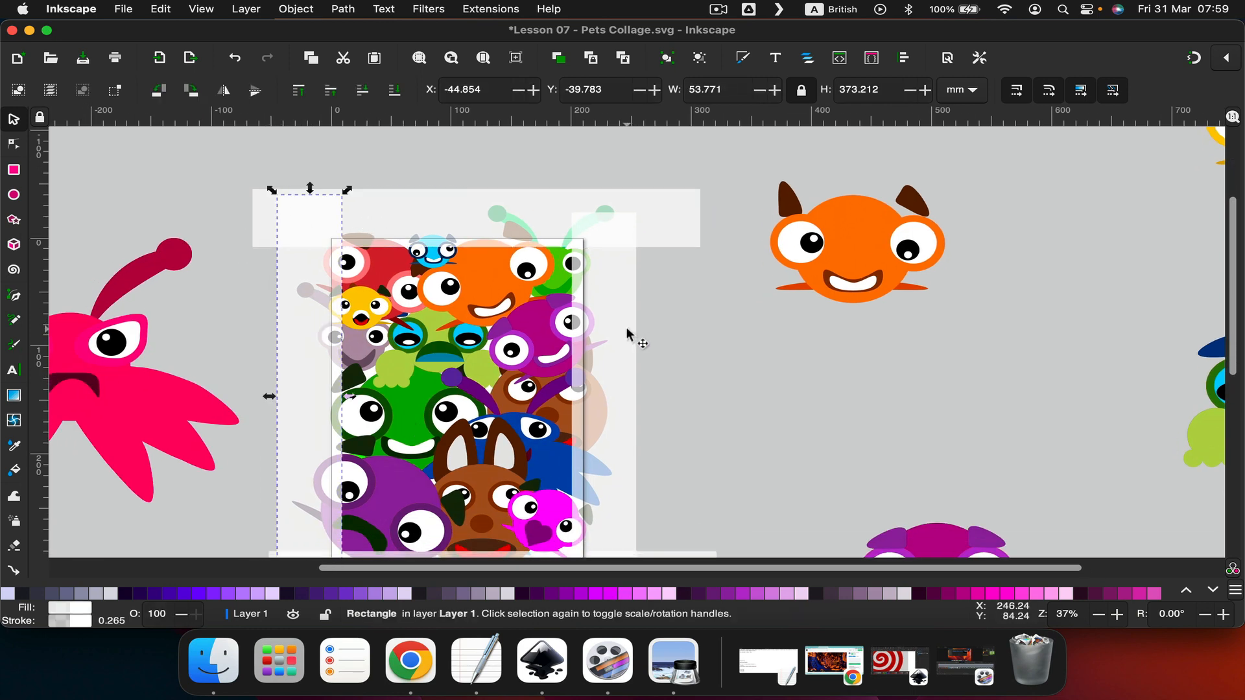
pyautogui.click(635, 333)
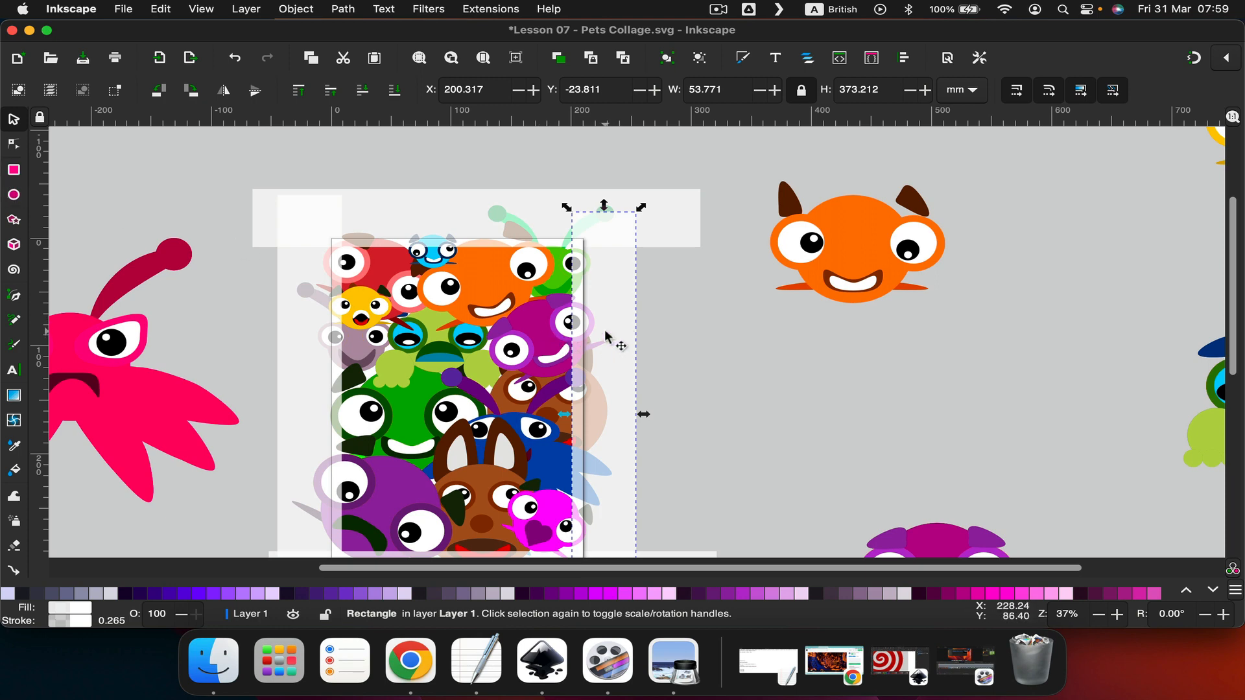
pyautogui.rightClick(607, 335)
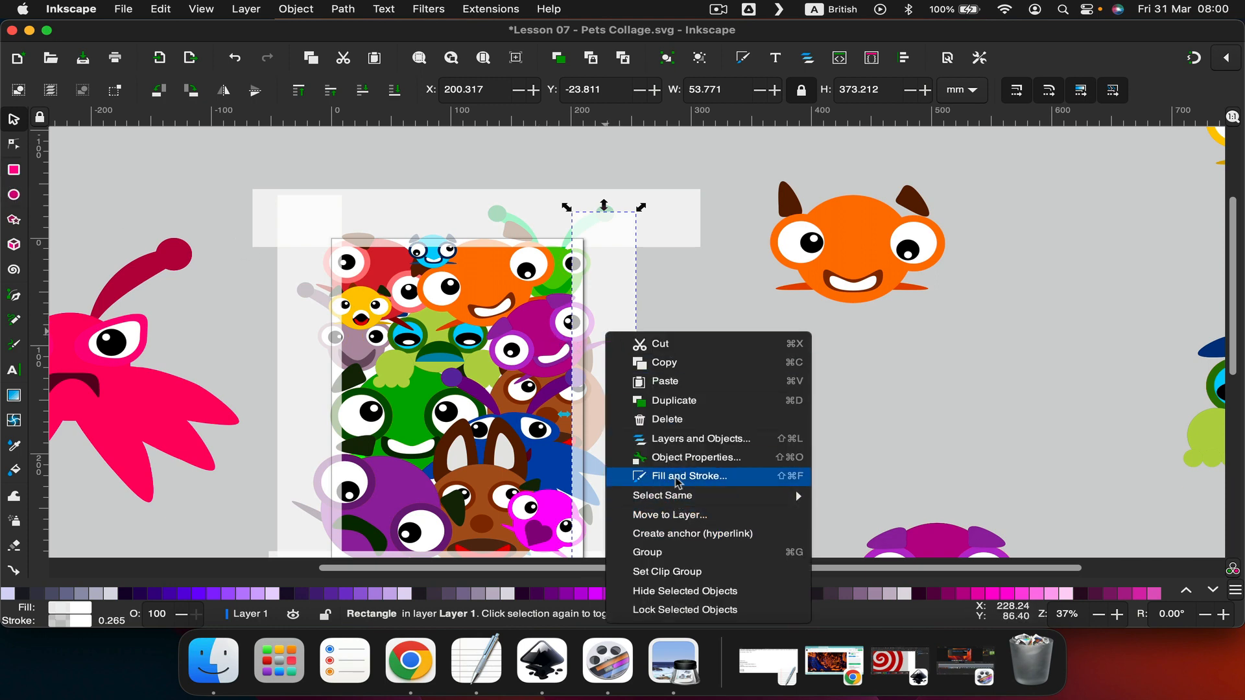
pyautogui.click(676, 480)
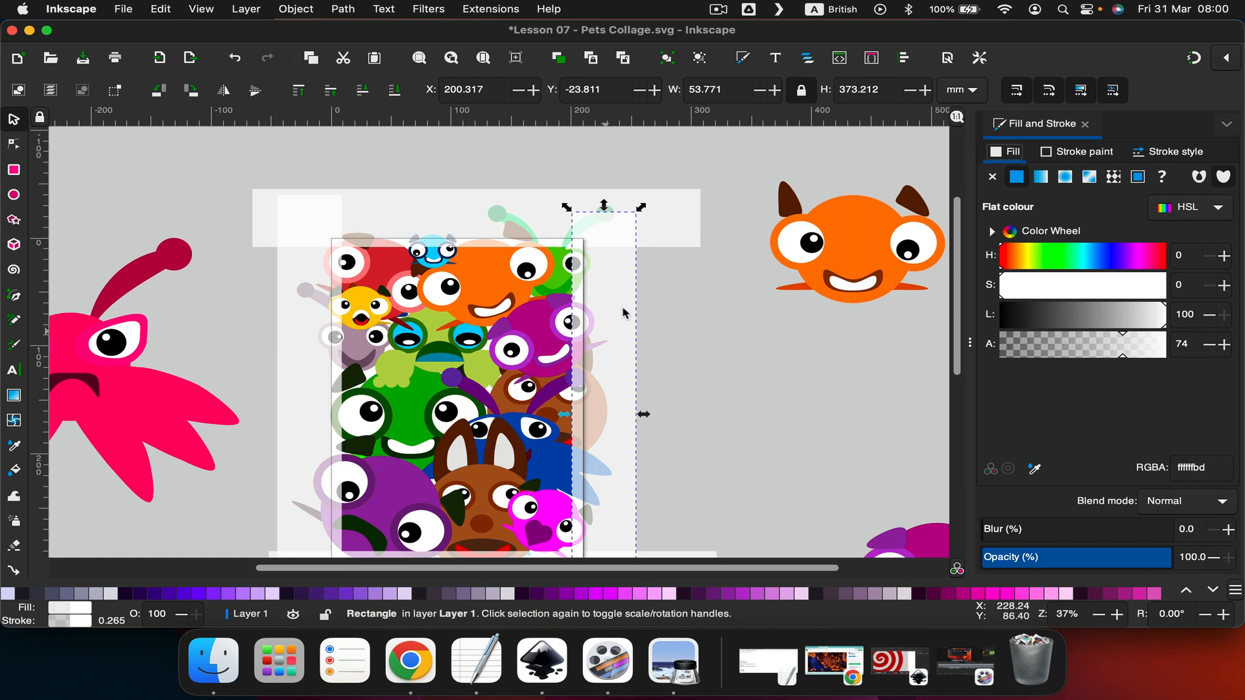
# Step: Examine up close how the translucent rectangle fades the pets that extend past the page's right edge
pyautogui.press('Escape')
pyautogui.scroll(5, 562, 282)
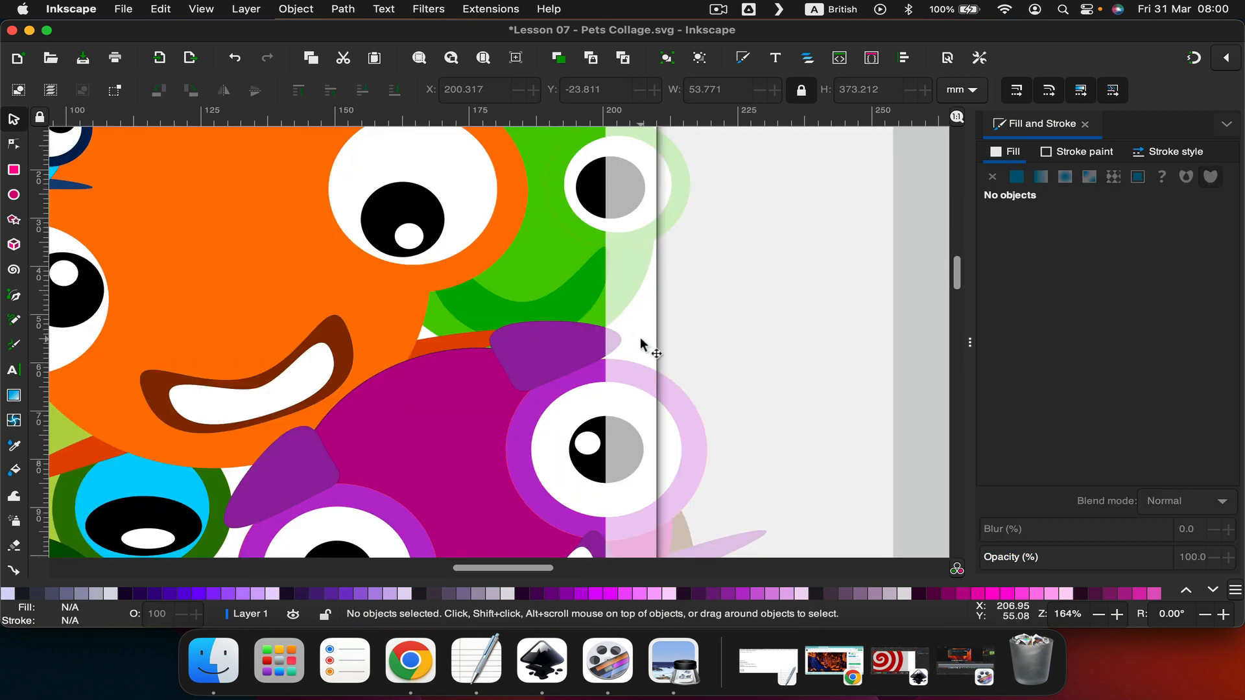
pyautogui.scroll(1, 640, 337)
pyautogui.scroll(-5, 632, 416)
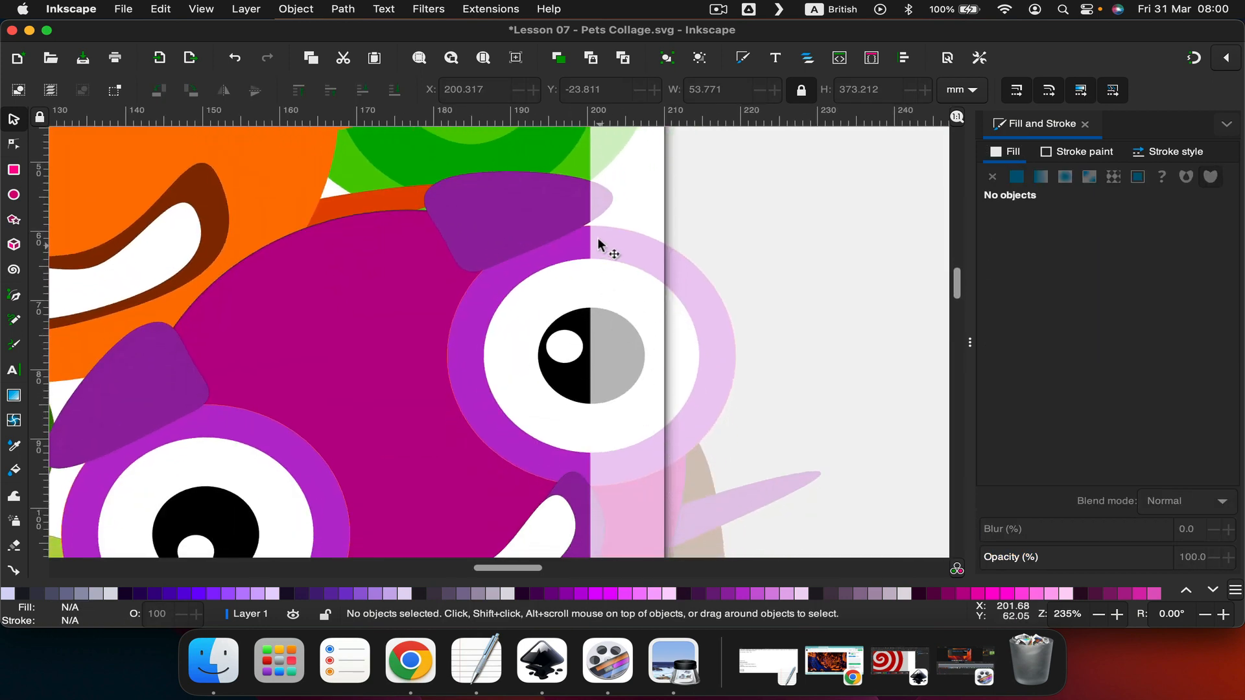
pyautogui.scroll(-3, 625, 275)
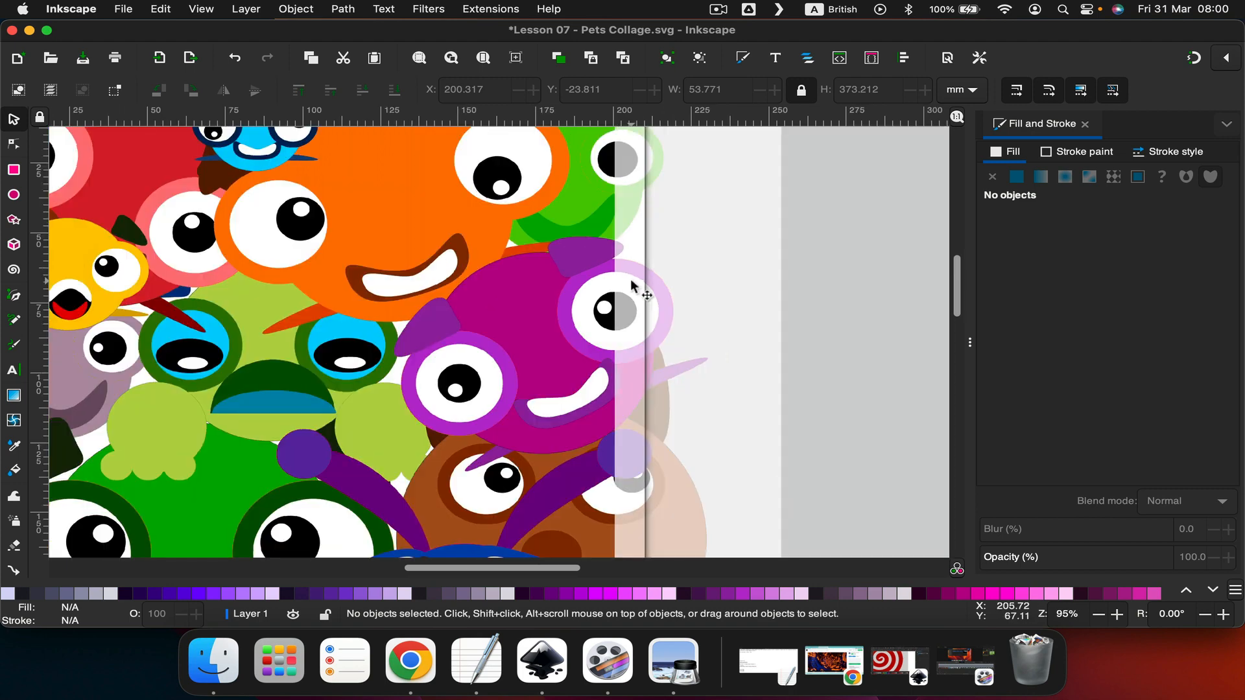
pyautogui.scroll(-3, 630, 278)
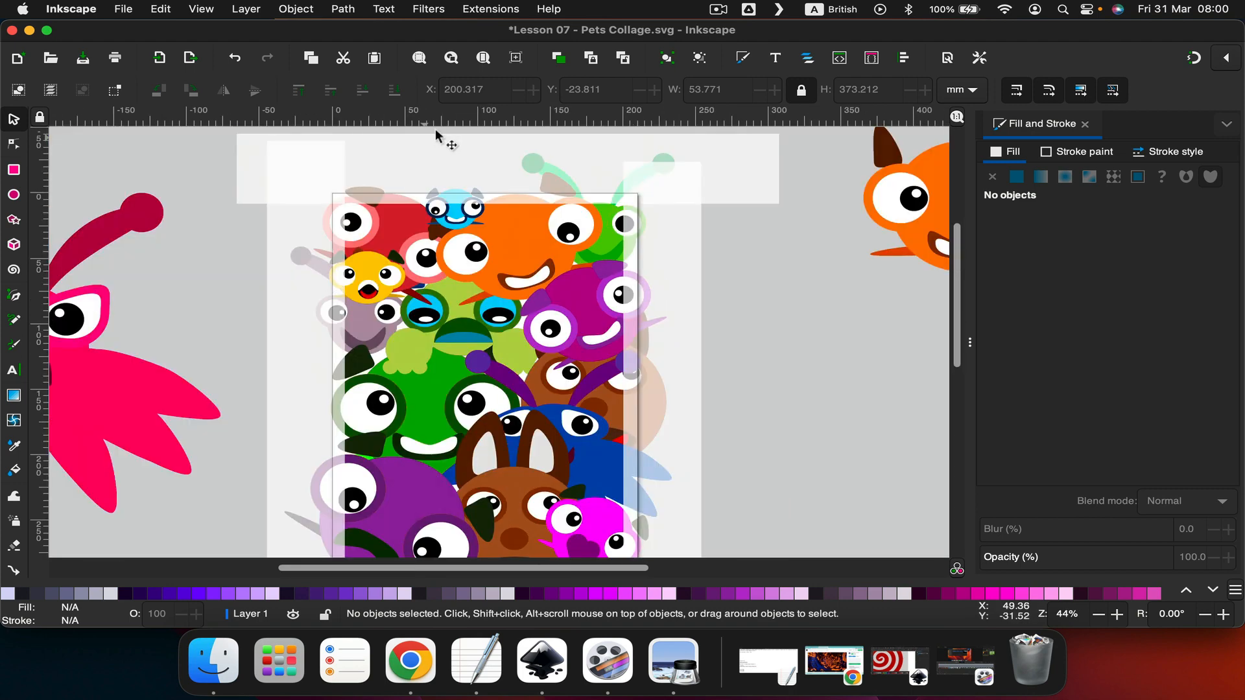
# Step: Inspect each of the translucent rectangles framing the collage on all four sides, and clear the selection
pyautogui.click(453, 167)
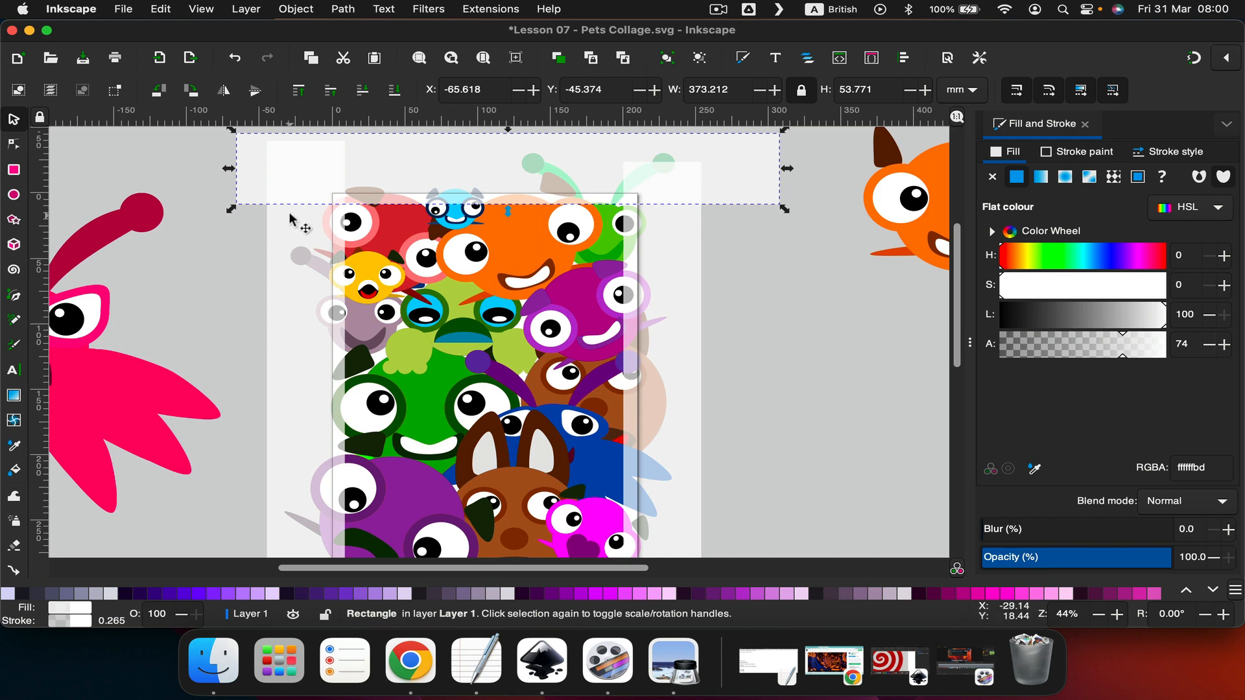
pyautogui.click(310, 320)
pyautogui.scroll(-5, 310, 321)
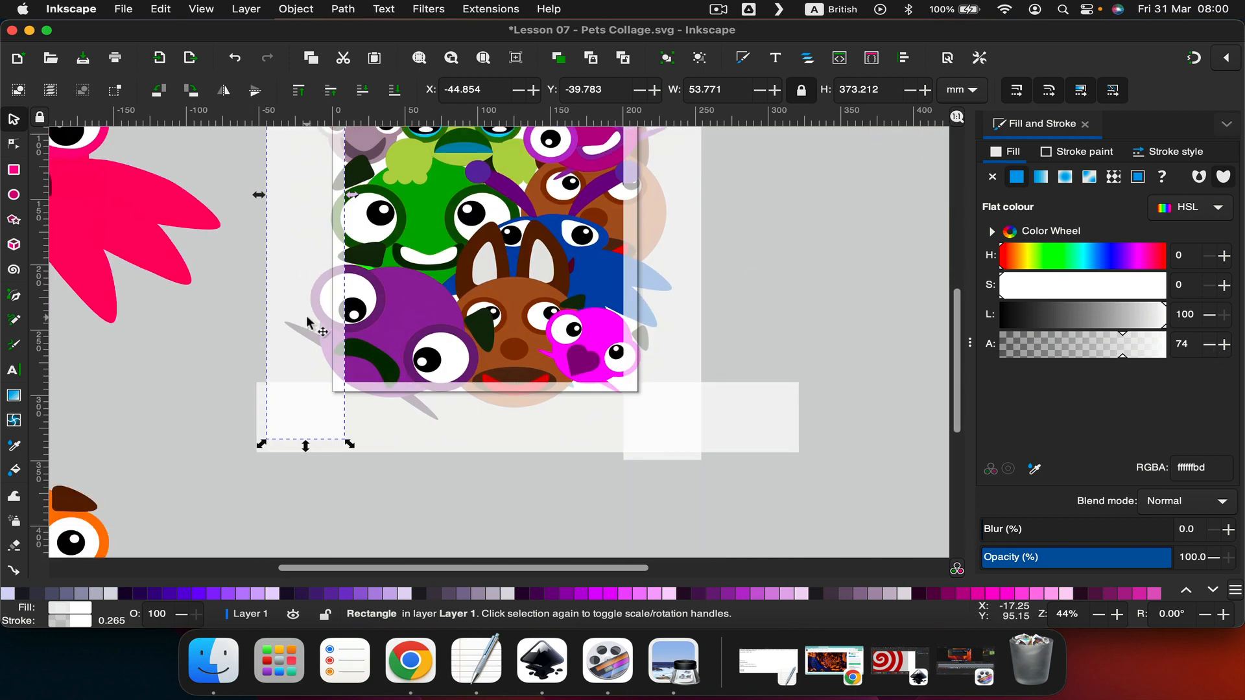
pyautogui.click(464, 385)
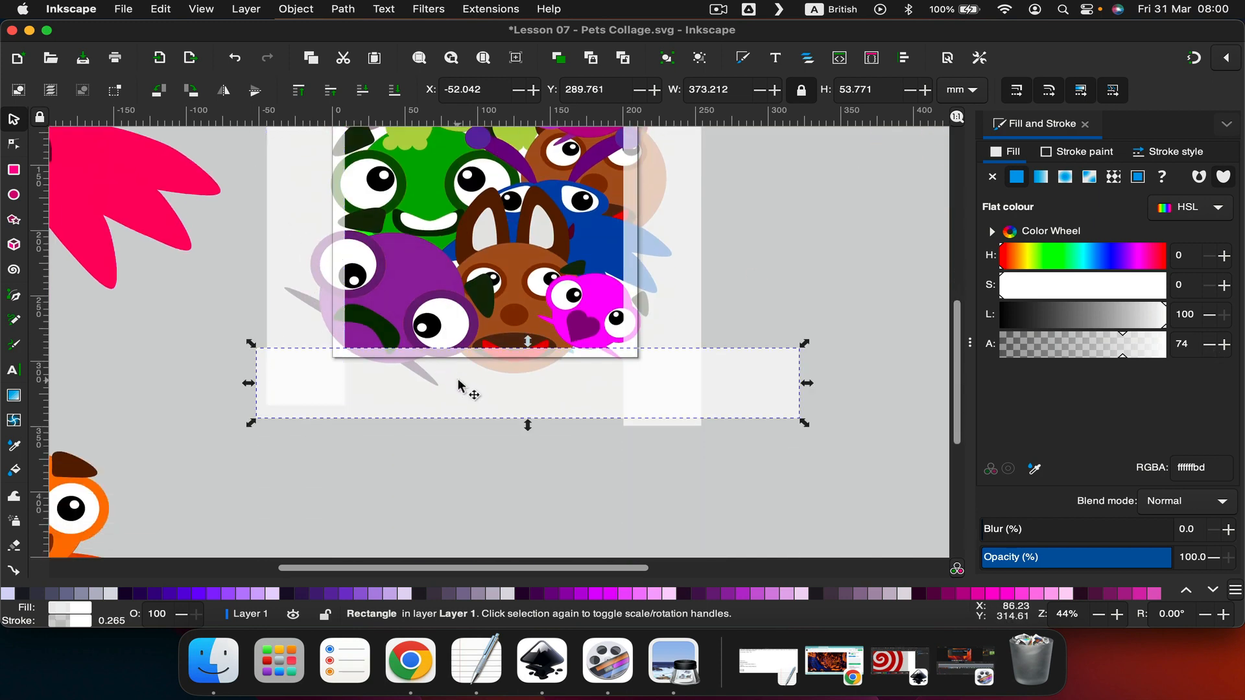
pyautogui.click(669, 293)
pyautogui.click(790, 313)
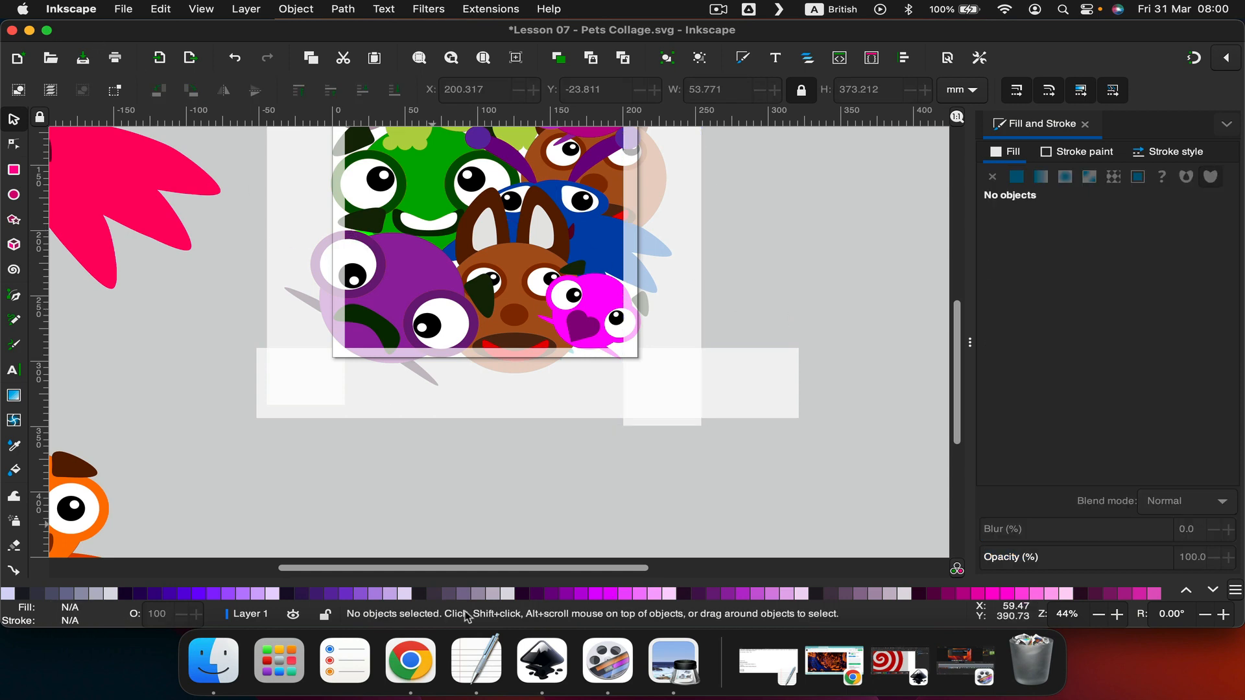
# Step: Switch to Preview, open the recent Inkscape Portfolio of Work (Checkpoint #2) PDF, and look over the framed pets collage on page 16
pyautogui.click(673, 661)
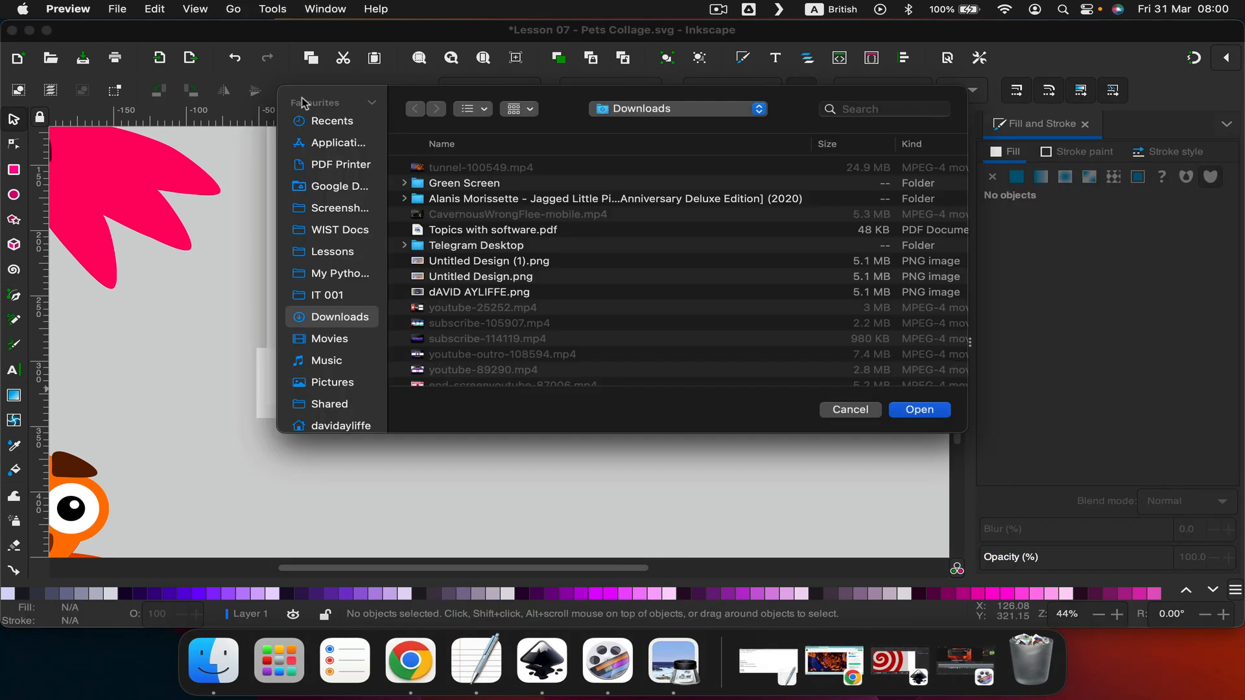
pyautogui.click(852, 411)
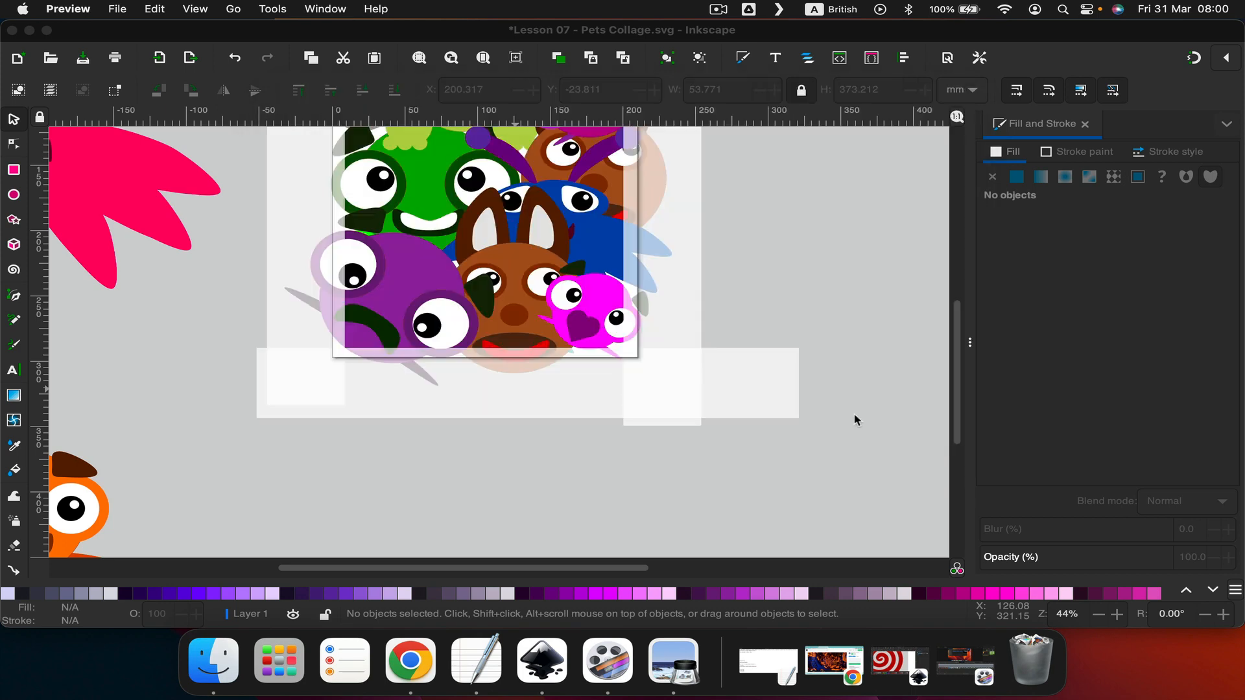
pyautogui.click(663, 651)
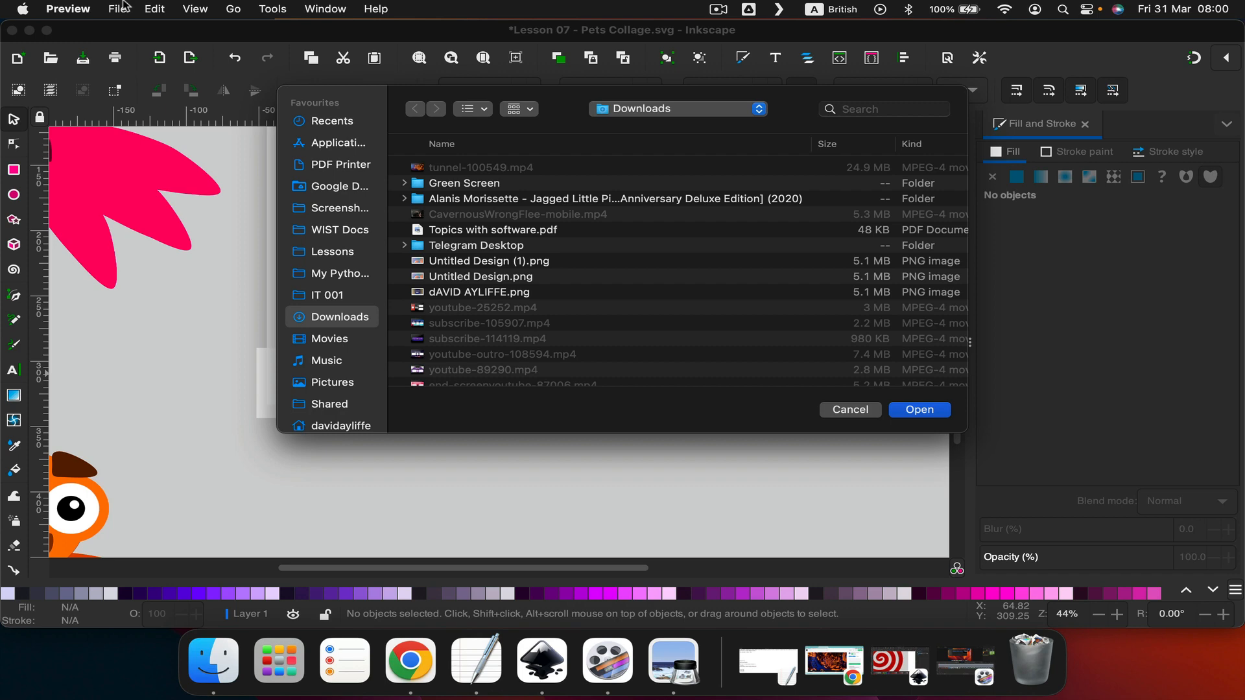
pyautogui.click(119, 8)
pyautogui.moveTo(162, 66)
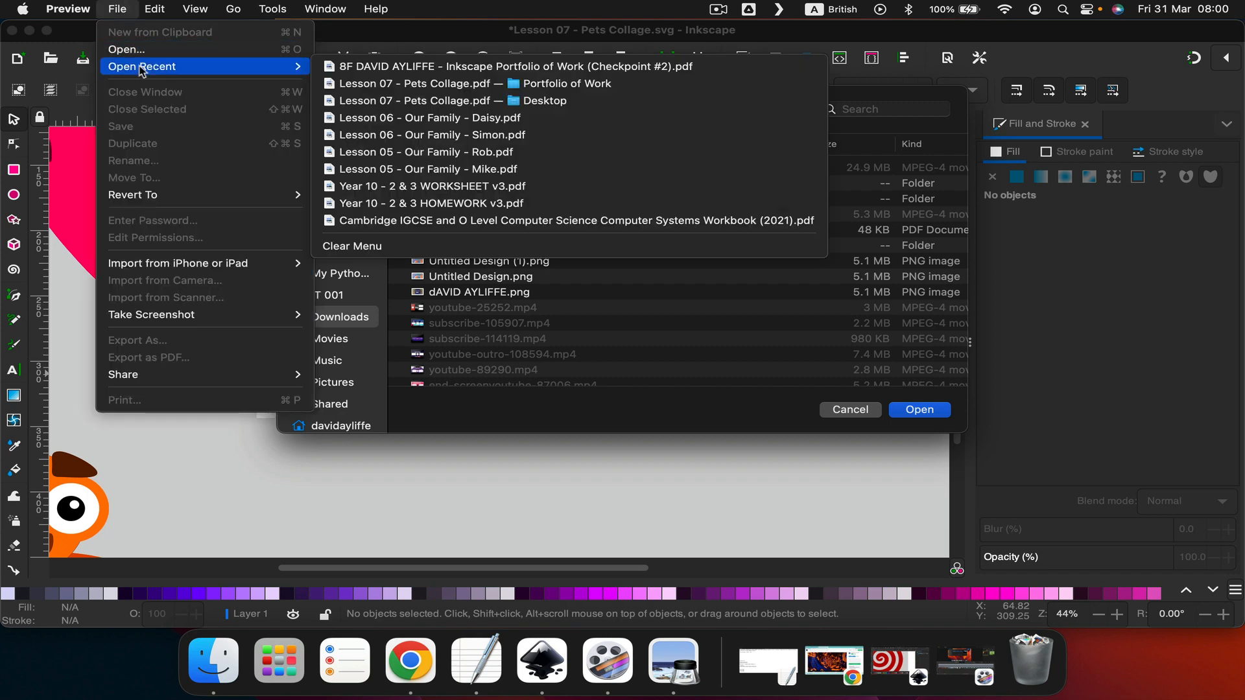
pyautogui.click(393, 64)
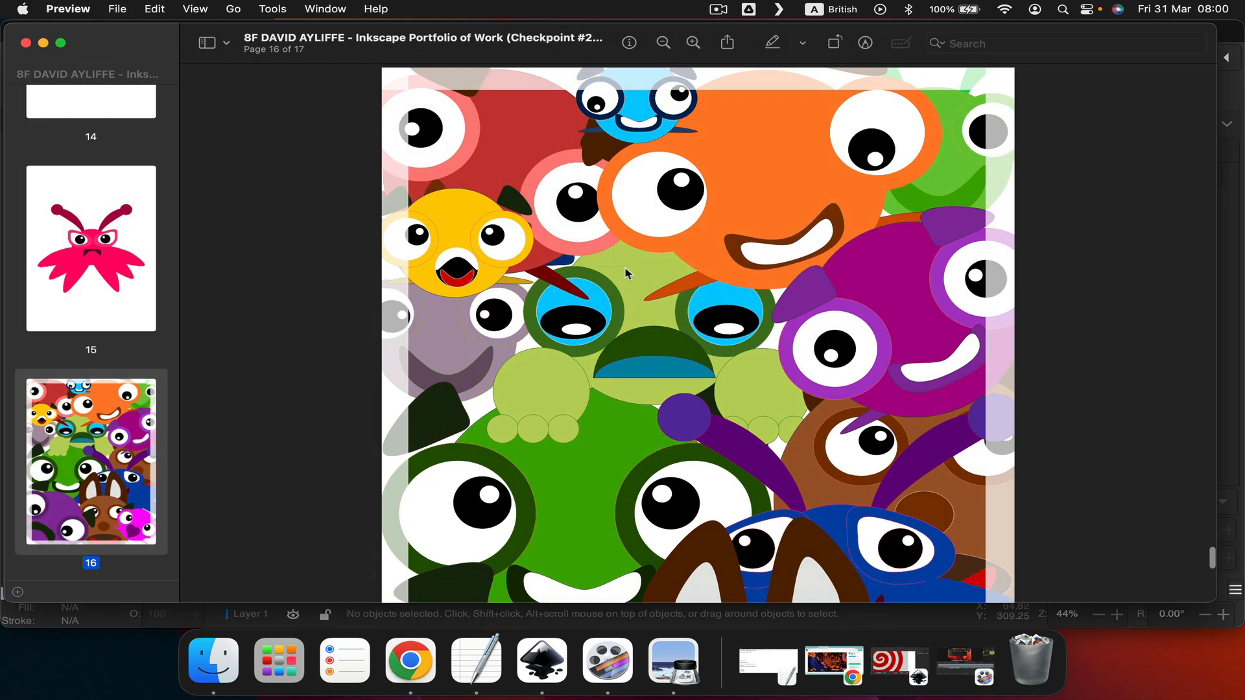
pyautogui.scroll(-10, 626, 271)
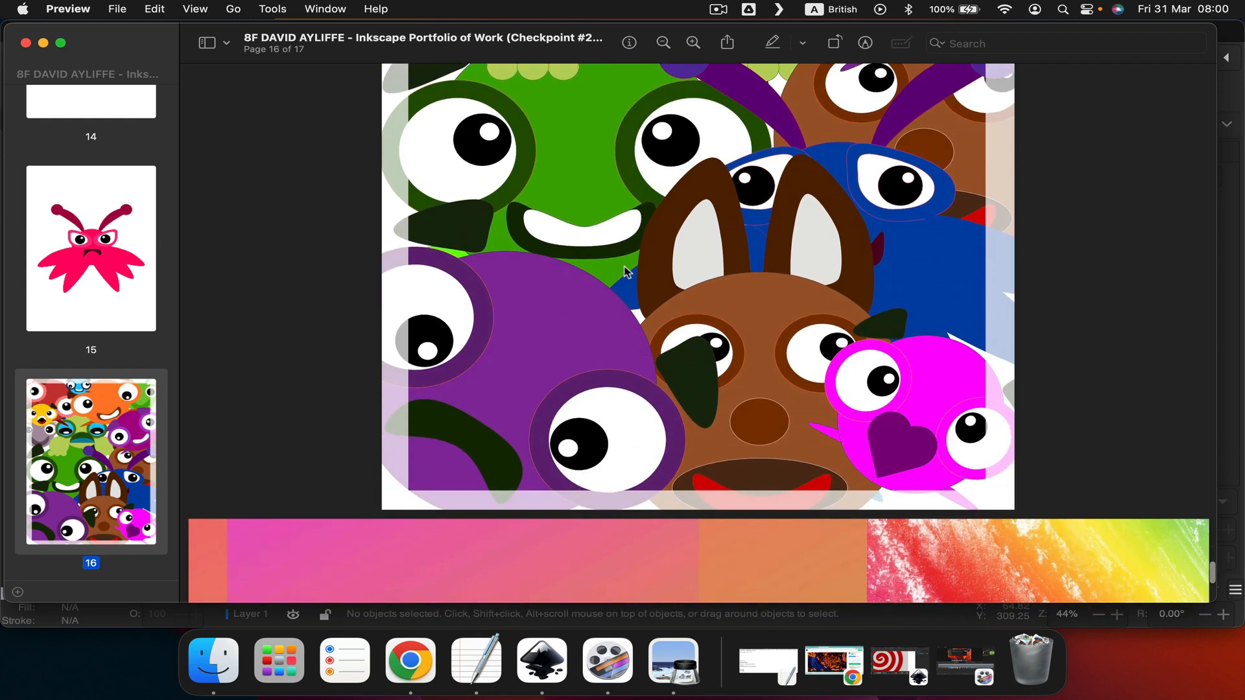
pyautogui.scroll(10, 626, 271)
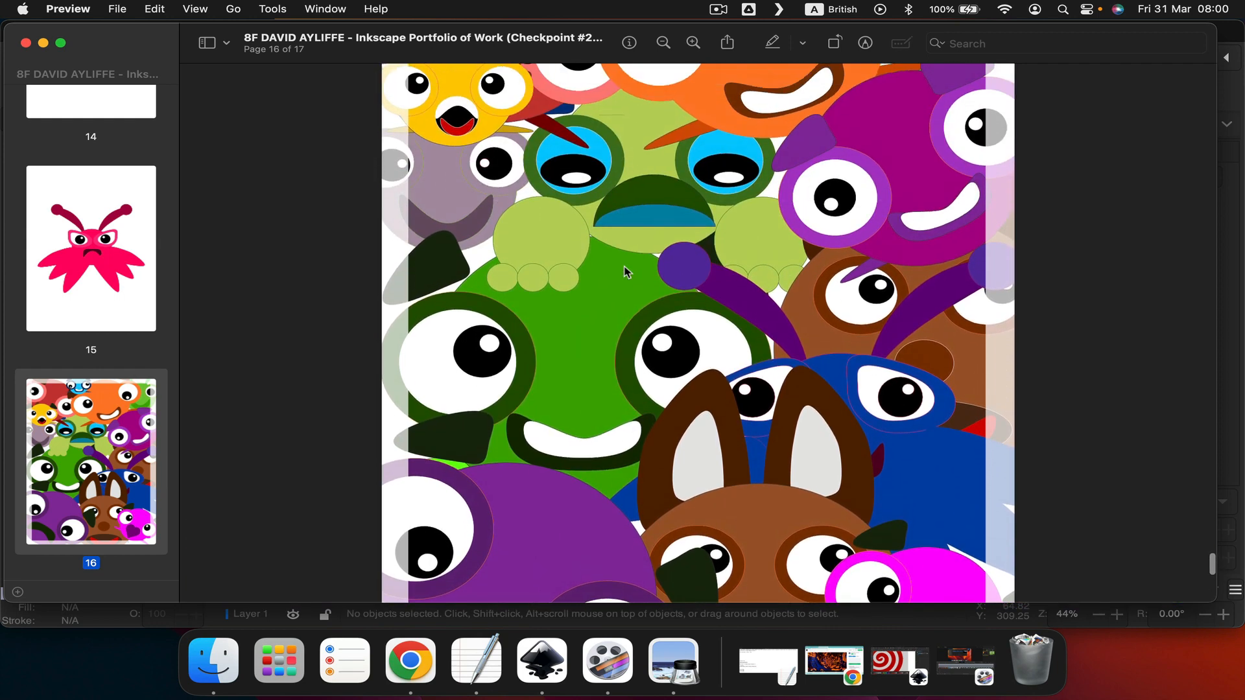
pyautogui.scroll(4, 627, 271)
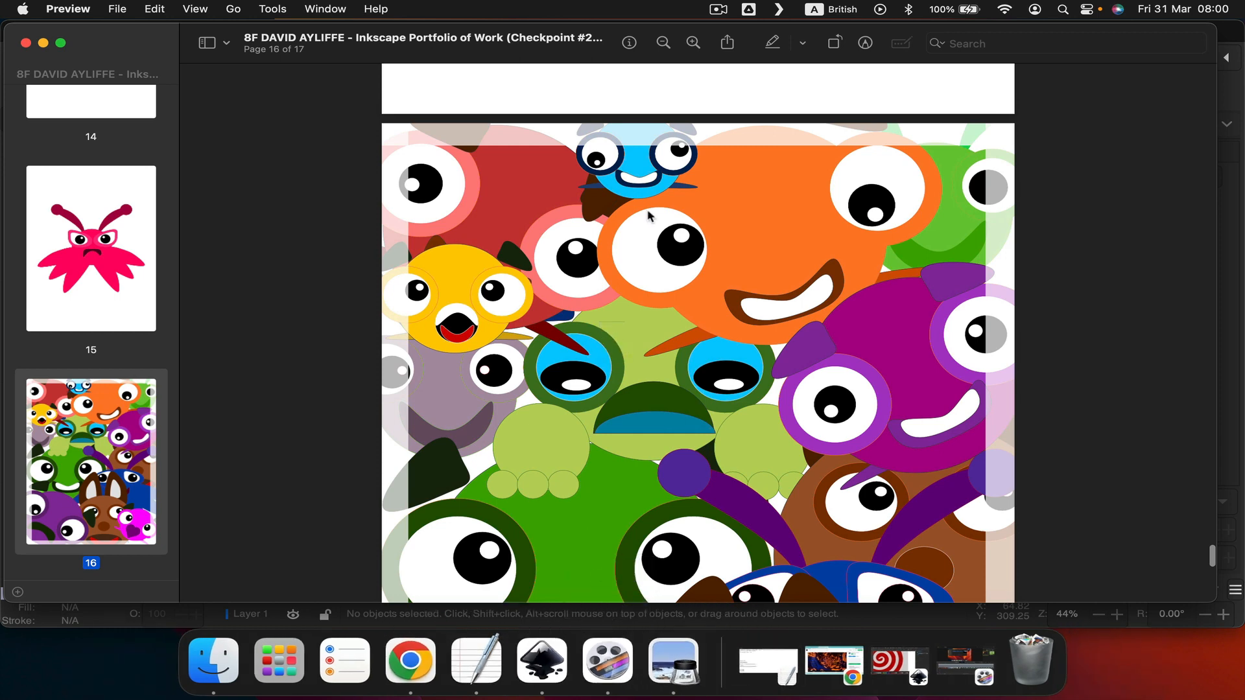
pyautogui.click(718, 10)
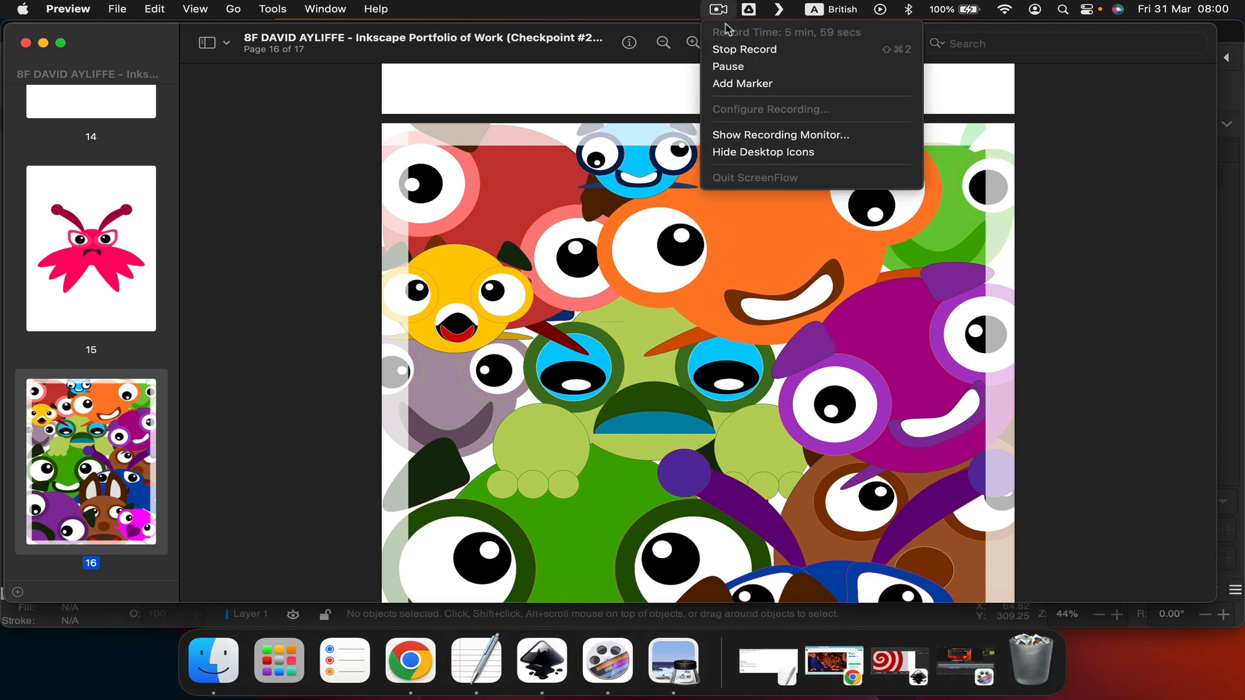